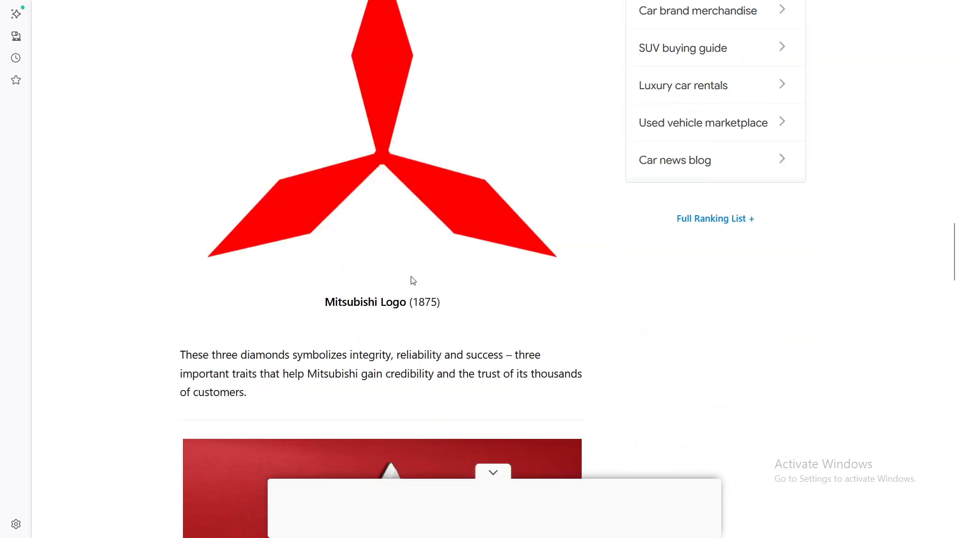
- Examine the Mitsubishi logo versions and badge photos on the web page to find a suitable modelling reference
scroll(441, 314, "up", 11)
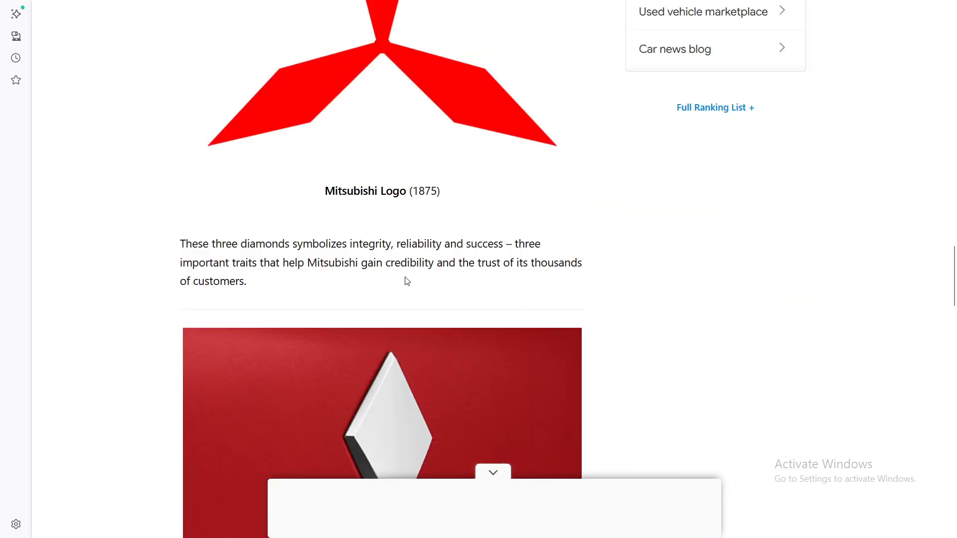
scroll(420, 199, "down", 13)
scroll(415, 261, "up", 8)
scroll(426, 259, "up", 6)
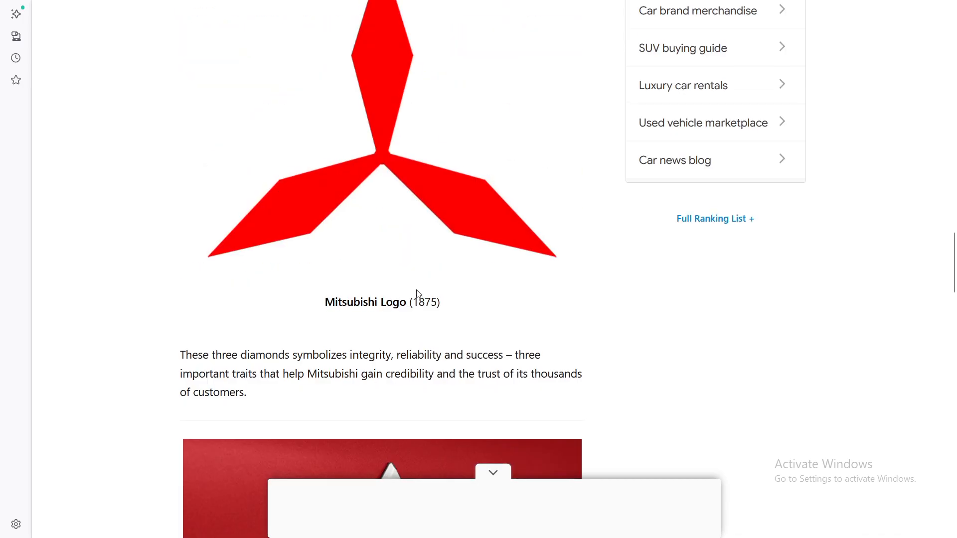
scroll(369, 164, "down", 9)
scroll(412, 241, "down", 5)
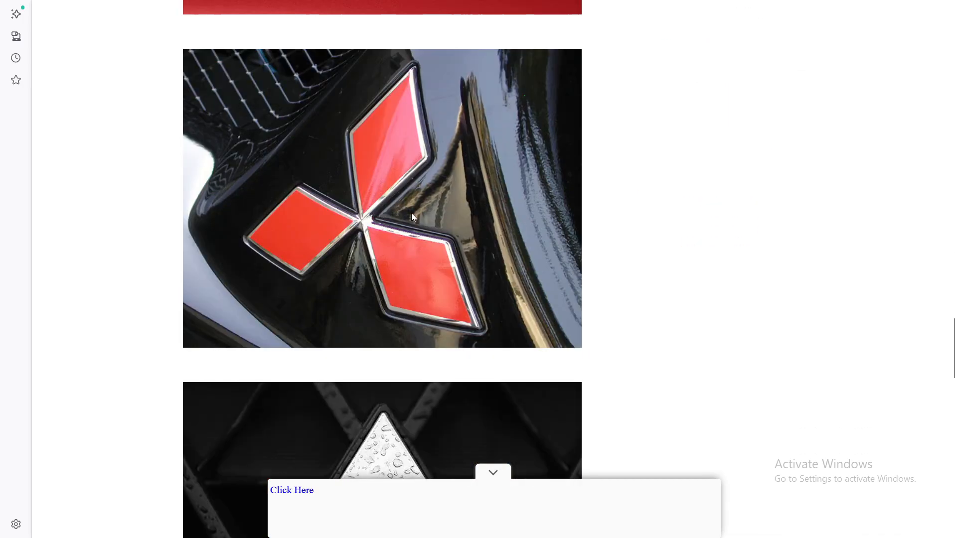
scroll(393, 262, "down", 6)
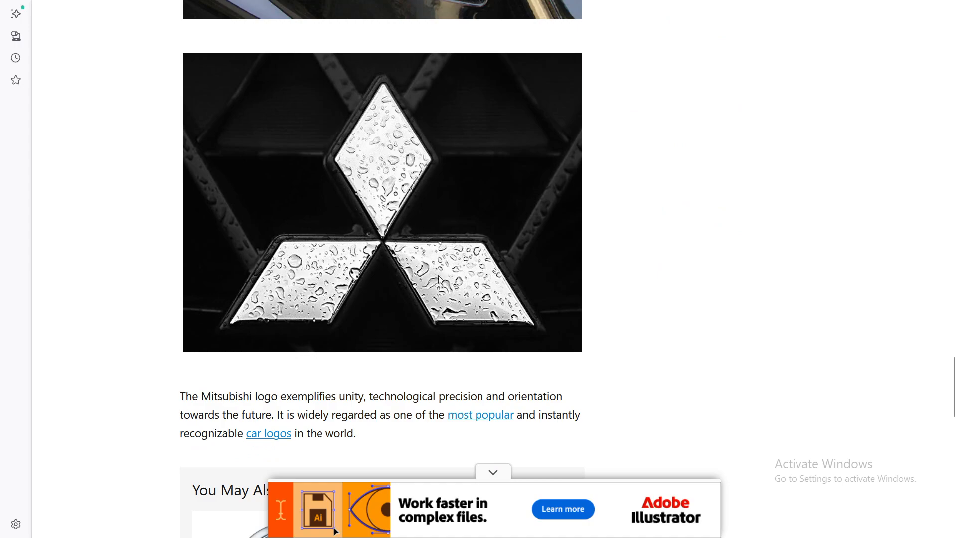
scroll(429, 279, "down", 1)
scroll(415, 286, "up", 8)
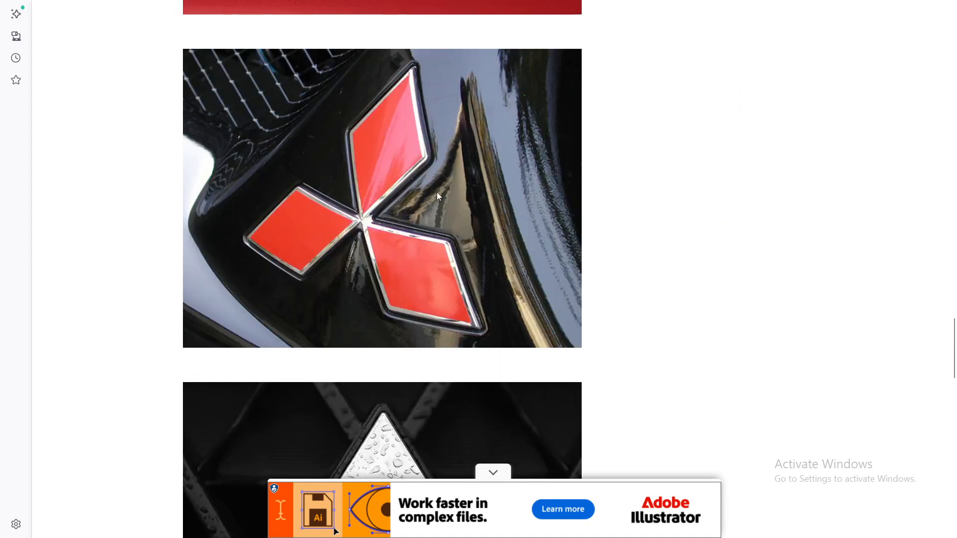
scroll(416, 196, "down", 2)
scroll(417, 196, "down", 9)
scroll(508, 286, "down", 5)
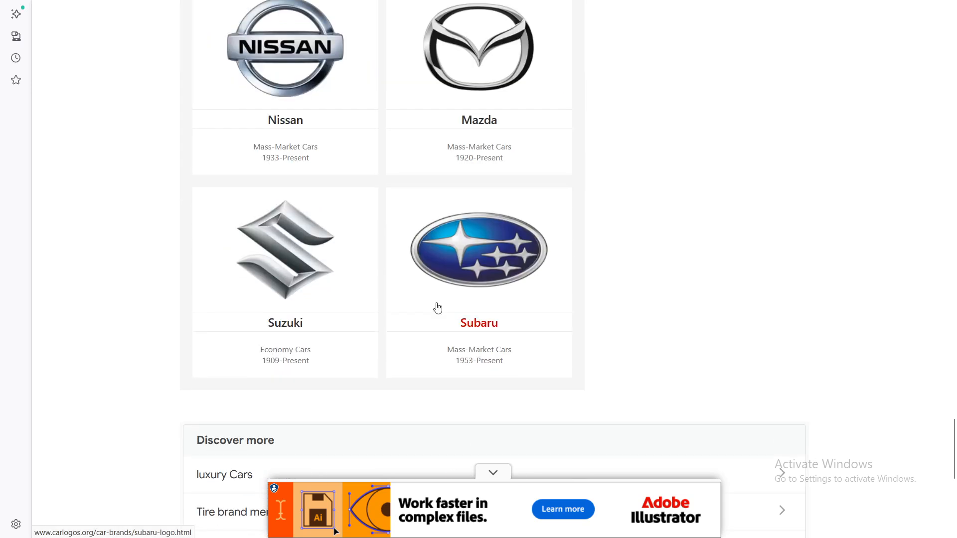
scroll(438, 310, "up", 3)
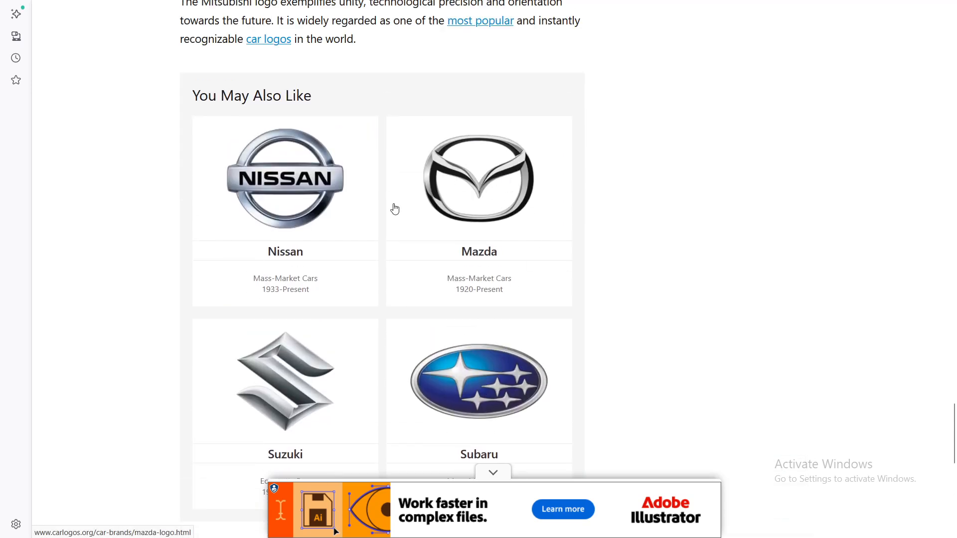
scroll(443, 184, "up", 20)
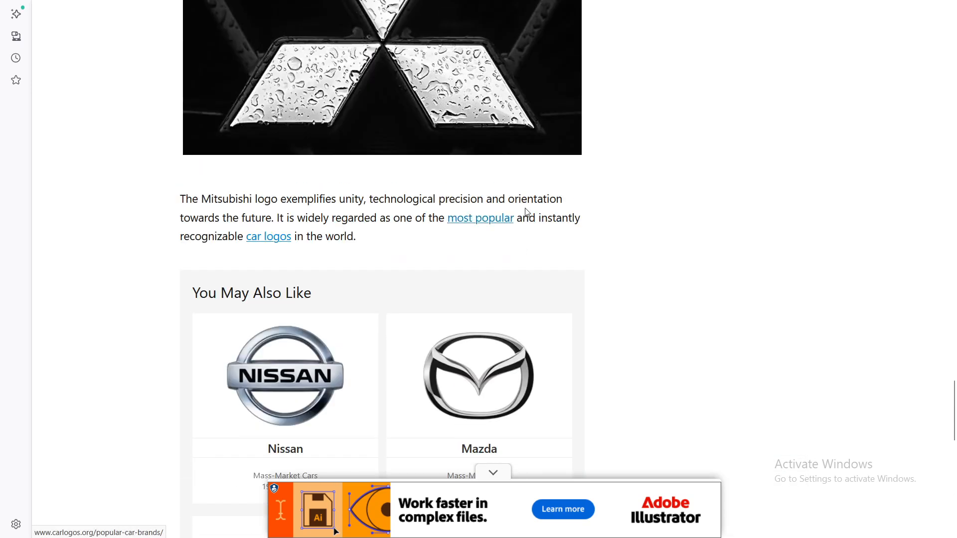
scroll(516, 190, "up", 5)
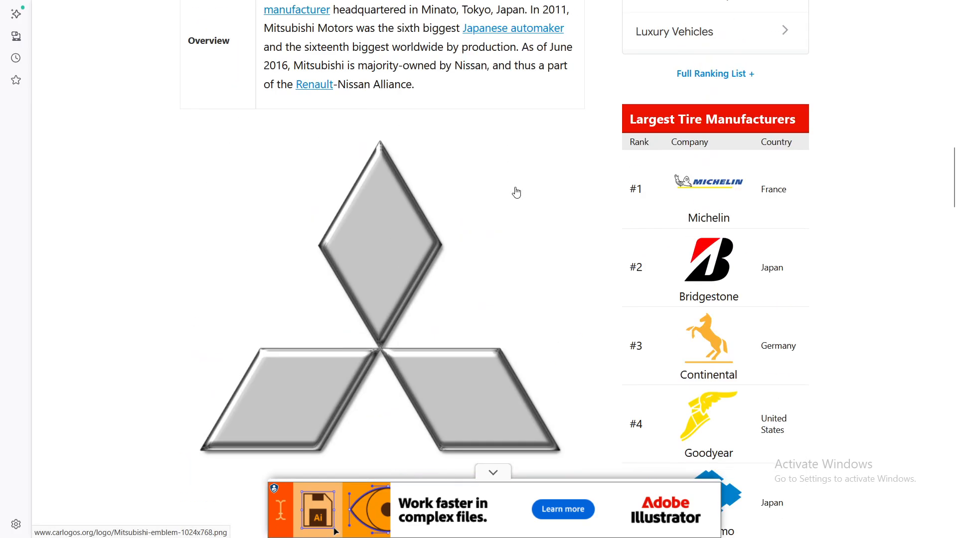
- Open the grey three-diamond Mitsubishi emblem image at full size and leave the browser's full-screen view
scroll(381, 278, "down", 5)
left_click(385, 259)
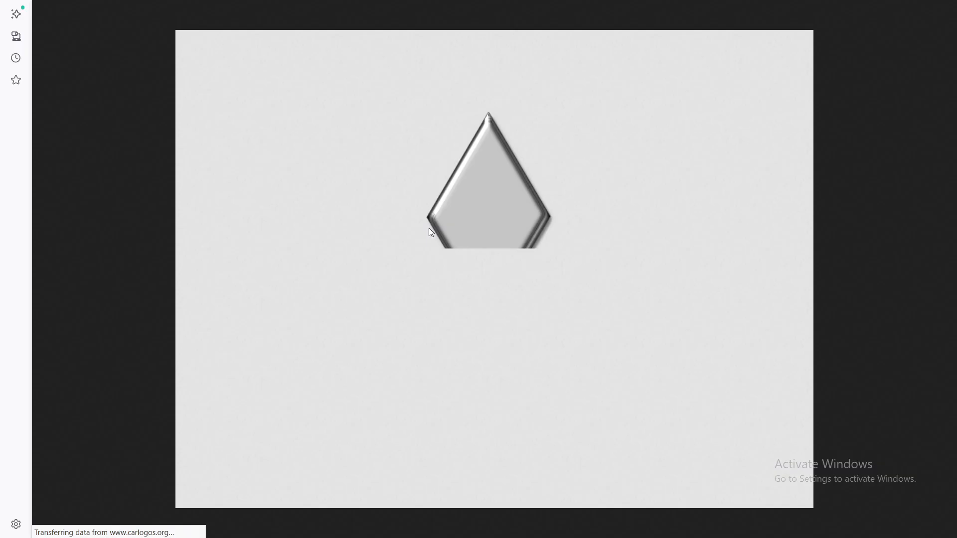
key("F11")
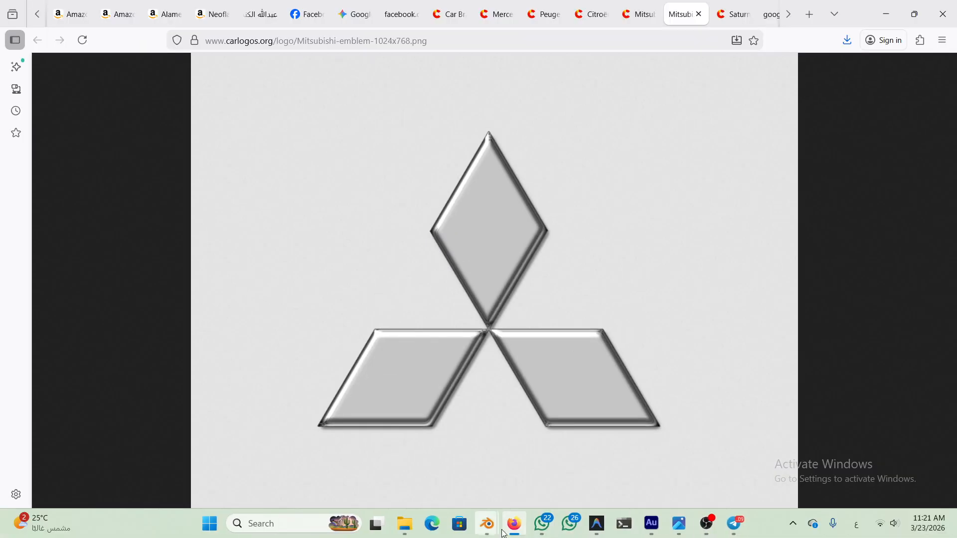
- Switch to Blender and close the separate render result window to get back to the main layout
left_click(706, 527)
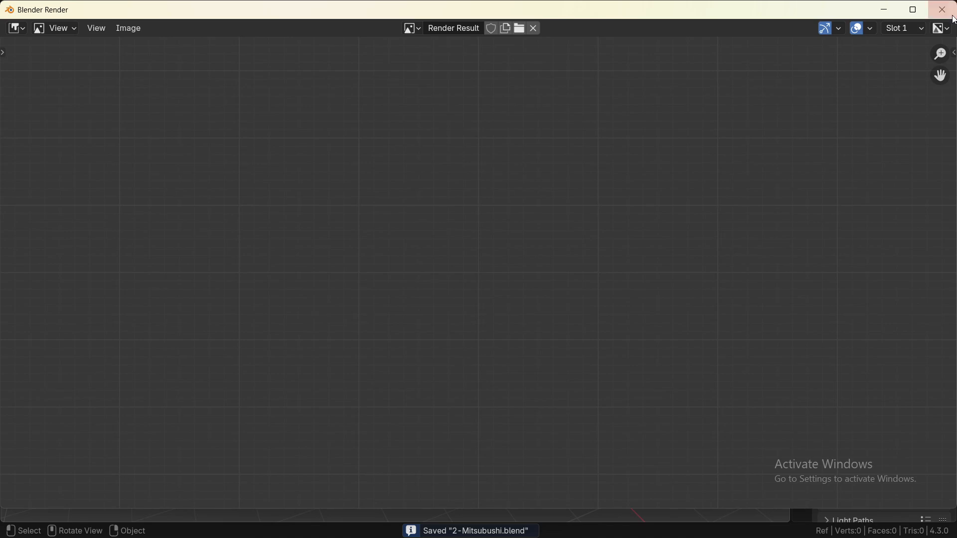
left_click(944, 10)
key("F11")
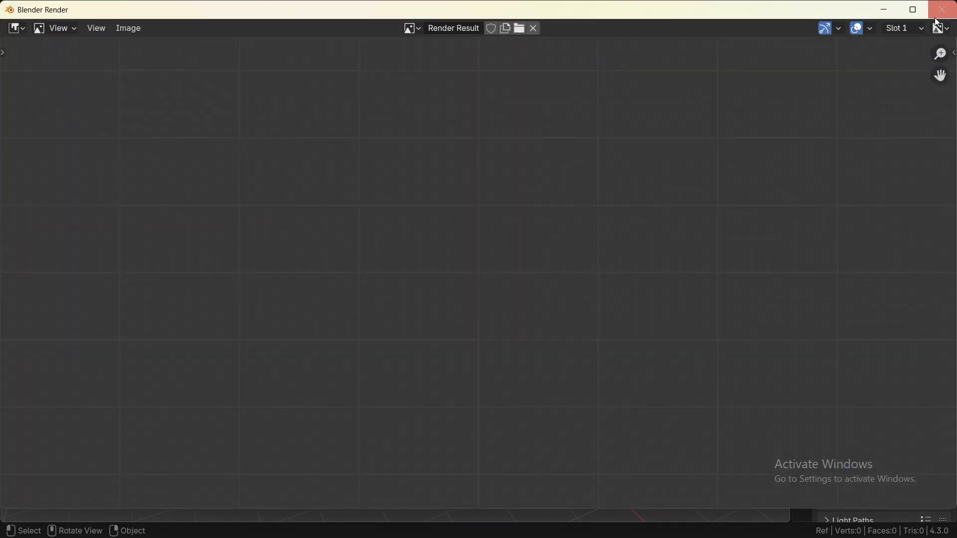
key("F11")
key("F5")
key("F5")
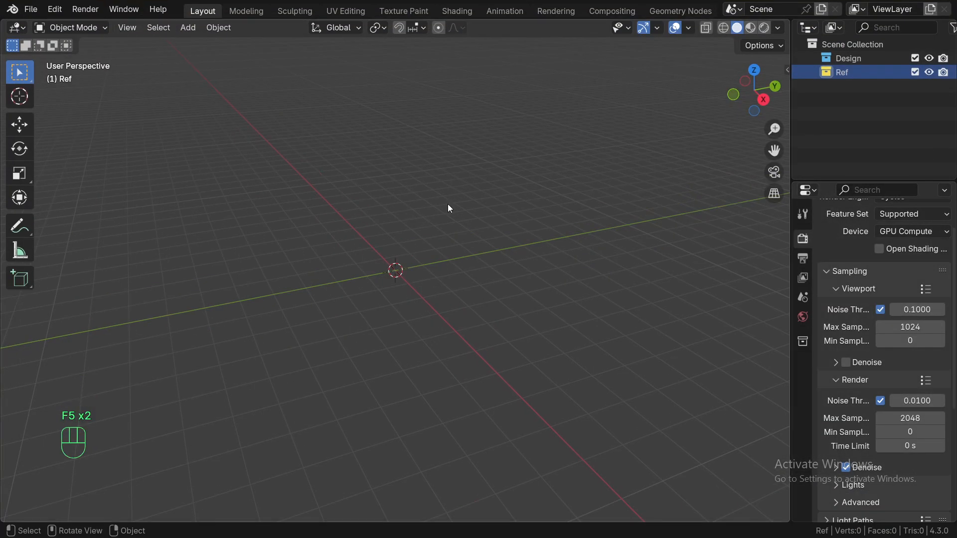
- In front view, add the Mitsubishi emblem image from the ref folder as a reference image
key("KP_1")
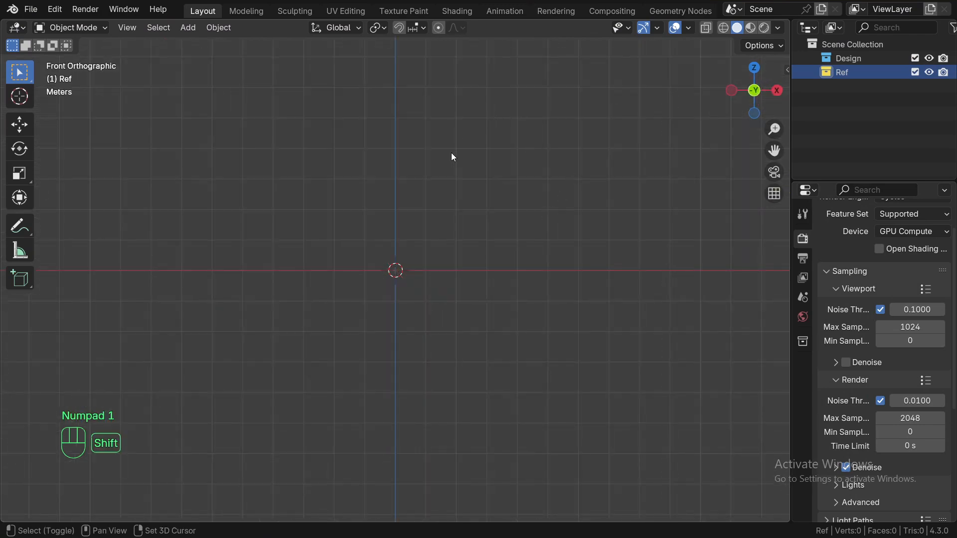
key("shift+a")
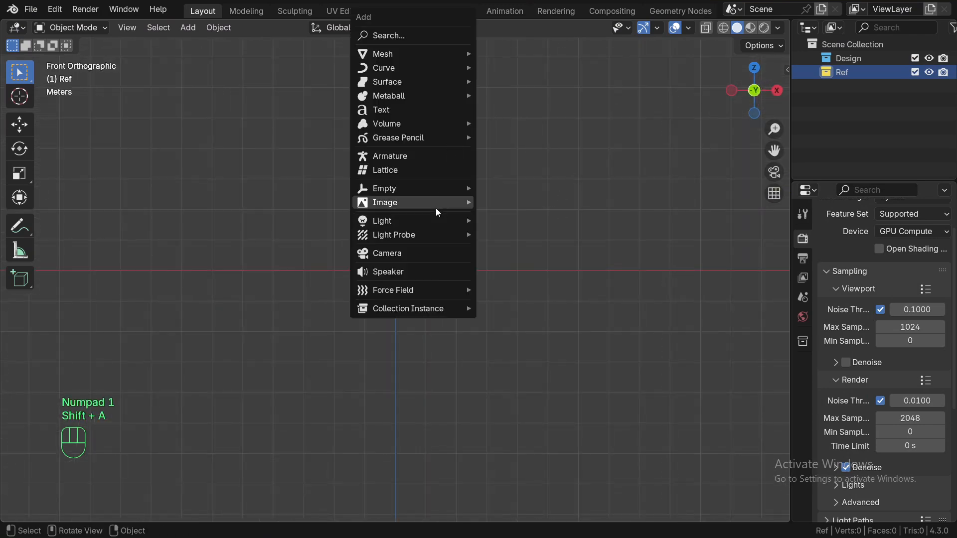
mouse_move(436, 204)
left_click(523, 219)
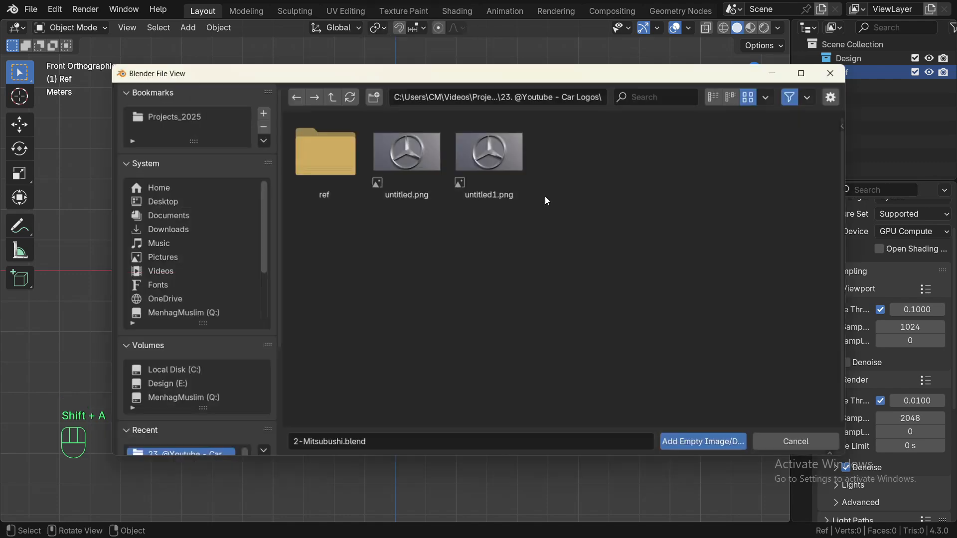
left_click(328, 149)
double_click(411, 164)
scroll(416, 264, "up", 5)
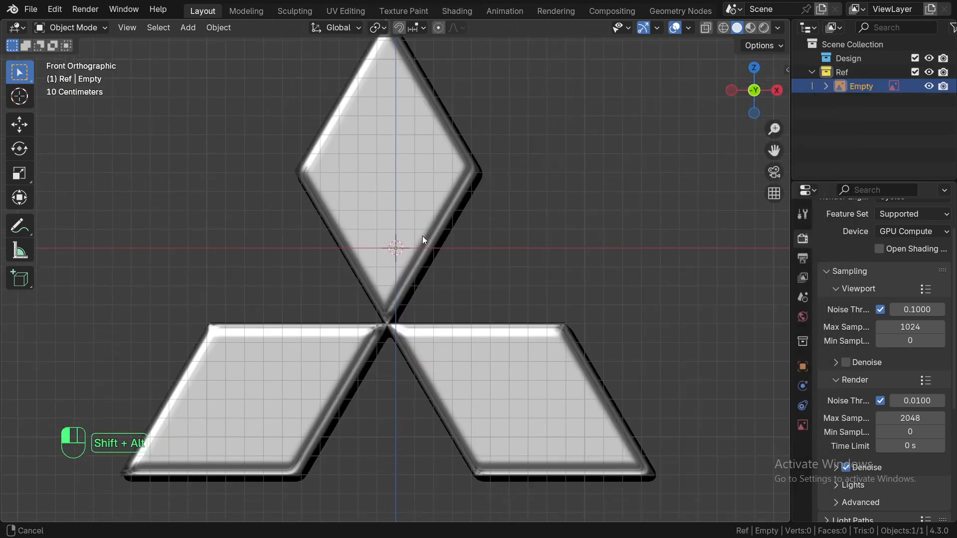
- Raise the reference image along Z to about 40 cm so the point where the three diamonds meet sits at the origin
scroll(423, 237, "down", 2)
key("g")
key("z")
left_click(452, 253)
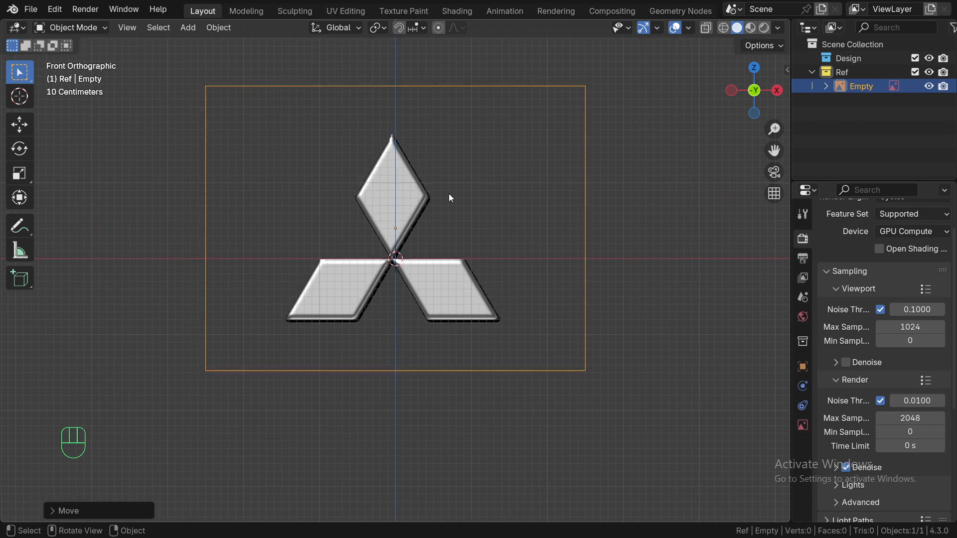
- Add a mesh plane at the origin and rotate it 90° about X to face the front view
key("shift+a")
mouse_move(406, 81)
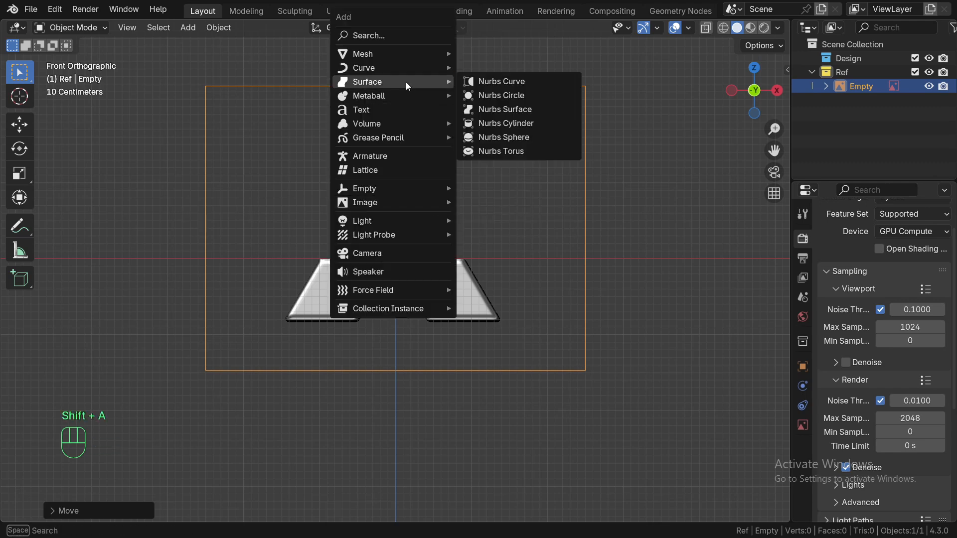
mouse_move(415, 55)
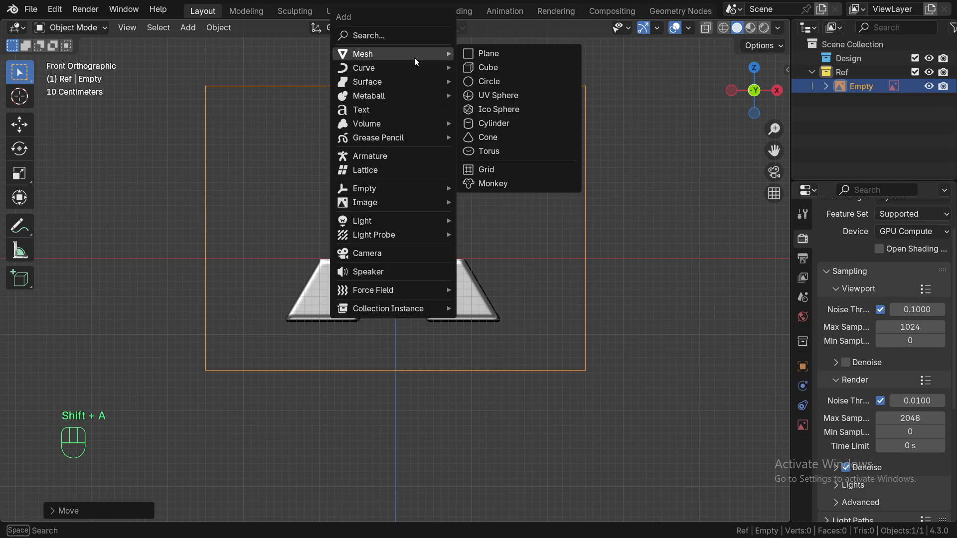
left_click(509, 52)
type("rx90")
left_click(501, 205)
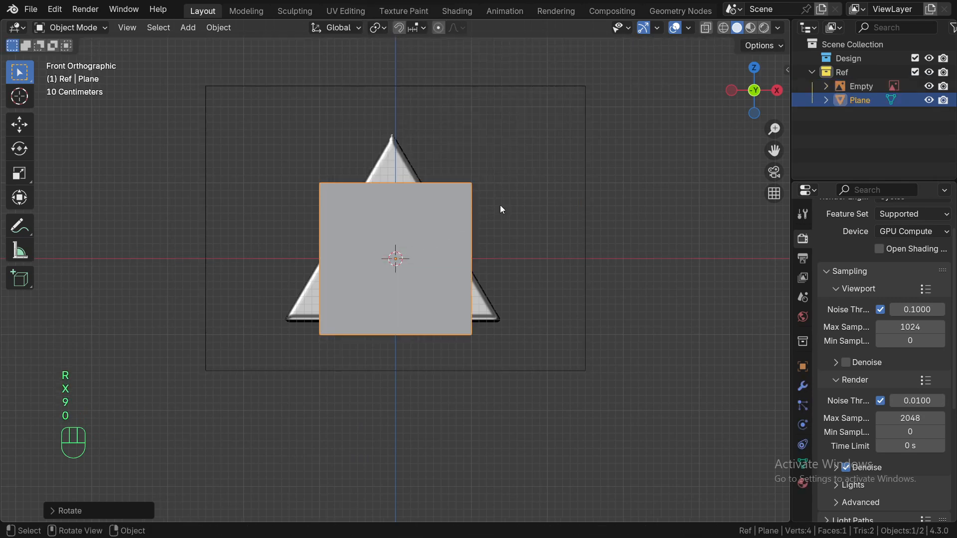
- Scale the plane down by 0.5 and again by 0.2
type("s.5")
left_click(519, 240)
type("s")
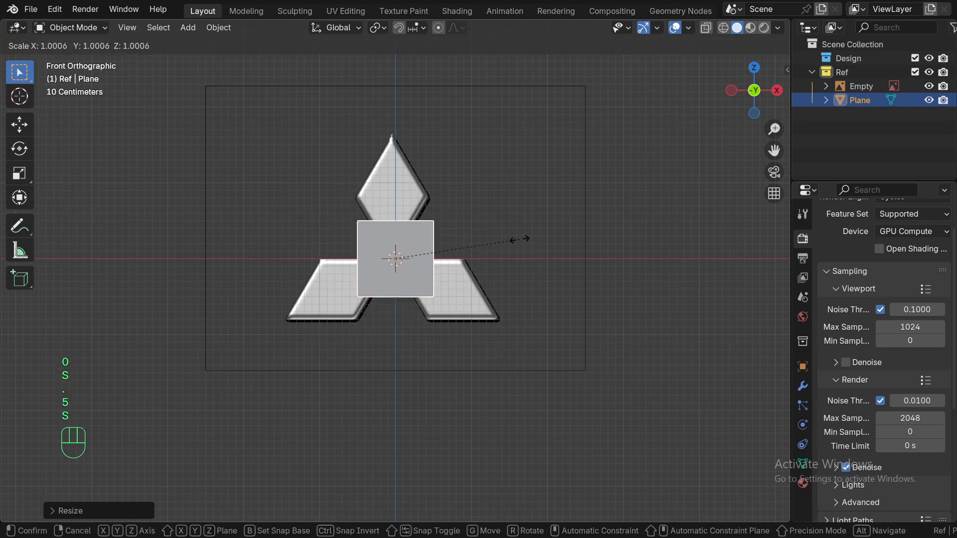
type(".2")
left_click(437, 243)
scroll(437, 243, "up", 3)
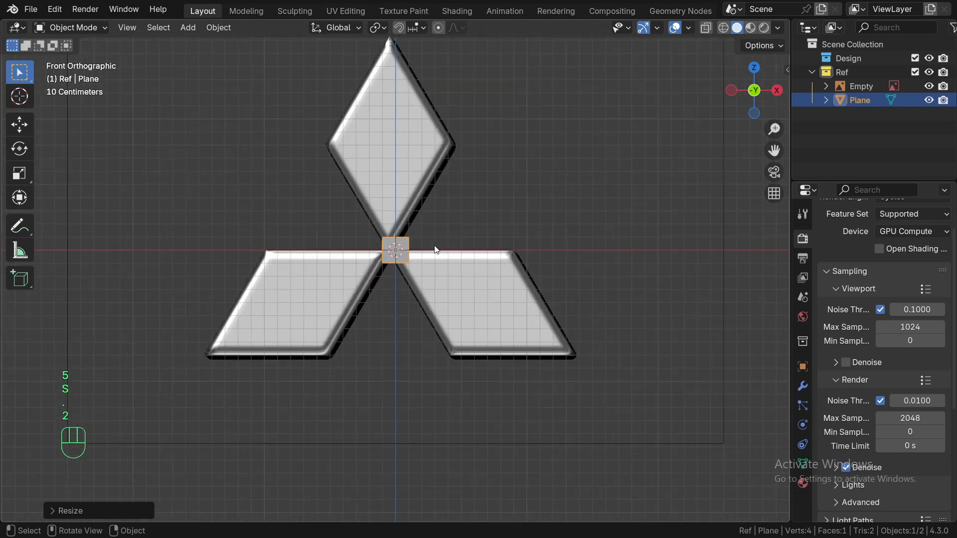
- Show the object's transform values and apply the plane's scale
key("n")
key("ctrl+a")
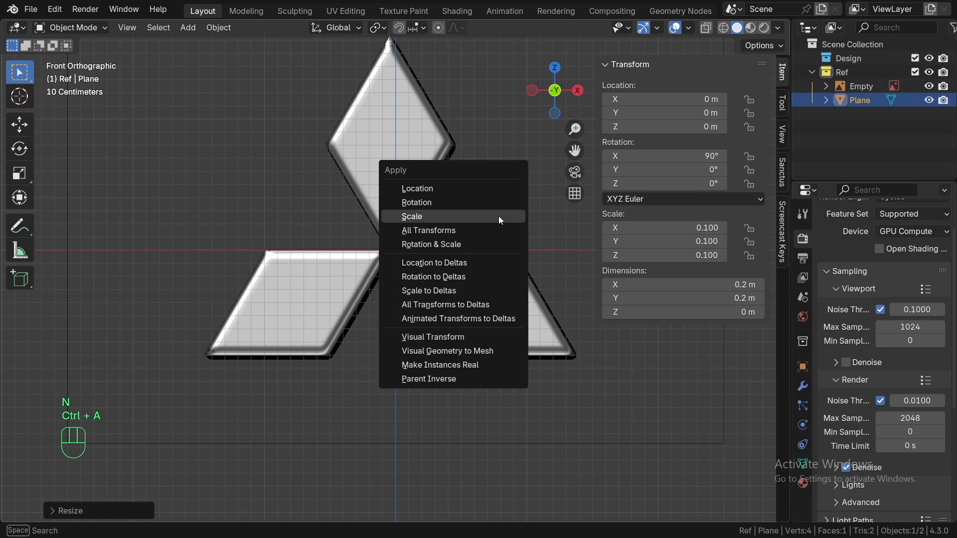
left_click(499, 216)
- Set the scene's length unit to centimeters
left_click(803, 297)
left_click(856, 313)
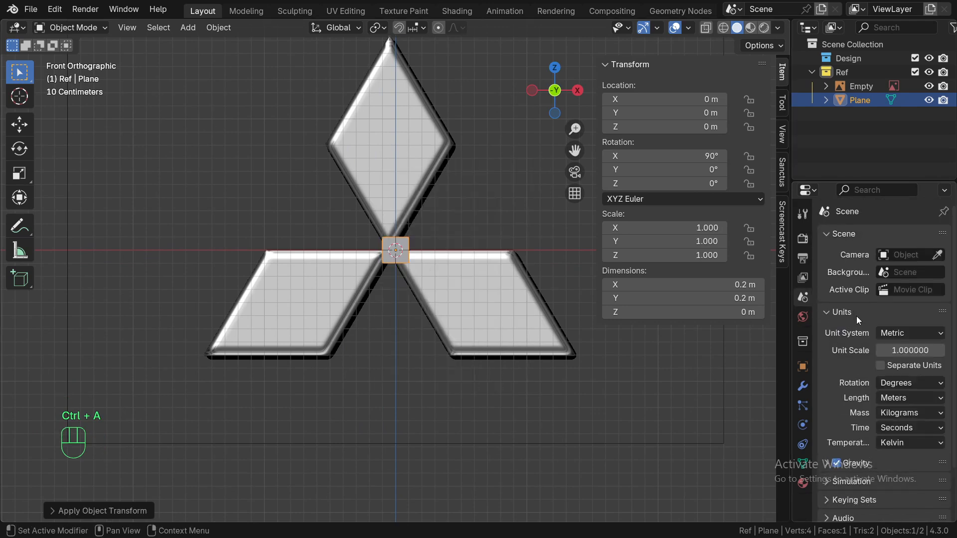
left_click(907, 397)
left_click(897, 454)
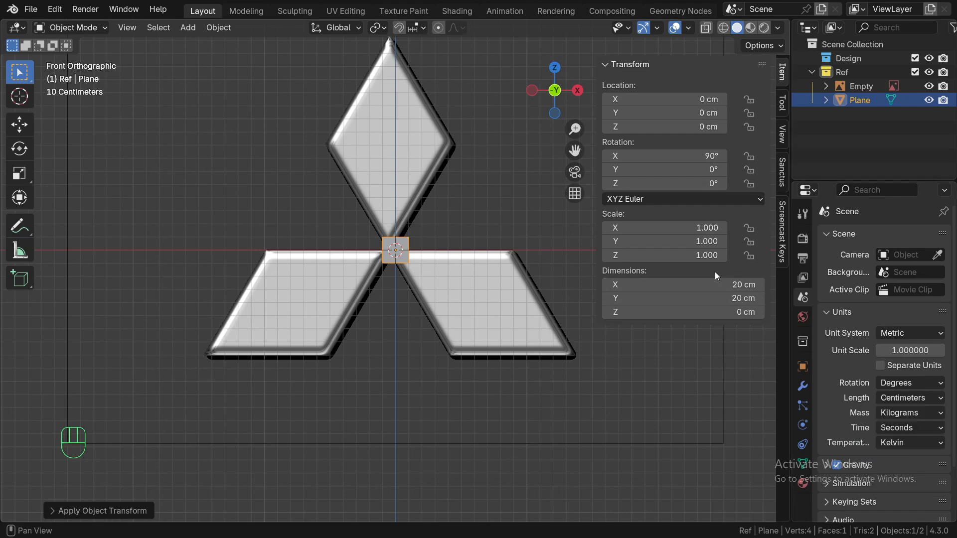
- Scale the reference image down to about 0.129 and lower it along Z to about 15.1 cm, near the plane
left_click(860, 86)
key("s")
left_click(483, 273)
scroll(525, 338, "up", 4)
key("s")
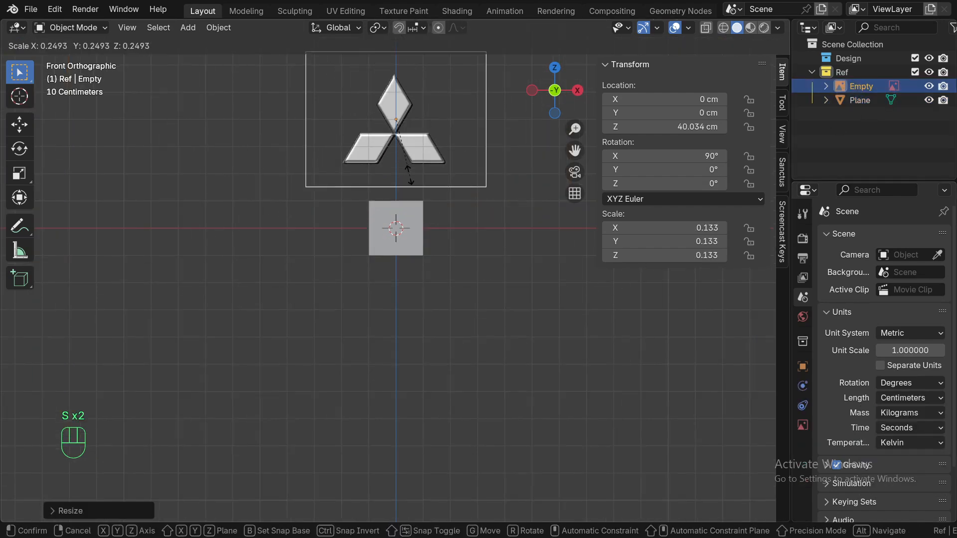
left_click(409, 175)
key("g")
key("z")
left_click(418, 244)
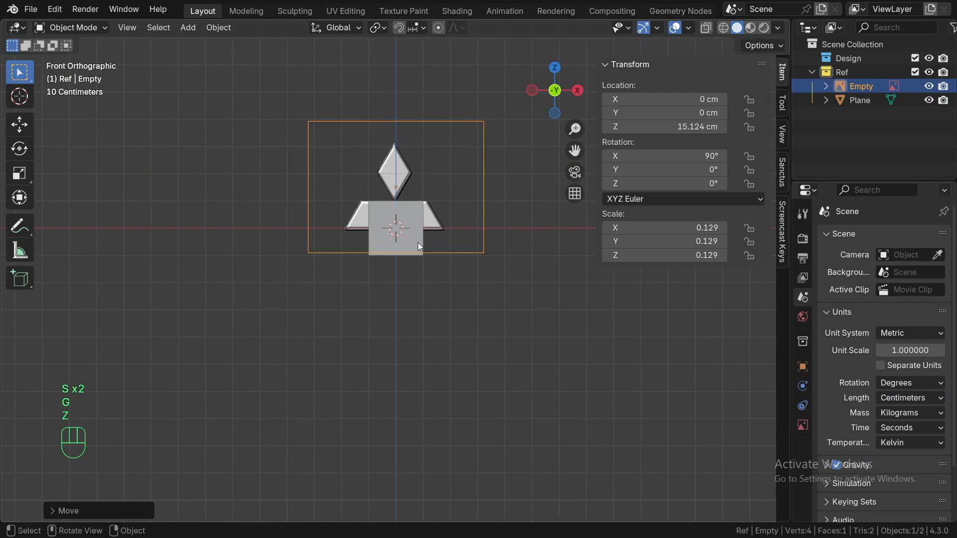
- In wireframe display, scale the reference image to about 0.075 and lower it along Z to about 9.3 cm
key("z")
scroll(468, 254, "up", 4)
key("s")
left_click(490, 185)
key("g")
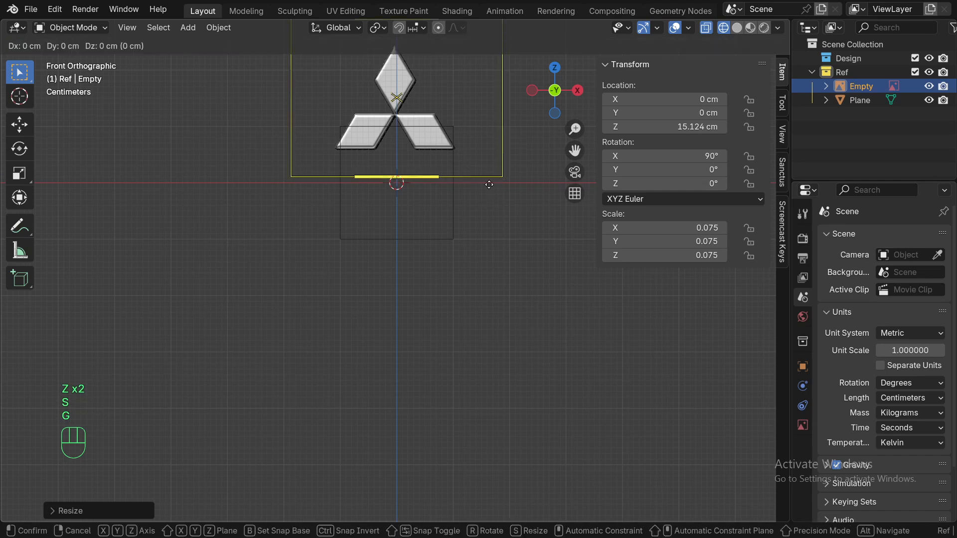
key("z")
left_click(492, 216)
- Shrink the reference image to about 0.071 and lower it along Z to about 8.7 cm, bringing the logo's base to the X axis
key("s")
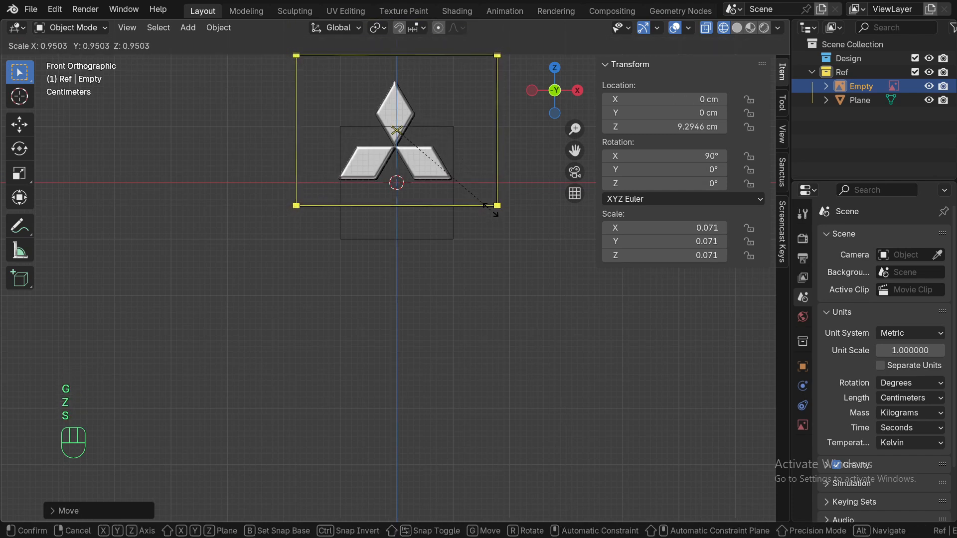
left_click(493, 212)
key("g")
key("z")
left_click(491, 212)
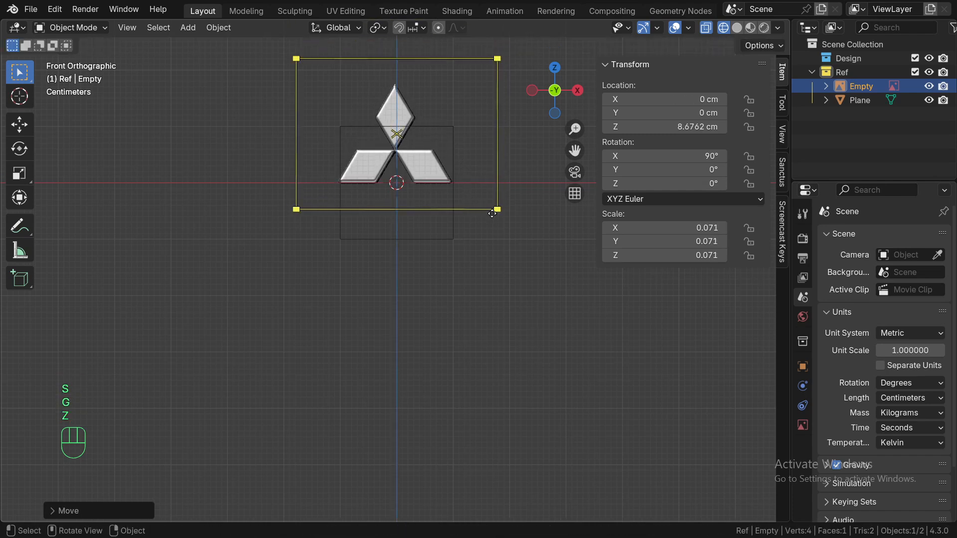
- Fine-tune the reference image's scale and shift it slightly along X to fit the logo within the plane's width
key("s")
left_click(493, 213)
key("g")
key("x")
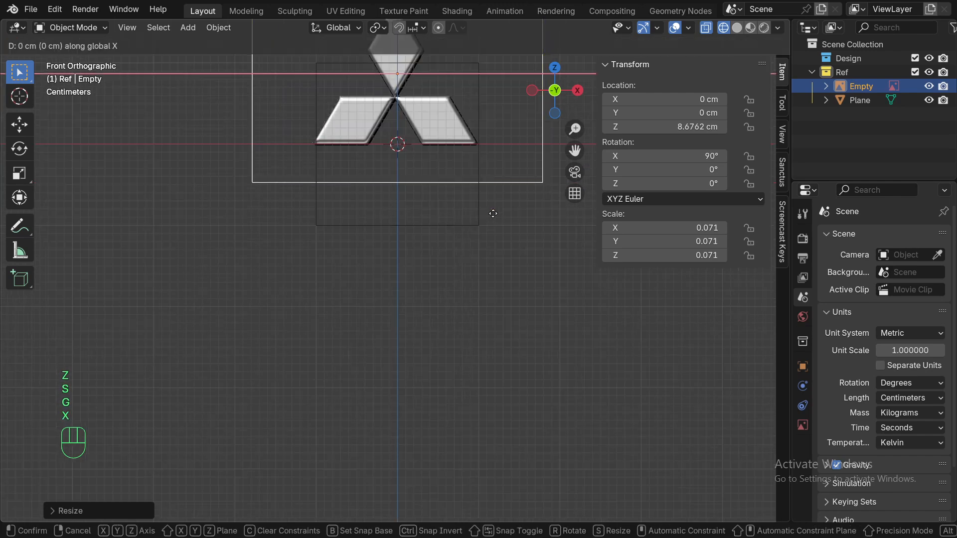
left_click(495, 214)
- Move the 20 cm plane into a new collection named Trash
left_click(842, 100)
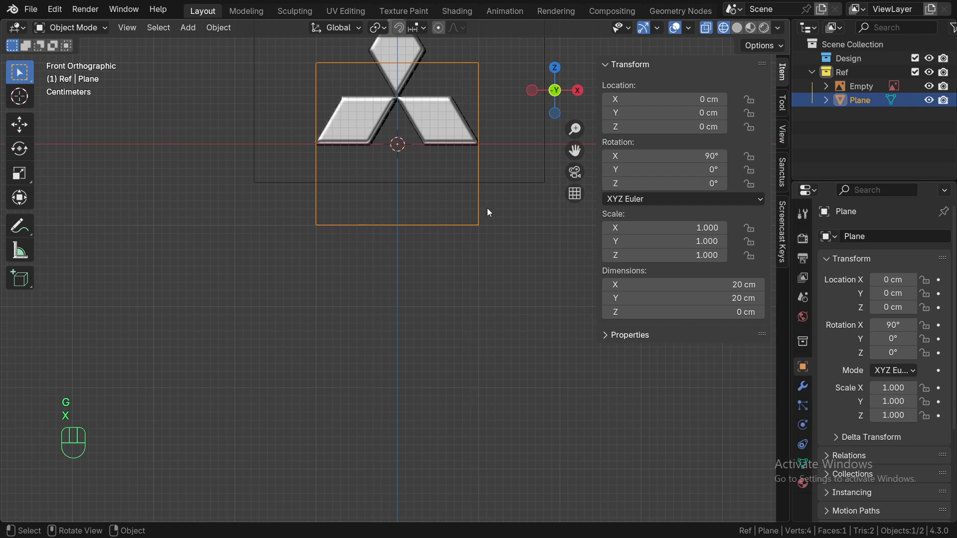
key("n")
key("m")
left_click(488, 208)
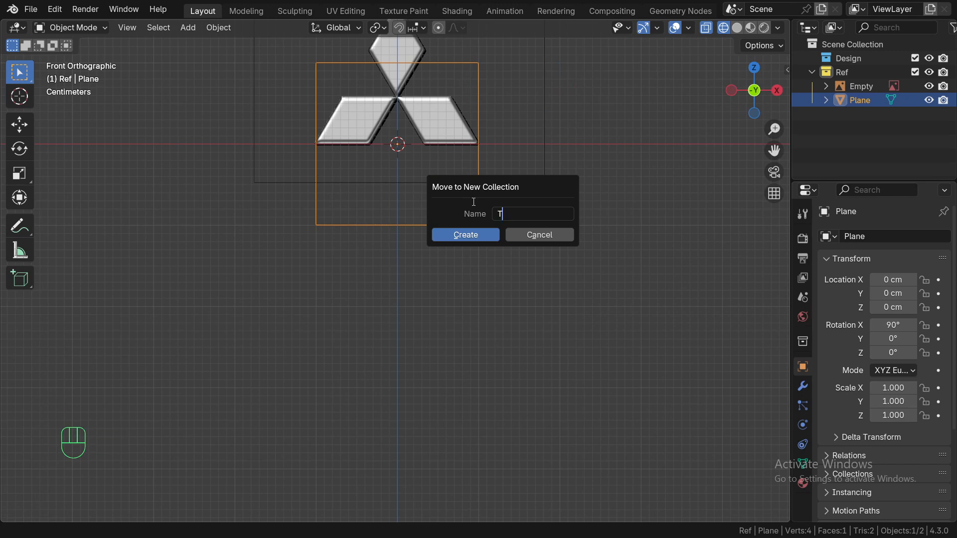
left_click(491, 235)
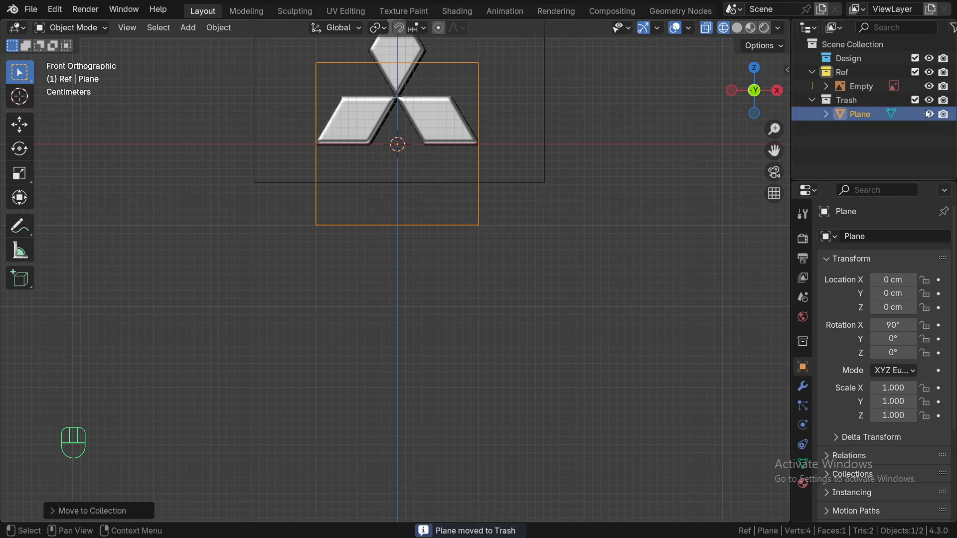
- Exclude the Trash collection from the view layer and collapse the Ref collection
left_click(884, 98)
right_click(884, 98)
left_click(910, 244)
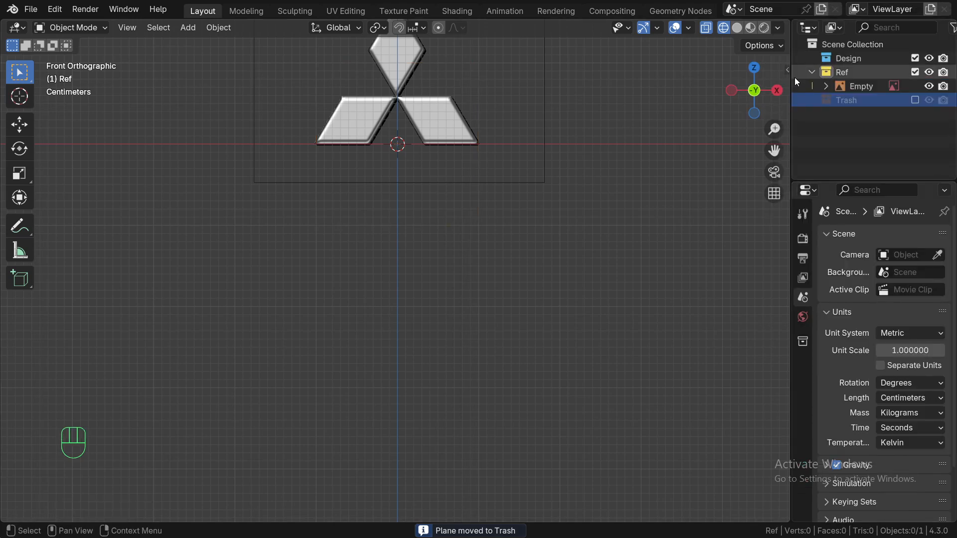
key("e")
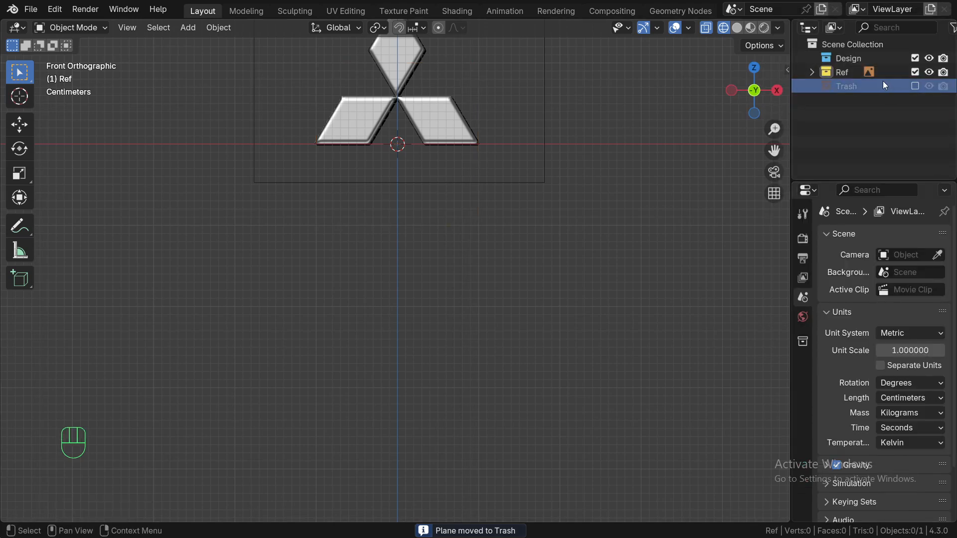
- Make the Design collection active, place the 3D cursor where the logo's three diamonds meet, and add a plane there
left_click(836, 58)
left_click_drag(552, 112, 551, 258, "alt+shift")
scroll(445, 195, "up", 4)
scroll(446, 241, "up", 5)
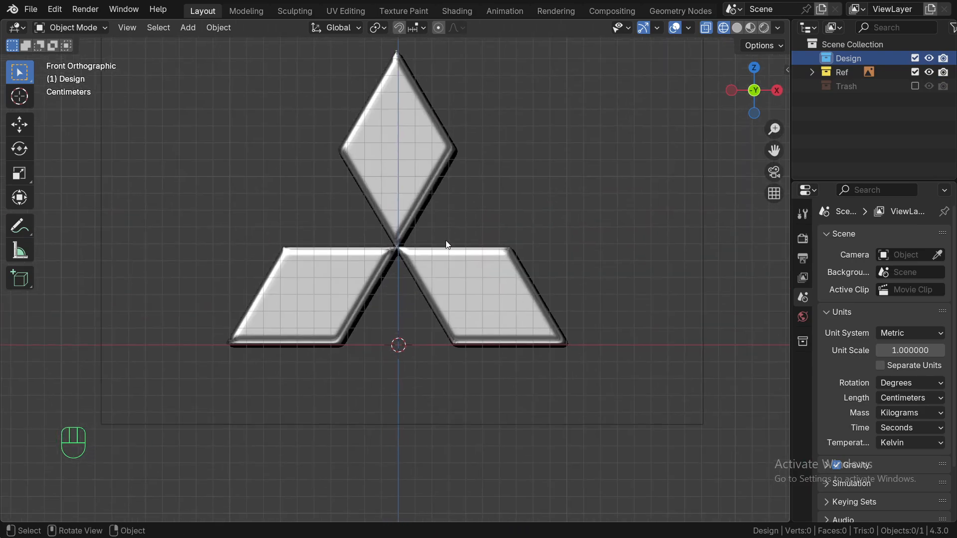
scroll(519, 214, "down", 4)
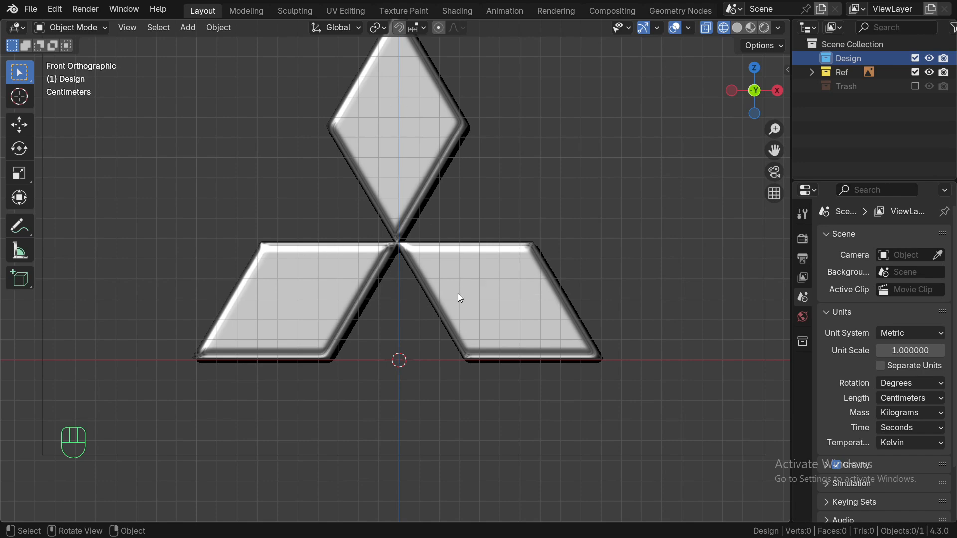
scroll(404, 252, "up", 4)
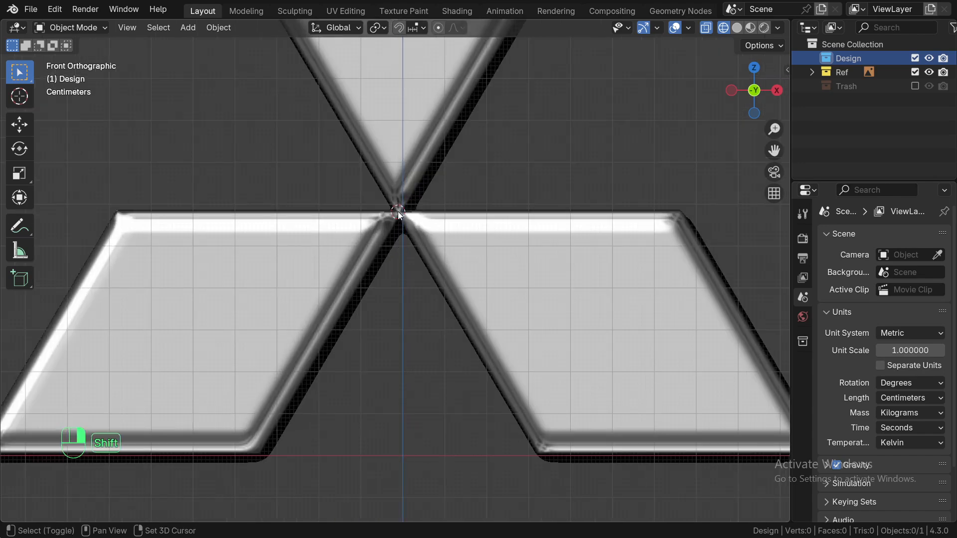
key("shift+a")
mouse_move(400, 211)
left_click(452, 214)
scroll(452, 213, "down", 6)
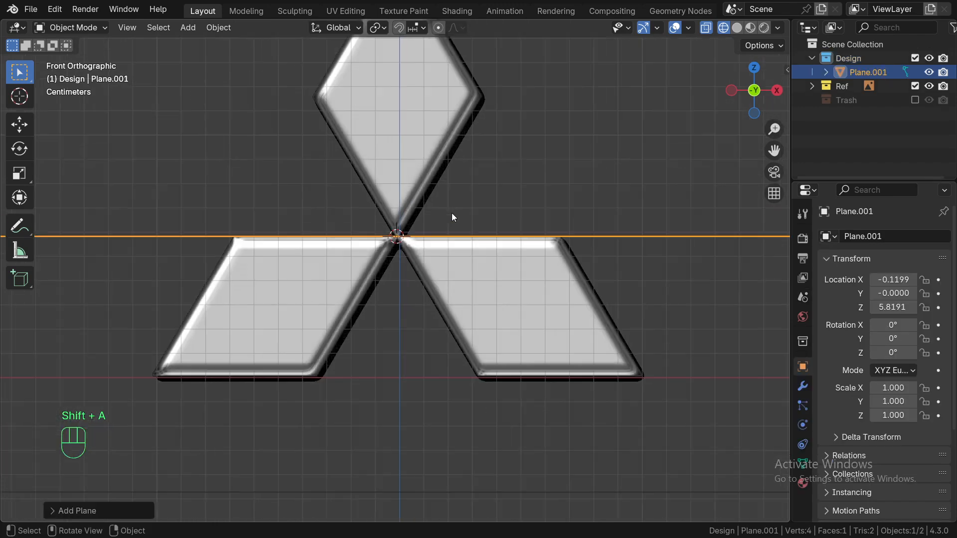
- In Edit Mode, rotate the new plane 90° about X and merge all its vertices into one at its centre
key("Tab")
key("r")
key("x")
key("9")
key("0")
left_click(452, 213)
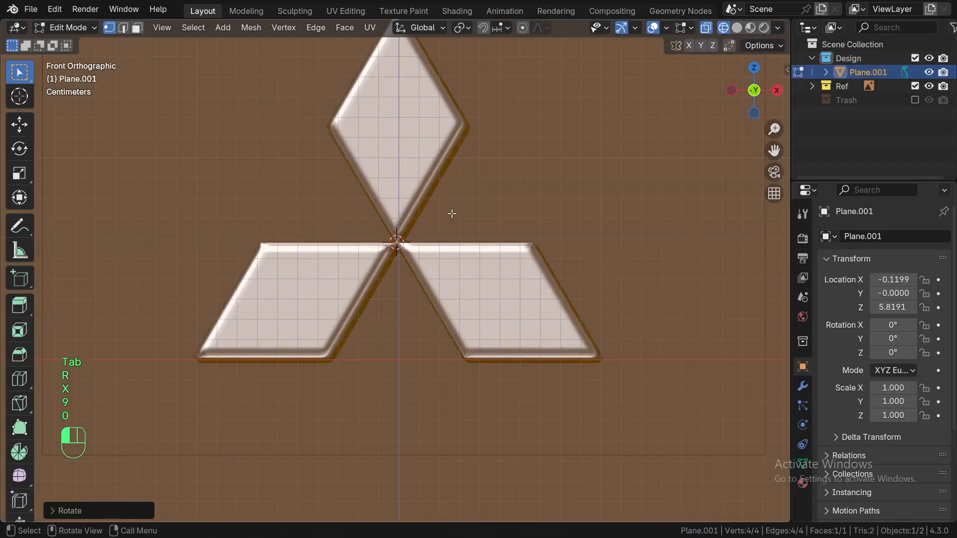
key("m")
left_click(452, 214)
- Extrude the merged vertex about 11.5 cm up along Z to the upper diamond's top tip
scroll(452, 214, "up", 4)
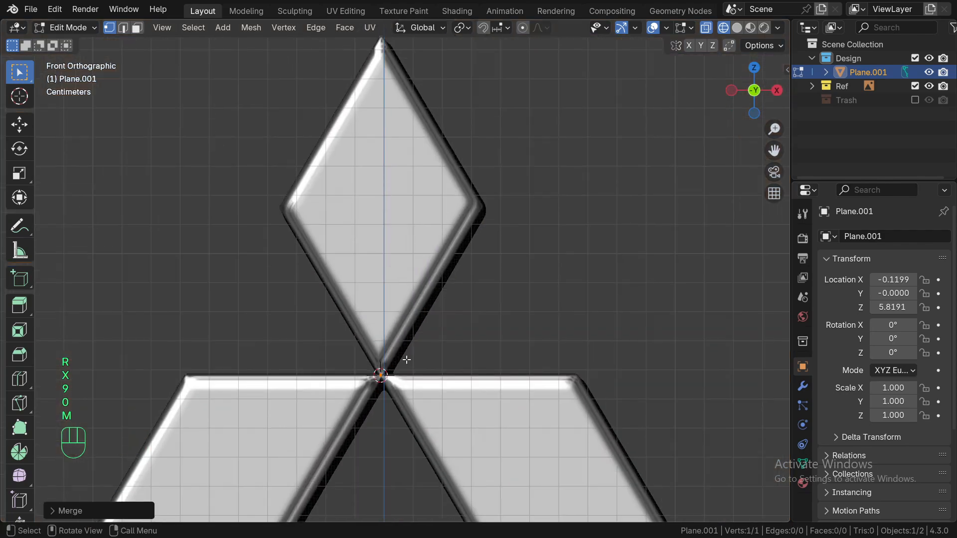
middle_click_drag(430, 320, 428, 353, "shift")
key("e")
key("z")
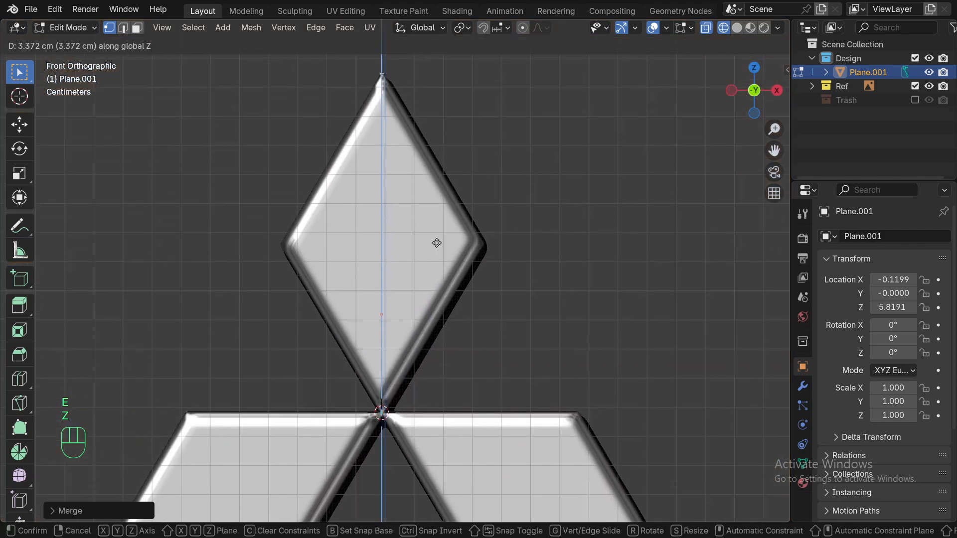
left_click(443, 517)
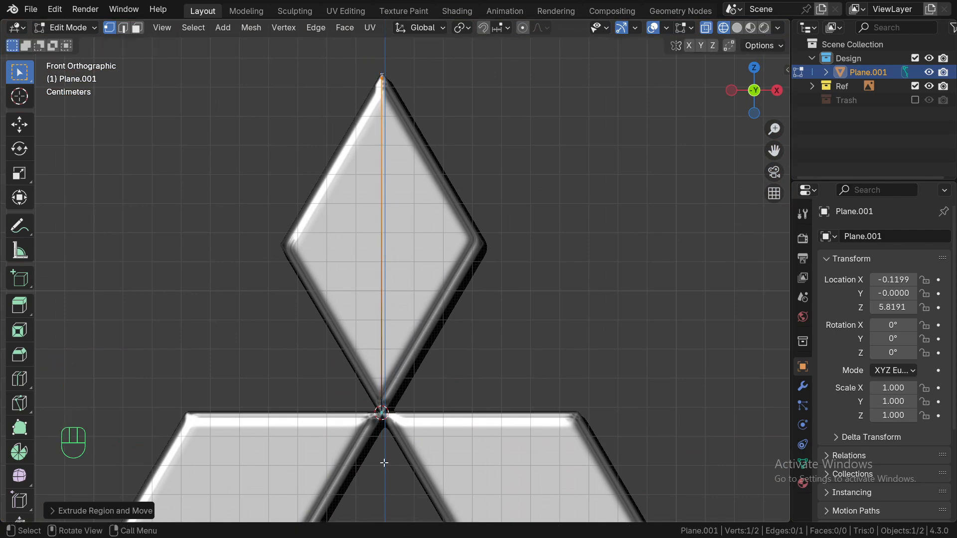
- Extrude the vertical edge about 3.6 cm along X to the upper diamond's right corner
key("a")
key("e")
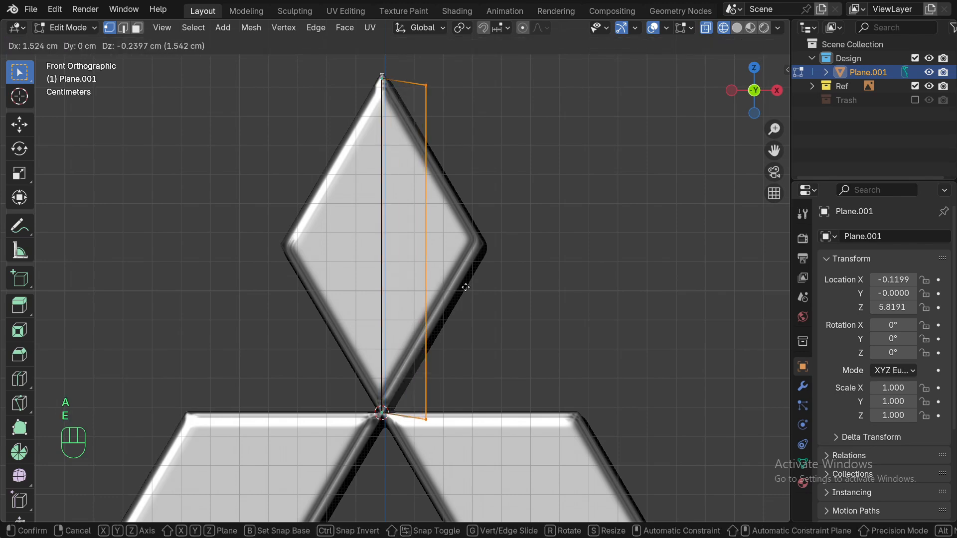
key("x")
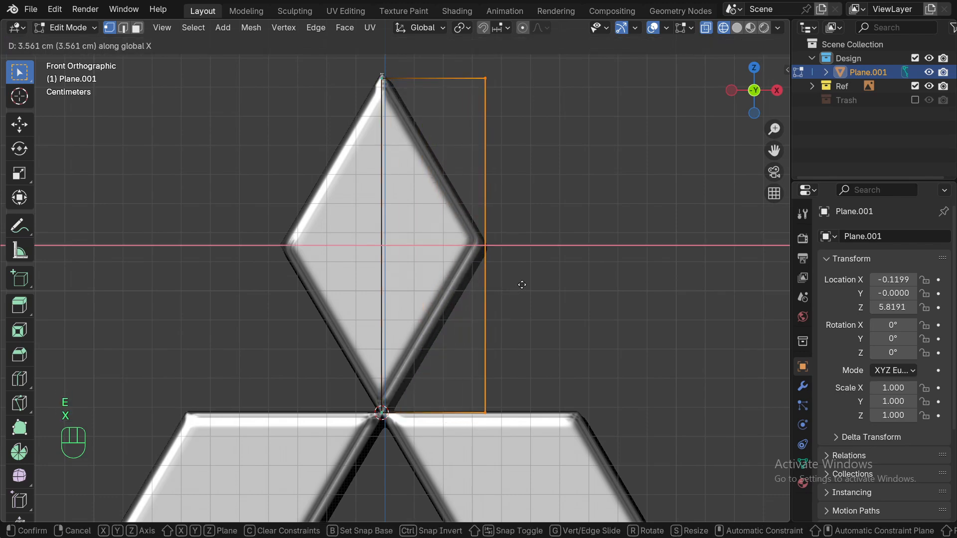
left_click(523, 285)
- Shrink the extruded outer edge nearly to a point at the diamond's right corner by scaling it by 0.1 twice
type("s")
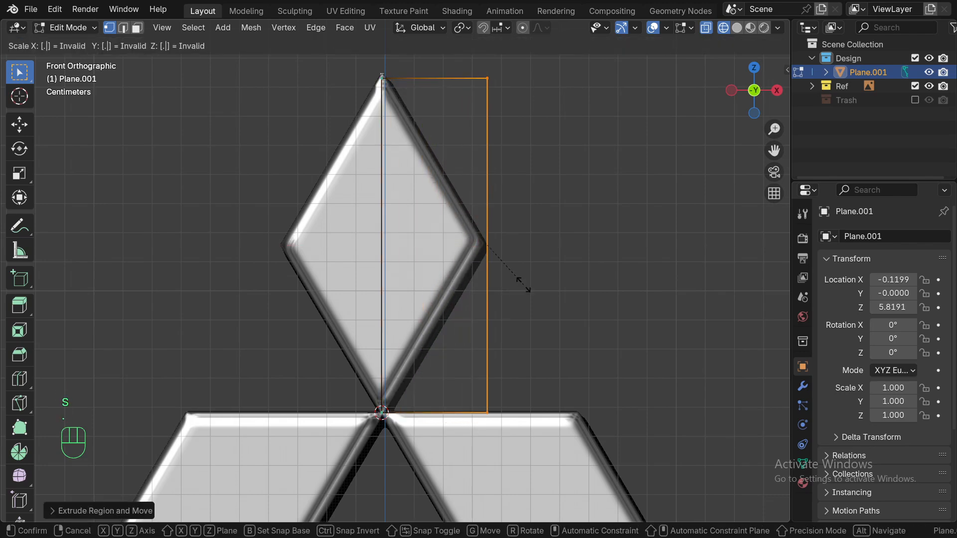
type(".1")
left_click(521, 284)
scroll(478, 262, "up", 4)
key("s")
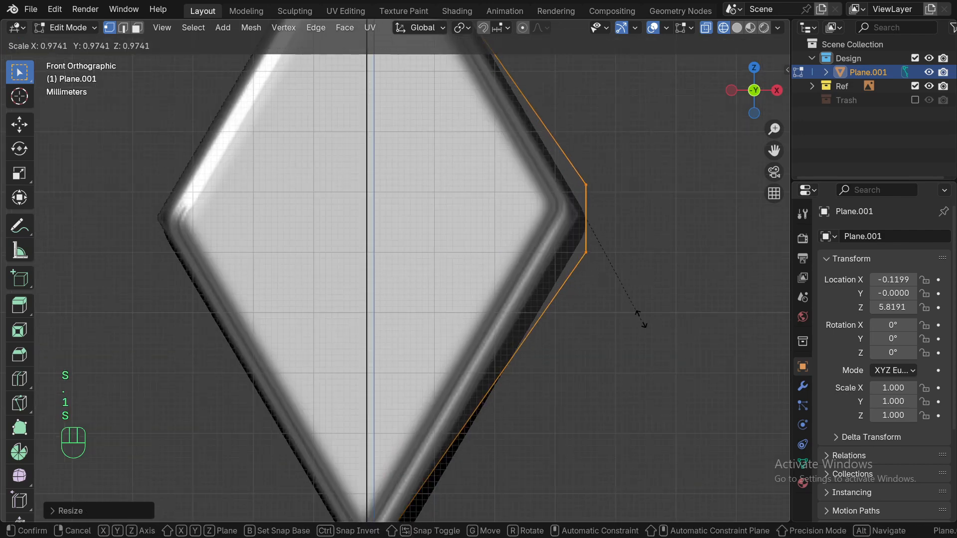
left_click(592, 248)
type("s.1")
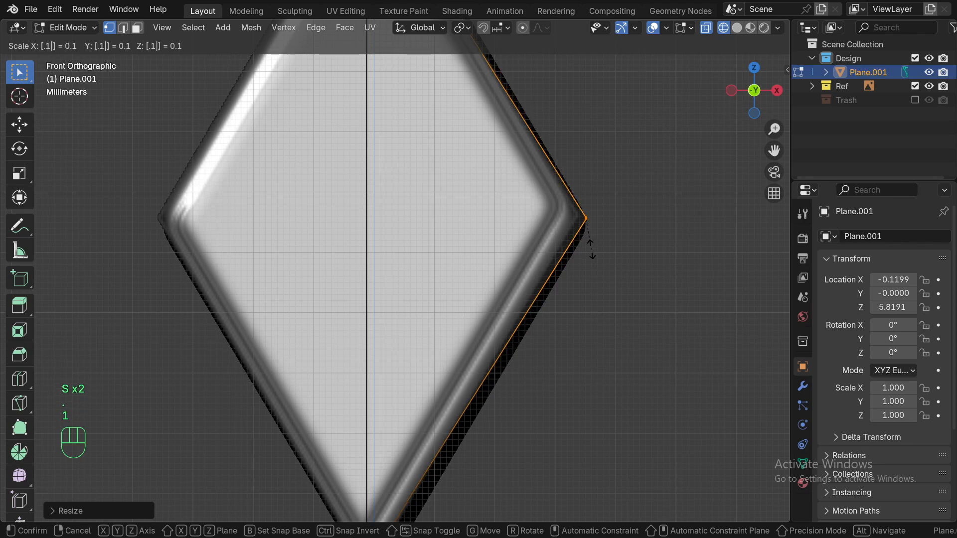
left_click(592, 250)
scroll(593, 267, "down", 5)
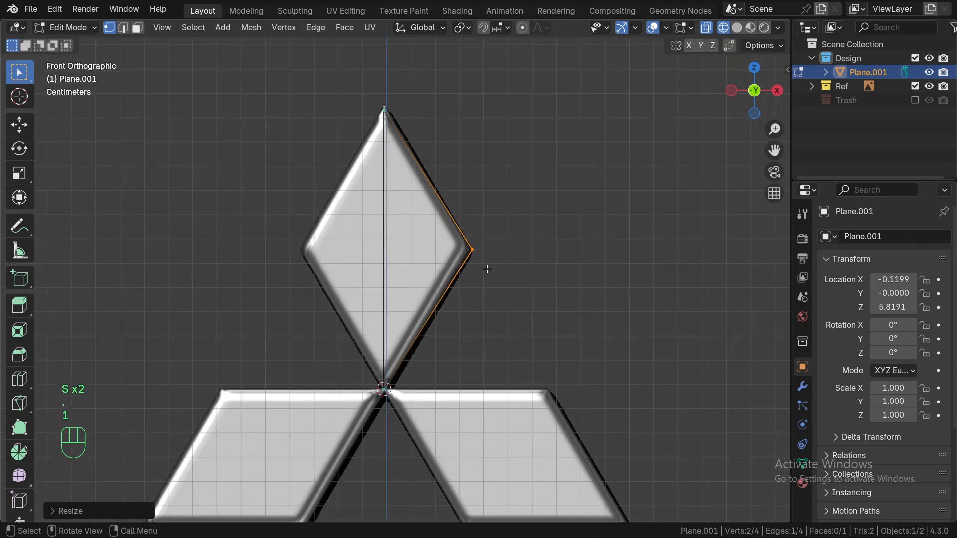
- Add a Mirror modifier on the X axis to the half diamond and check the full shape in Object Mode
scroll(484, 268, "up", 2)
key("a")
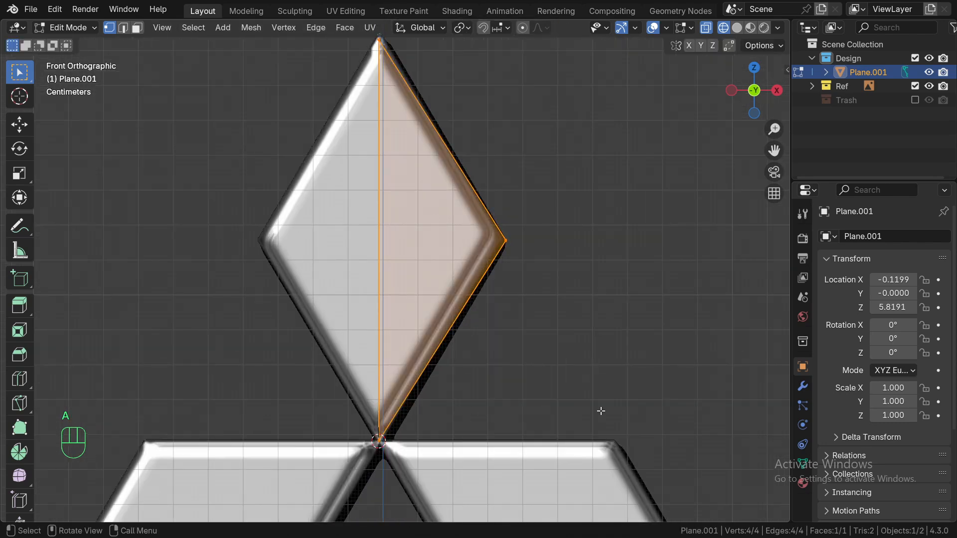
left_click(803, 387)
left_click(901, 240)
mouse_move(893, 241)
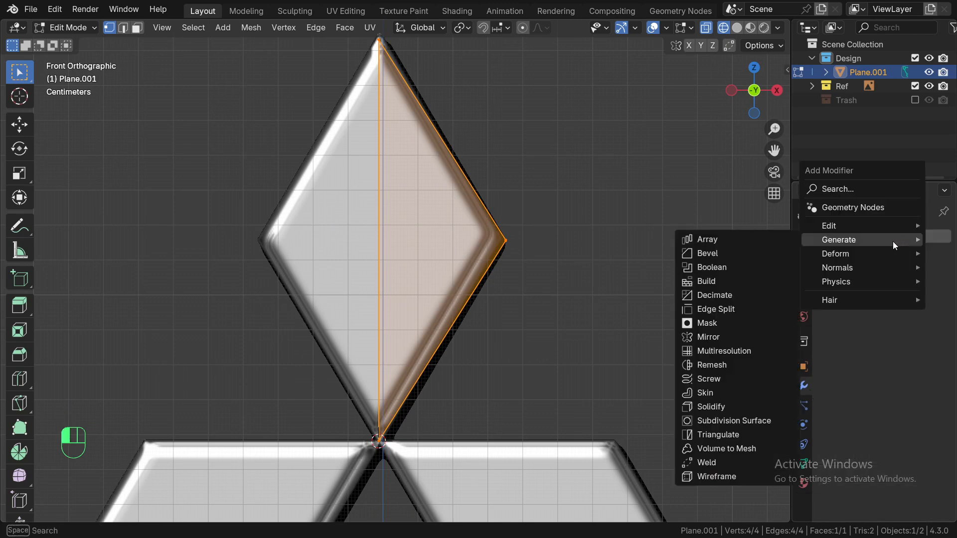
left_click(726, 337)
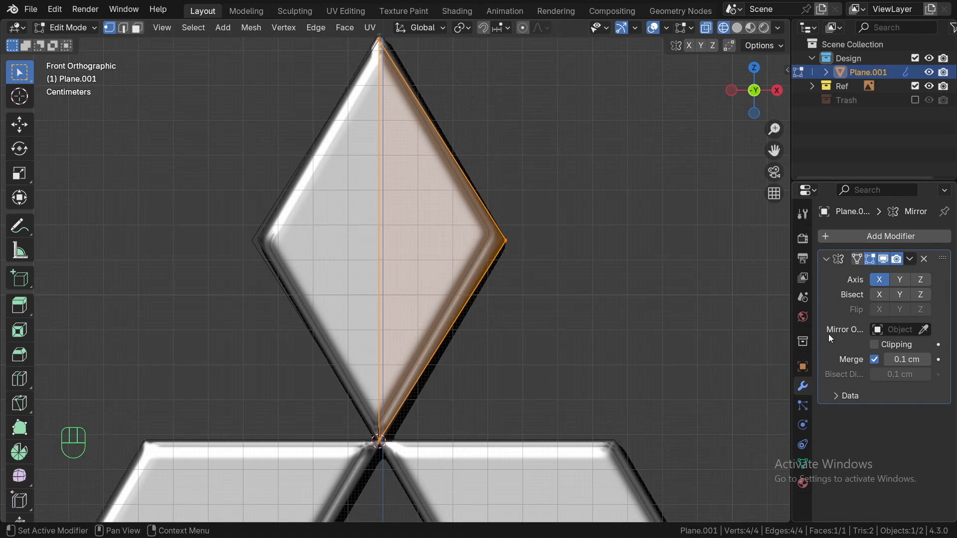
key("Tab")
key("Tab")
key("Tab")
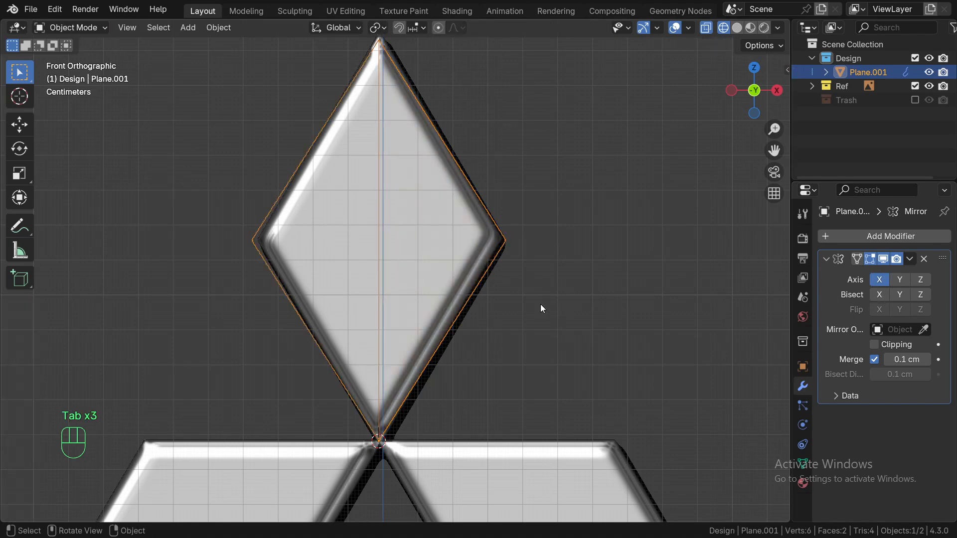
key("Tab")
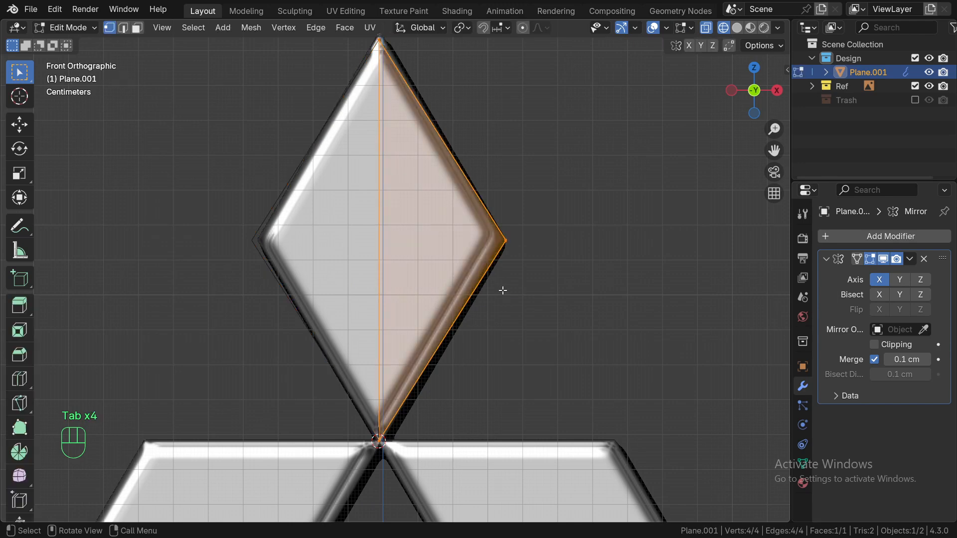
- Move the diamond's outer corner about 0.1 cm inward along X to fit the reference and check the mirrored outline
scroll(395, 271, "up", 3)
key("alt+a")
left_click(589, 219)
key("g")
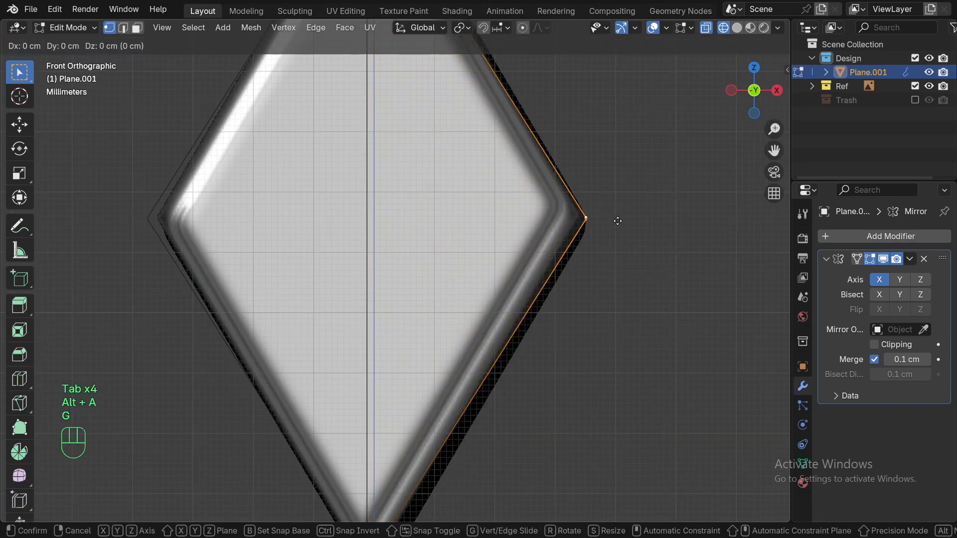
key("x")
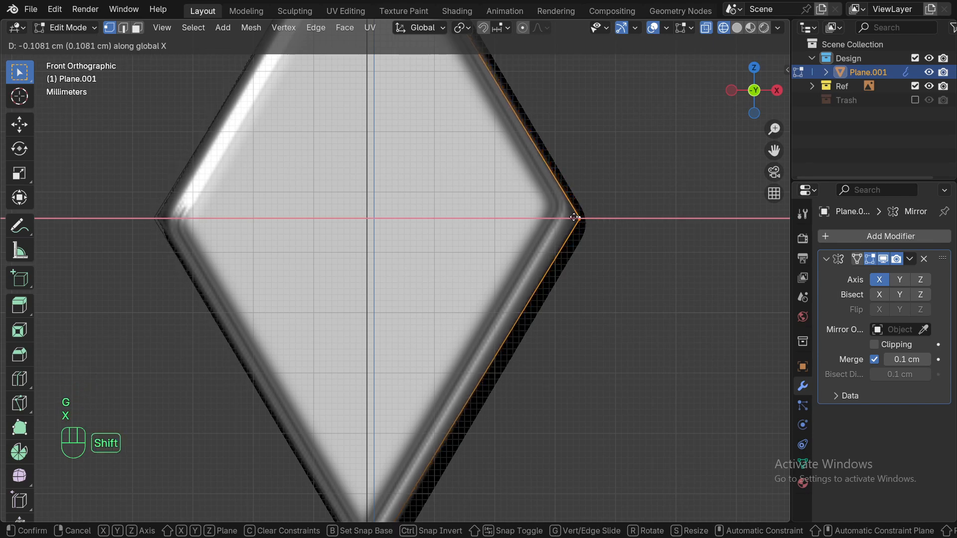
left_click(566, 217)
scroll(564, 278, "down", 5)
key("Tab")
key("Tab")
key("s")
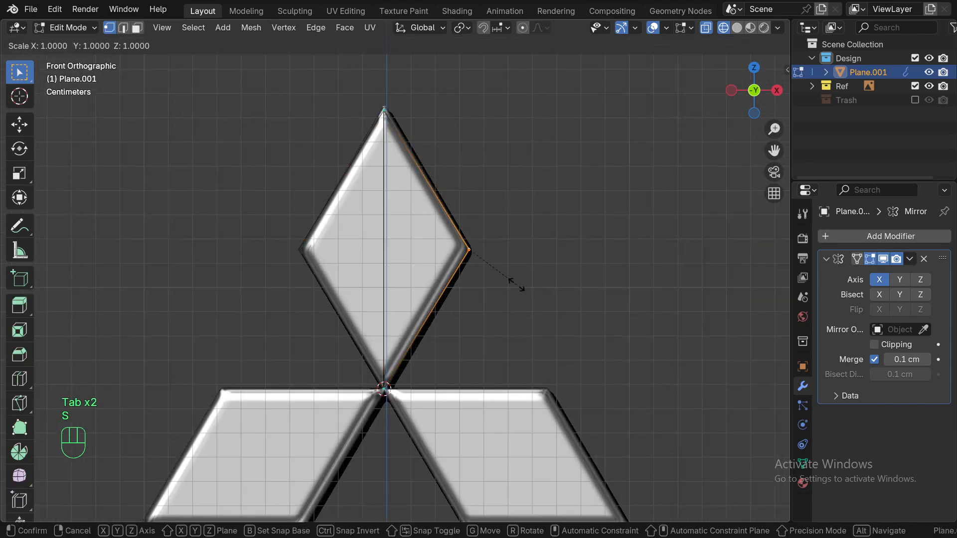
key("x")
key("Tab")
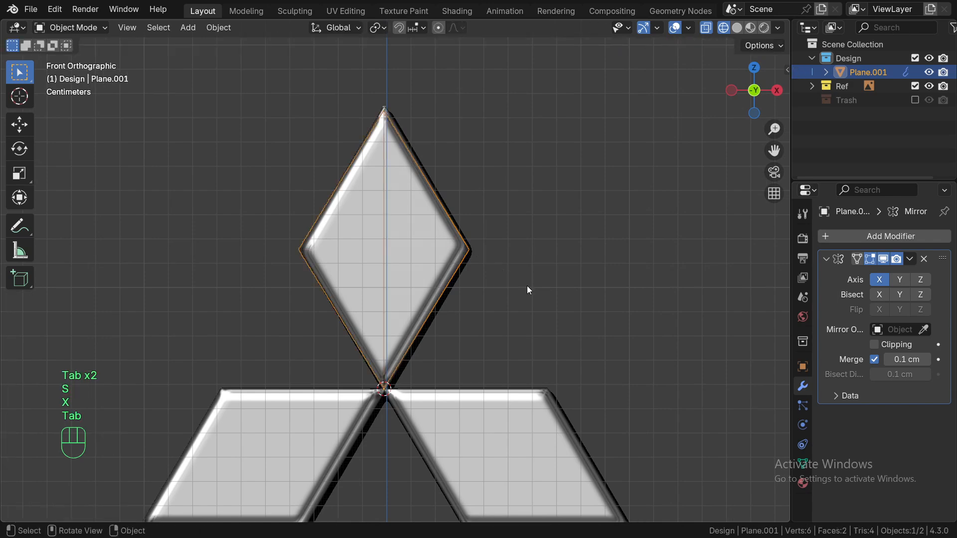
- In solid display and top view, extrude the whole half-diamond face by -0.5 cm
key("Tab")
key("z")
left_click_drag(534, 292, 414, 318, "alt")
key("KP_7")
scroll(502, 297, "up", 5)
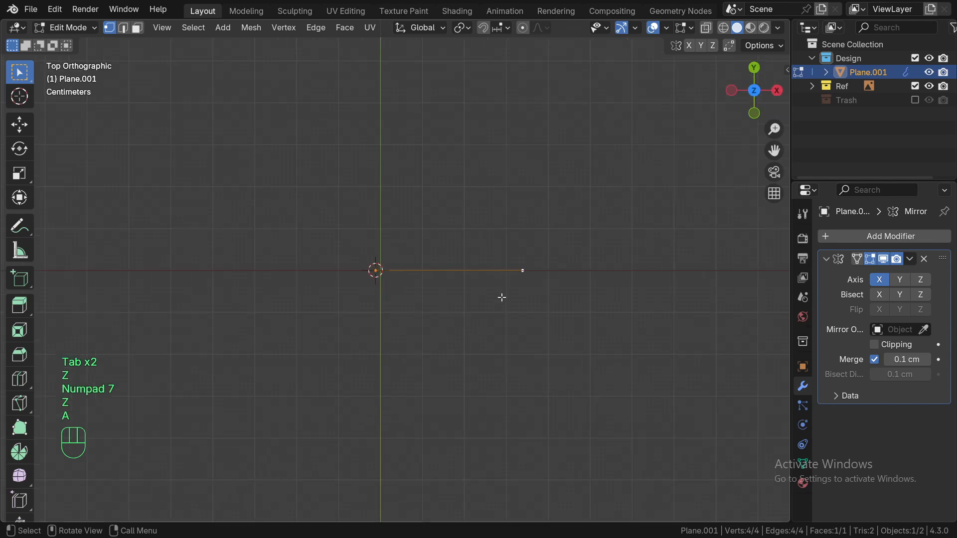
key("a")
key("e")
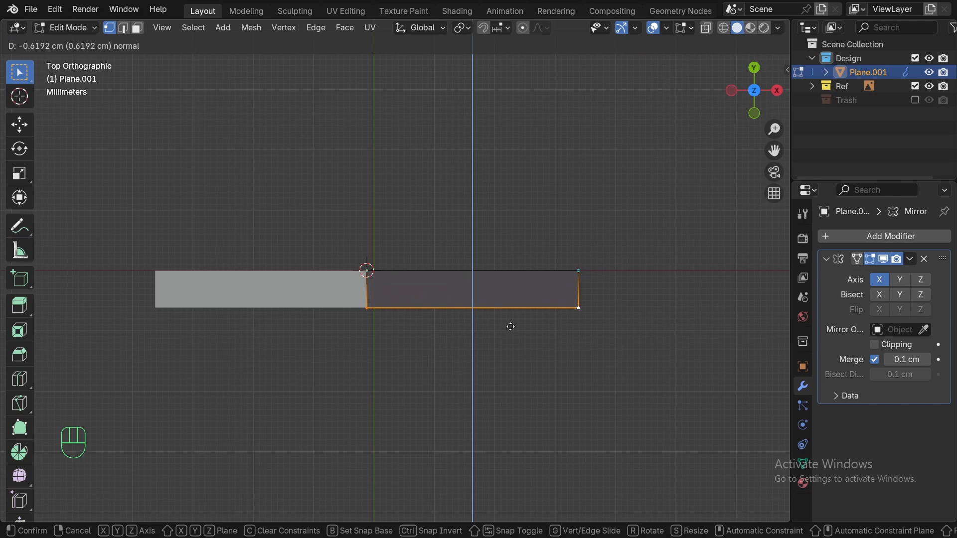
type("-.5")
left_click(555, 324)
middle_click_drag(556, 325, 491, 217, "alt")
key("Tab")
key("Tab")
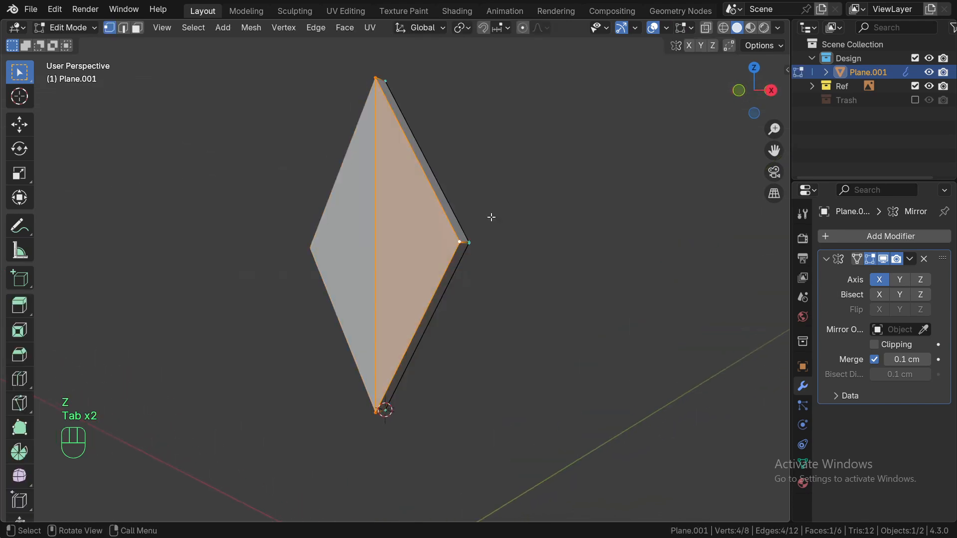
- Move the extruded front face another -0.5 cm along Y in top view and check the diamond's dimensions in Object Mode
key("KP_3")
key("KP_7")
key("z")
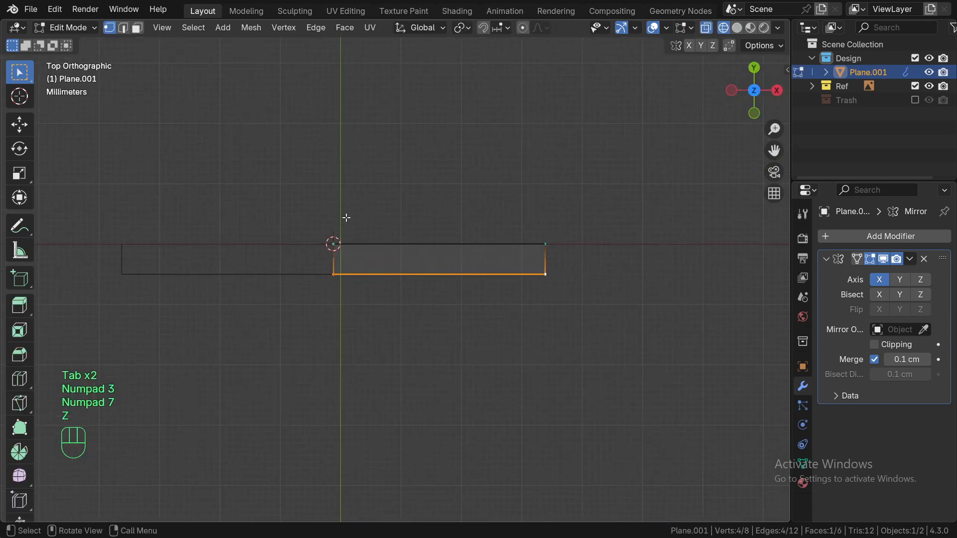
scroll(347, 218, "up", 2)
key("g")
type("y")
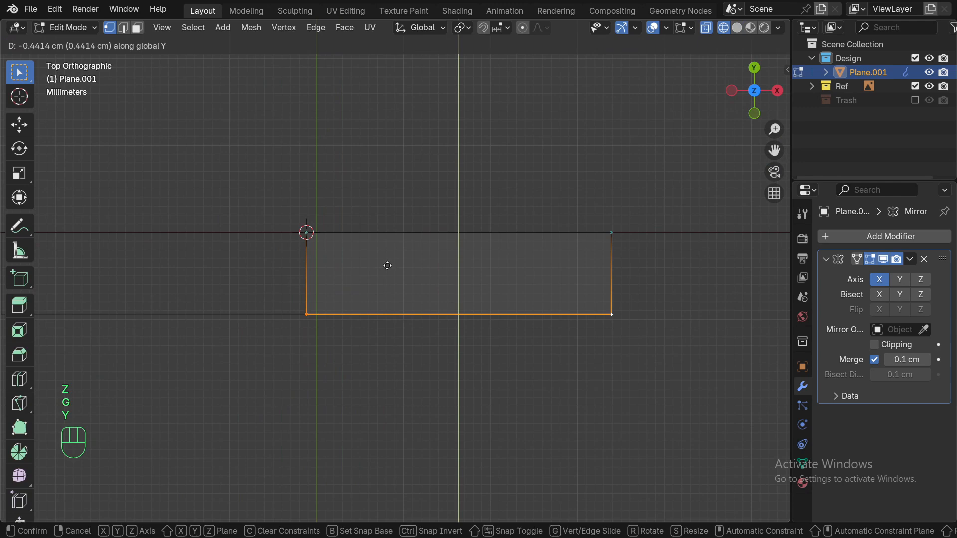
type("-.5")
left_click(389, 264)
key("Tab")
scroll(468, 279, "down", 4)
key("z")
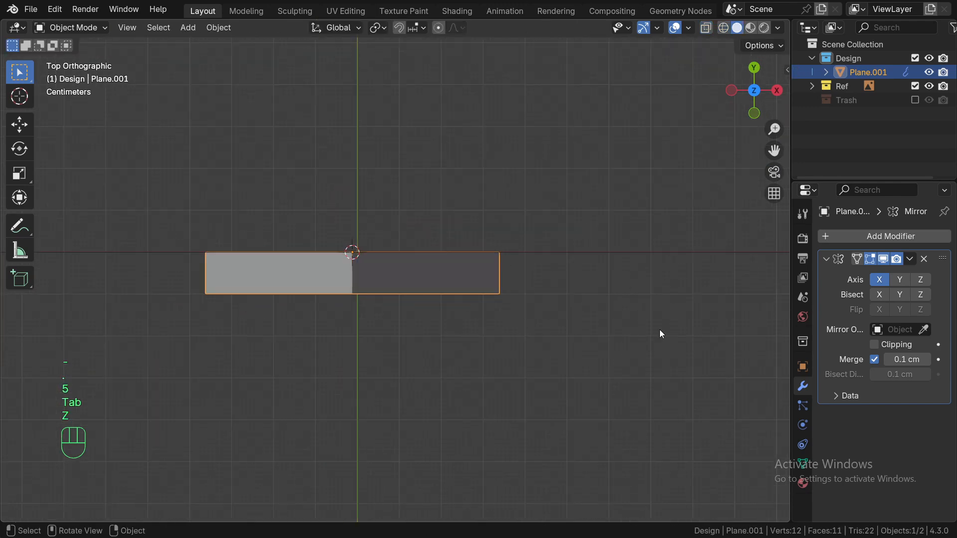
middle_click_drag(660, 330, 483, 218)
key("n")
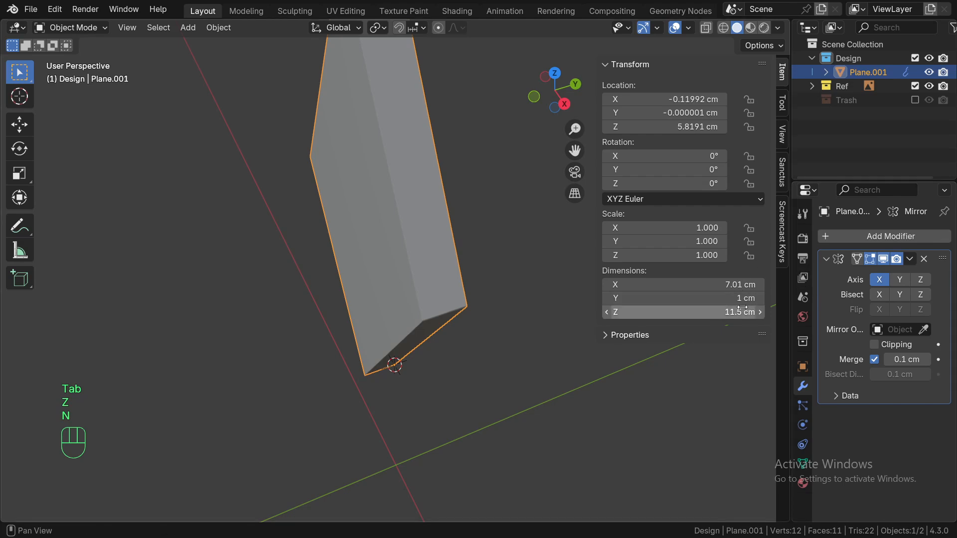
- Compare the extruded diamond's outline with the reference in front view, in wireframe, and inspect its depth in solid display
key("n")
key("KP_1")
key("z")
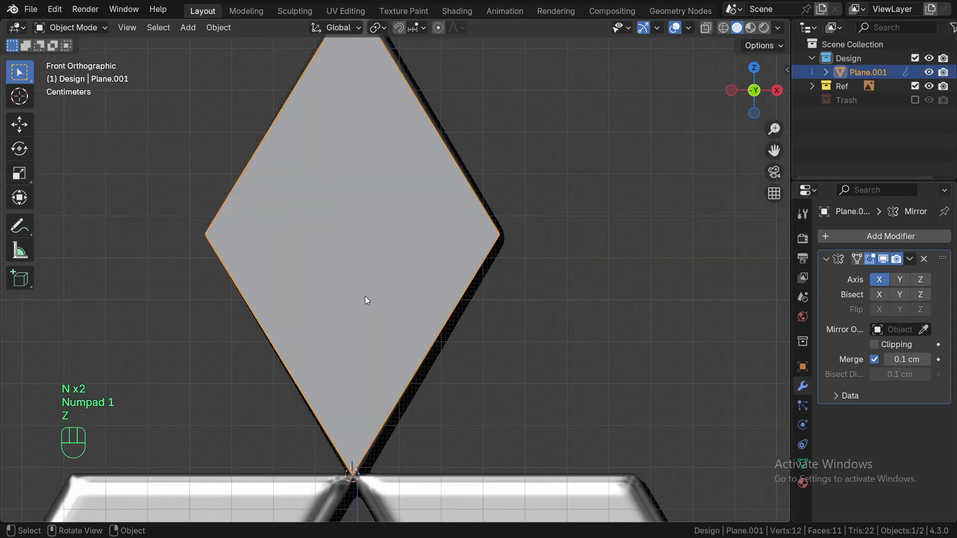
scroll(365, 300, "down", 4)
key("z")
left_click(197, 291)
scroll(363, 286, "up", 4)
key("Tab")
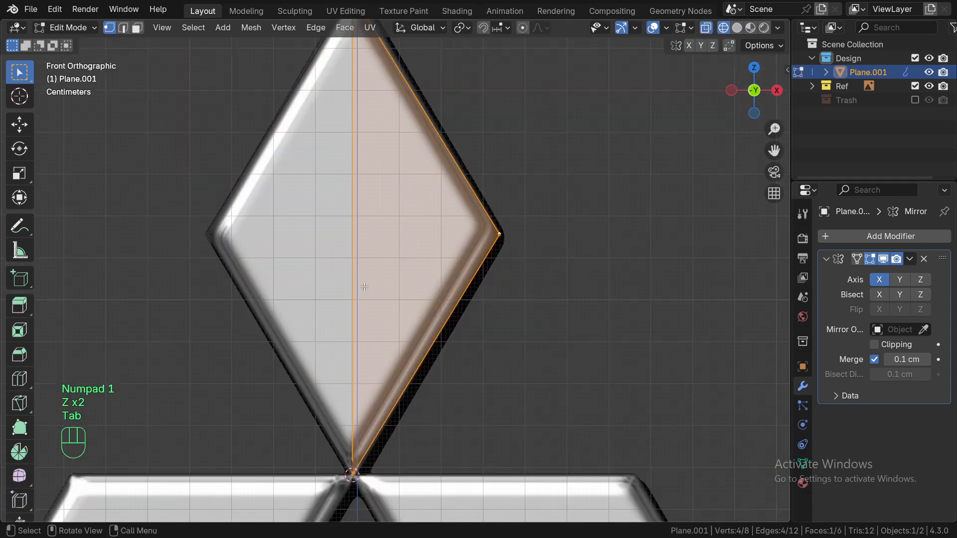
key("z")
left_click(527, 289)
middle_click_drag(528, 289, 494, 256)
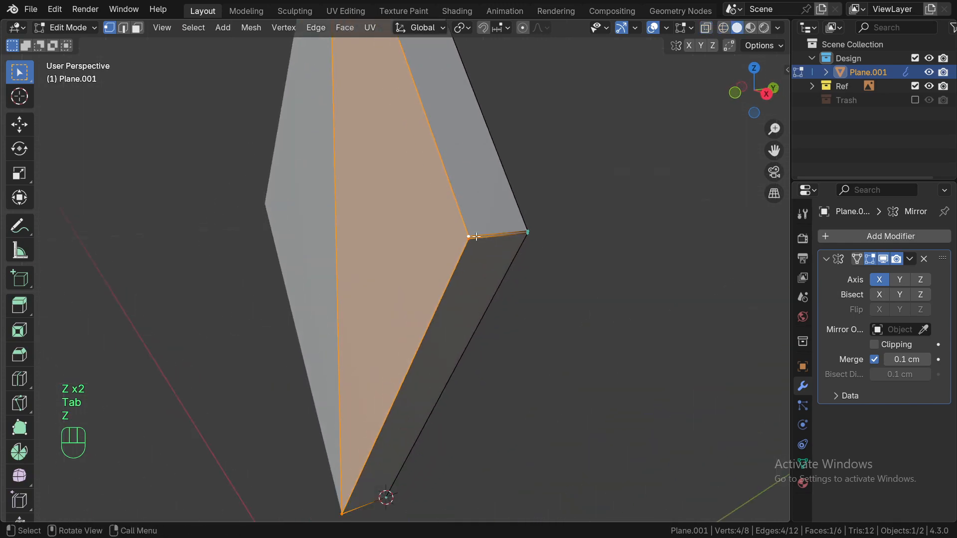
- Turn off the Mirror modifier's viewport display and delete the inner face along the half diamond's centre seam
key("2")
left_click(462, 213)
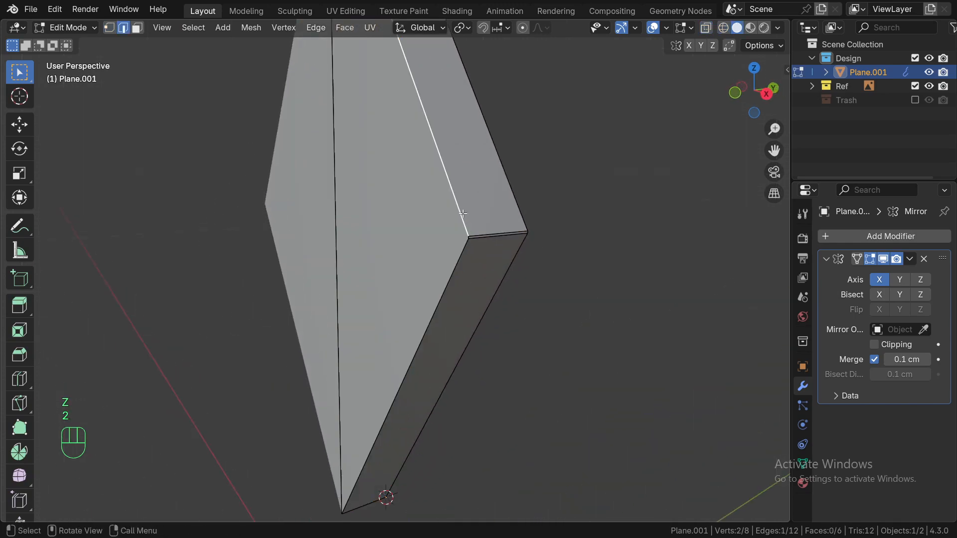
left_click(886, 258)
middle_click_drag(342, 251, 526, 241, "alt")
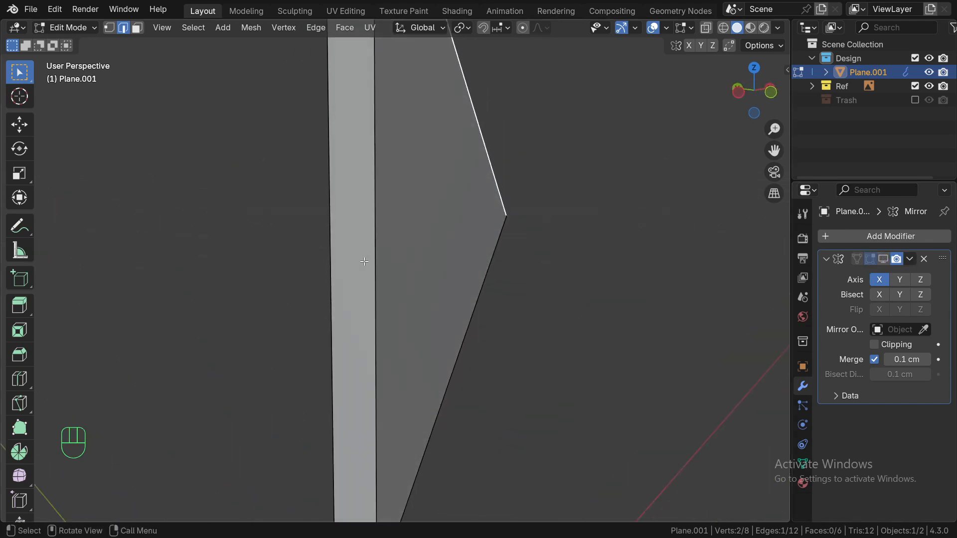
left_click(352, 279)
key("x")
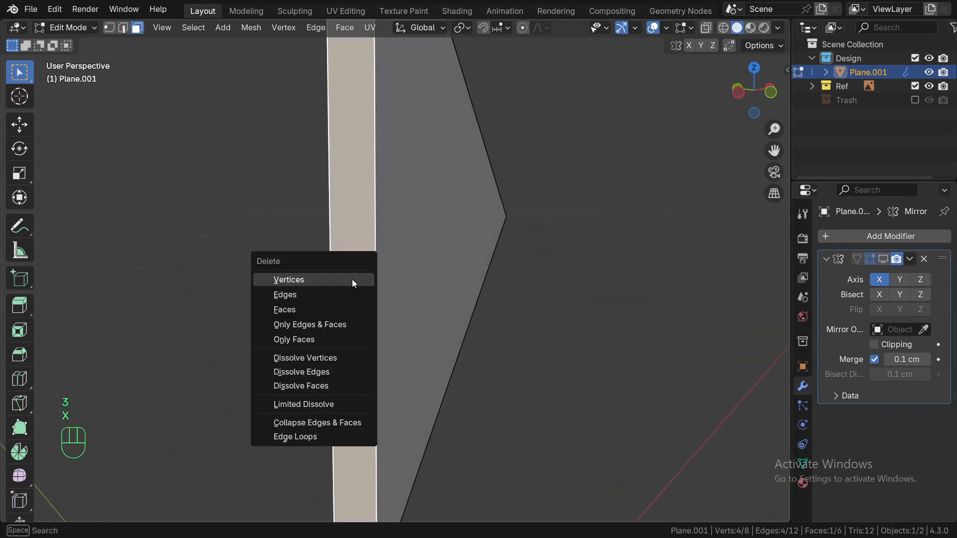
left_click(329, 310)
- Examine the open side of the half diamond in Edit Mode and Object Mode
key("Tab")
scroll(350, 337, "down", 5)
key("Tab")
scroll(390, 312, "up", 3)
key("1")
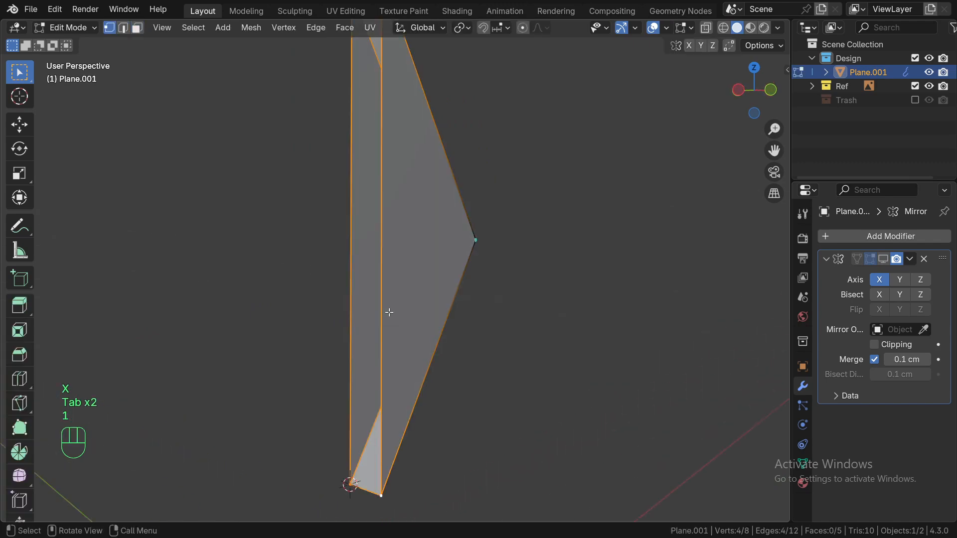
key("Tab")
scroll(499, 256, "down", 4)
middle_click_drag(499, 257, 414, 284, "alt")
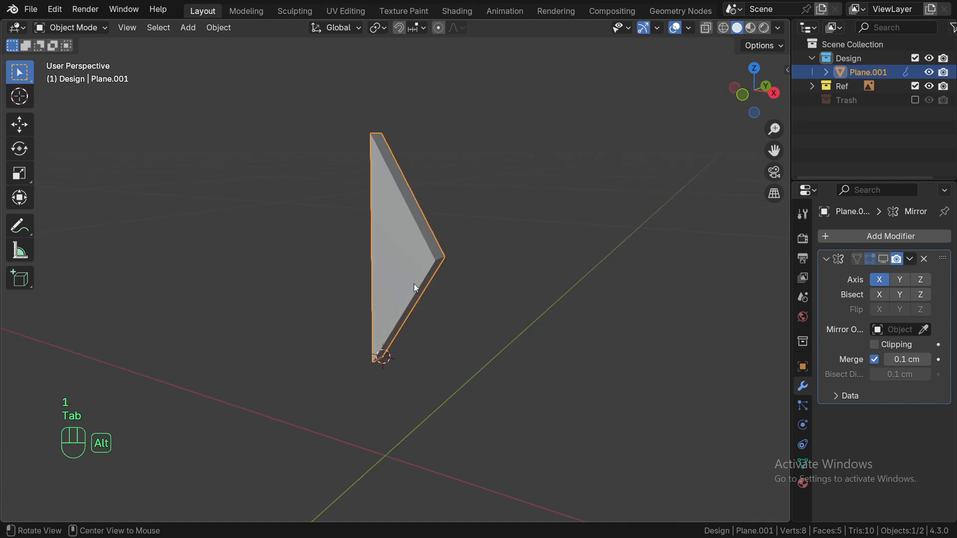
- Turn the Mirror modifier's viewport display back on and apply it using Visual Geometry to Mesh
left_click(884, 259)
key("ctrl+a")
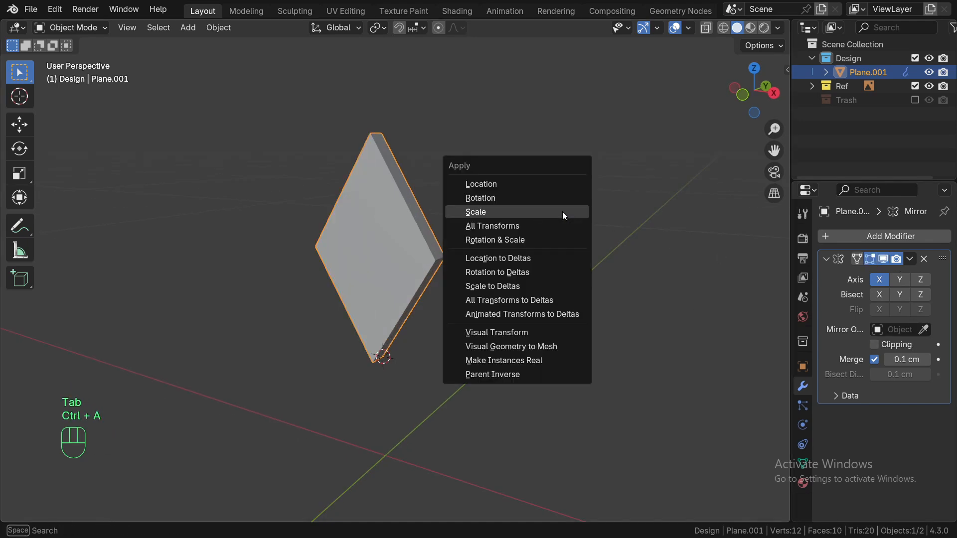
left_click(529, 347)
- In Edit Mode, select the four long outline edges of the diamond's front face
key("Tab")
middle_click_drag(432, 295, 417, 221, "alt")
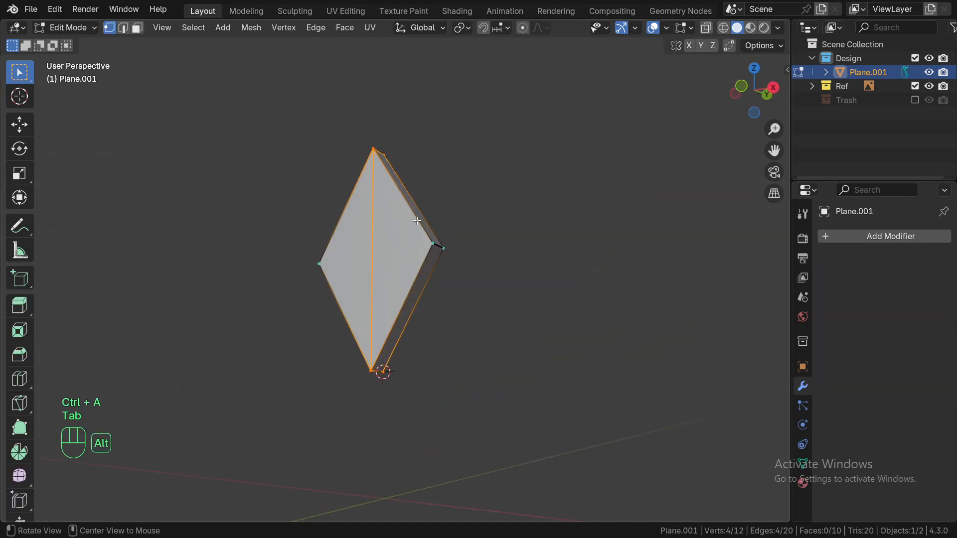
scroll(438, 265, "up", 3)
key("2")
left_click(465, 191)
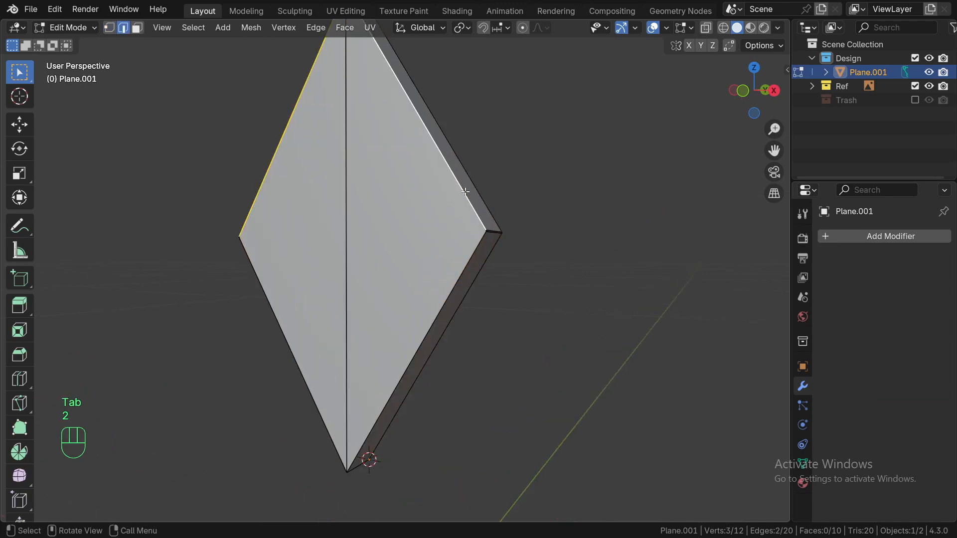
double_click(440, 306, "shift")
- Add the tiny front edges at both side corners of the diamond to the edge selection, closing the outline
mouse_move(440, 306)
left_mouse_down("alt")
mouse_move(449, 273)
mouse_move(489, 246)
mouse_move(435, 306)
left_mouse_up("alt")
scroll(489, 246, "up", 2)
scroll(435, 306, "up", 1)
scroll(462, 273, "up", 1)
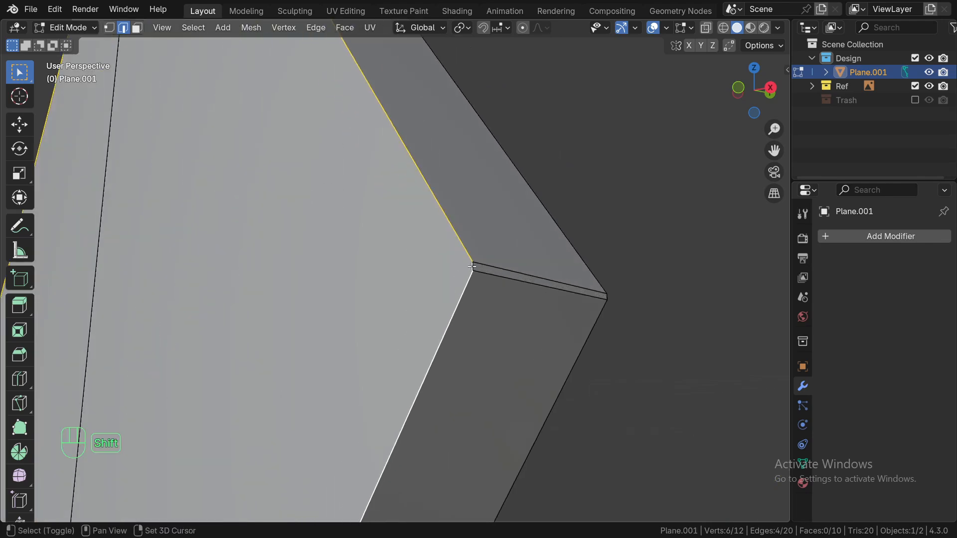
left_click(472, 266, "shift")
scroll(443, 277, "down", 2)
middle_click_drag(140, 239, 331, 286, "shift")
middle_click_drag(276, 299, 432, 382)
left_click(436, 414, "shift")
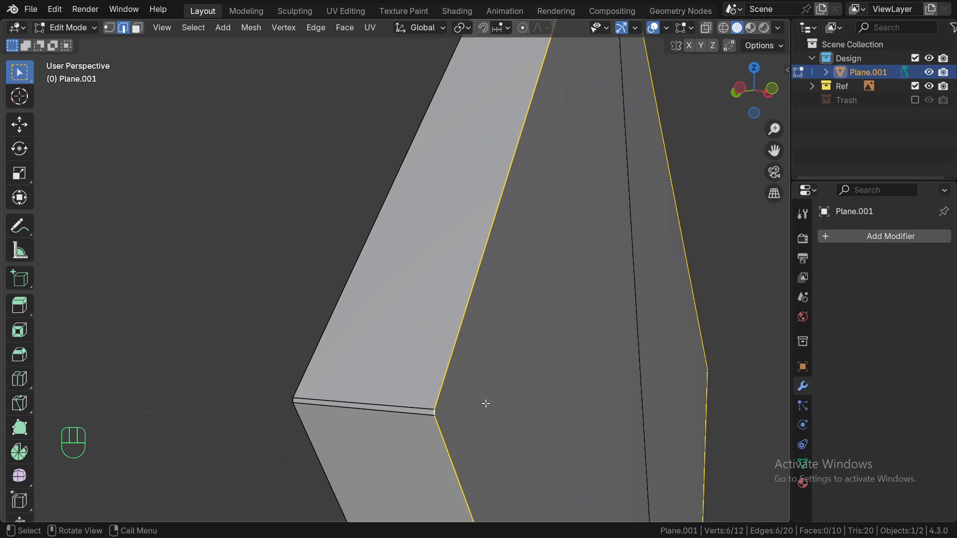
- Bevel the selected front outline with 4 segments and clamping at an offset of about 0.2 cm, and check it in Object Mode
middle_click_drag(487, 402, 440, 325)
key("ctrl+b")
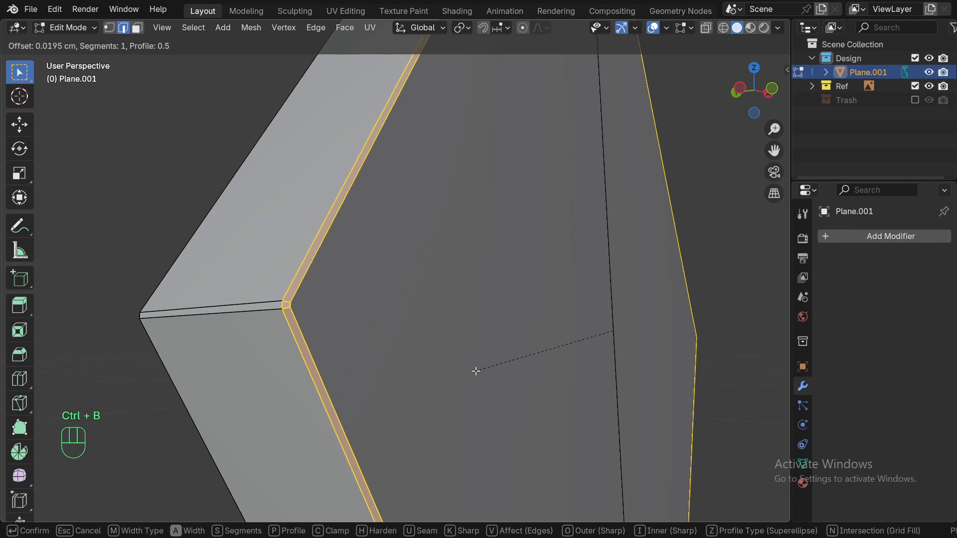
scroll(476, 374, "up", 1)
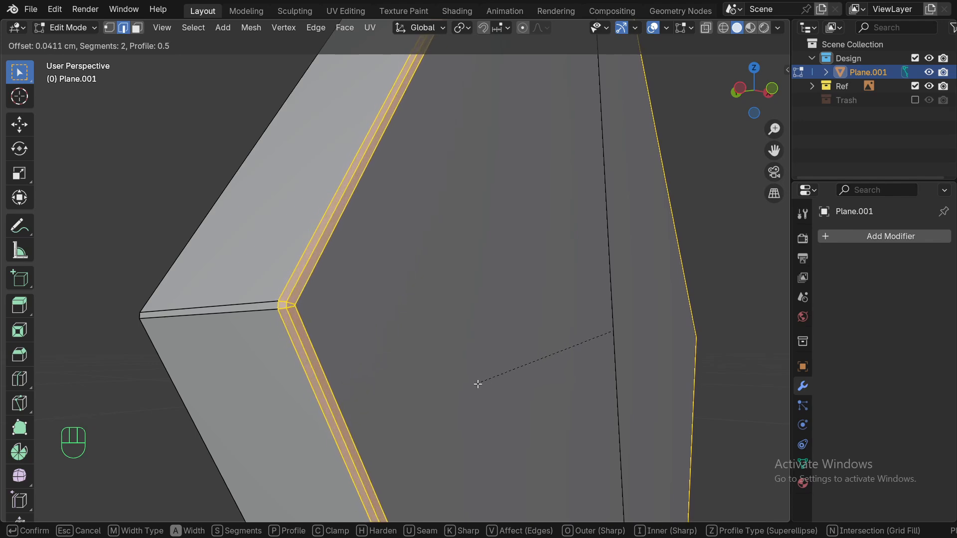
key("c")
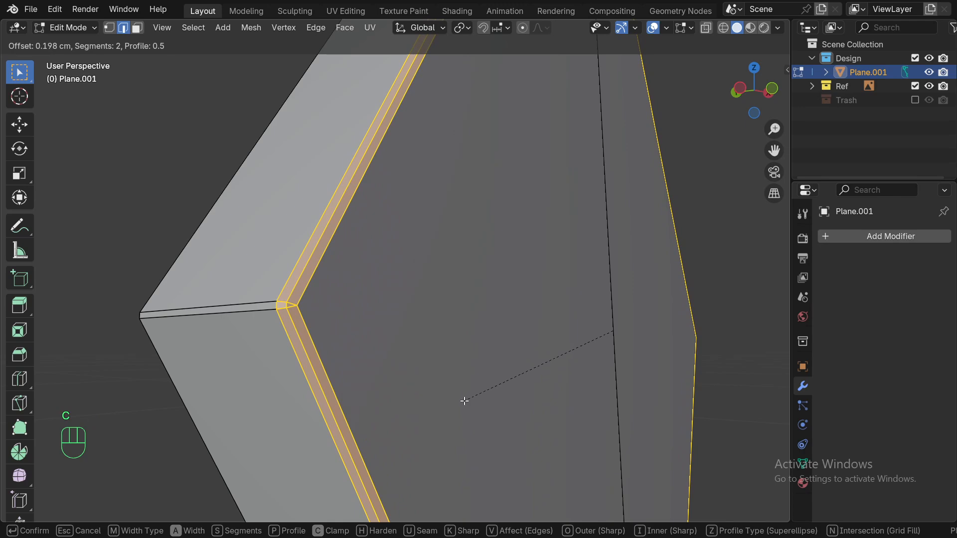
scroll(464, 401, "up", 2)
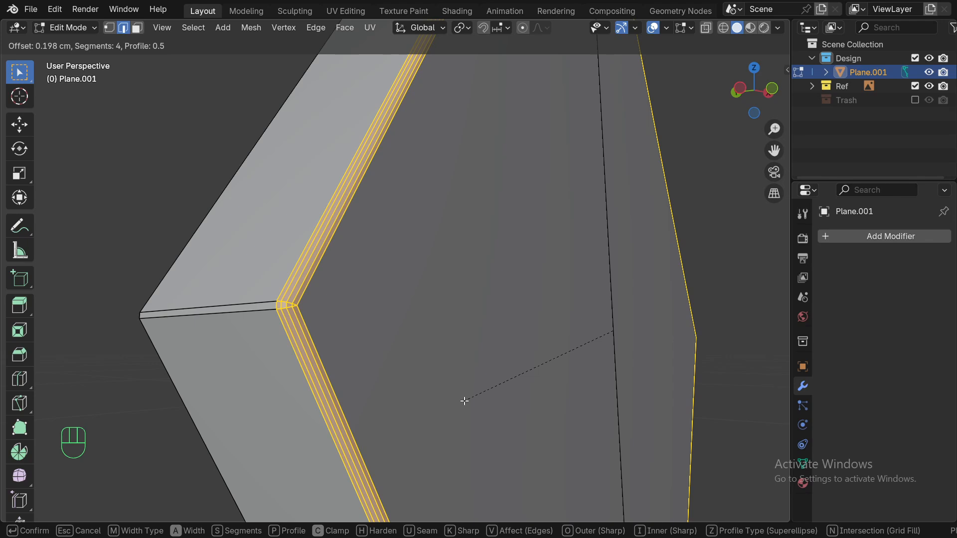
left_click(464, 402)
key("Tab")
scroll(466, 334, "down", 5)
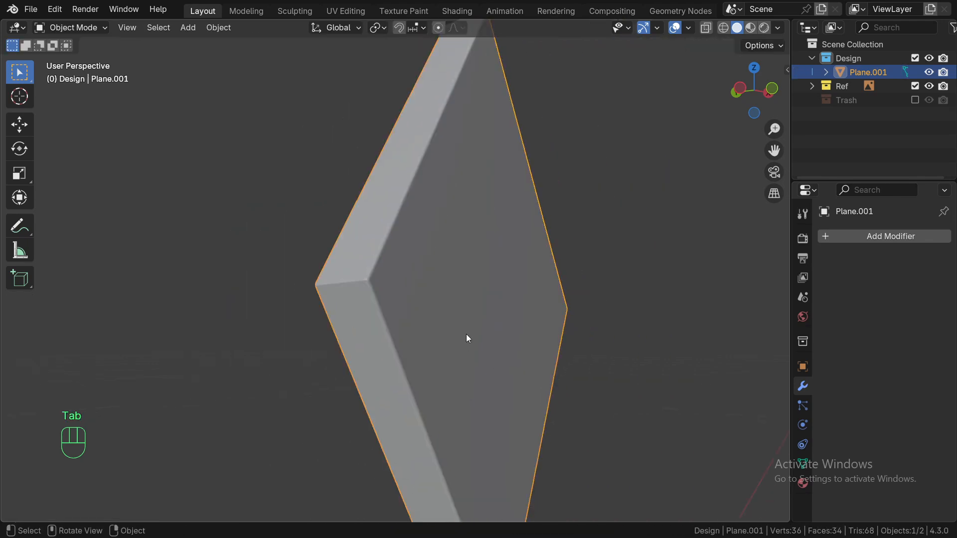
middle_click_drag(465, 334, 375, 383, "alt")
- Scale the selected bevel edges along the Y axis and check the diamond's rounded rim in Object Mode
key("Tab")
scroll(498, 379, "up", 5)
left_click_drag(606, 376, 540, 295, "alt")
left_click_drag(539, 259, 548, 307, "alt+shift")
key("s")
key("y")
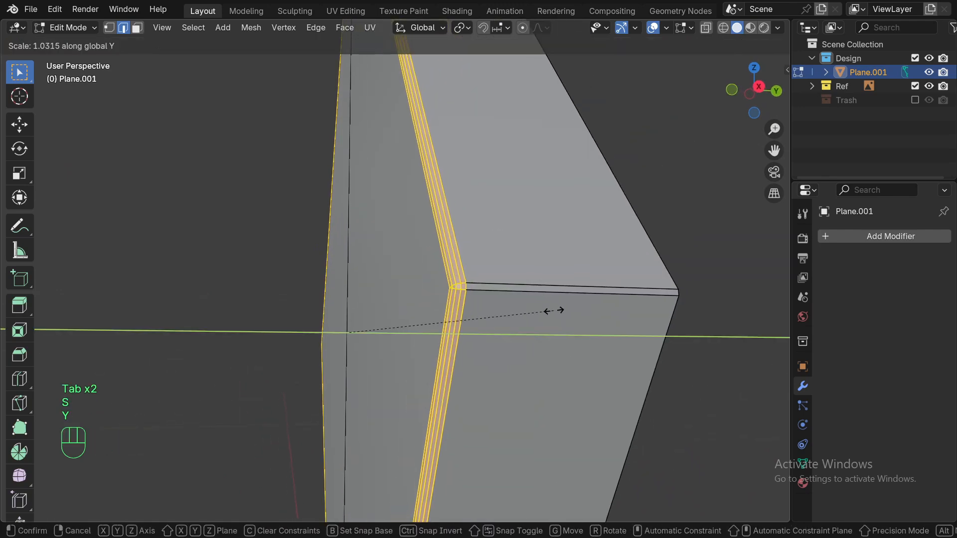
left_click(93, 394)
key("Tab")
scroll(261, 343, "down", 4)
mouse_move(260, 343)
left_mouse_down("alt")
mouse_move(409, 357)
mouse_move(359, 344)
mouse_move(386, 327)
left_mouse_up("alt")
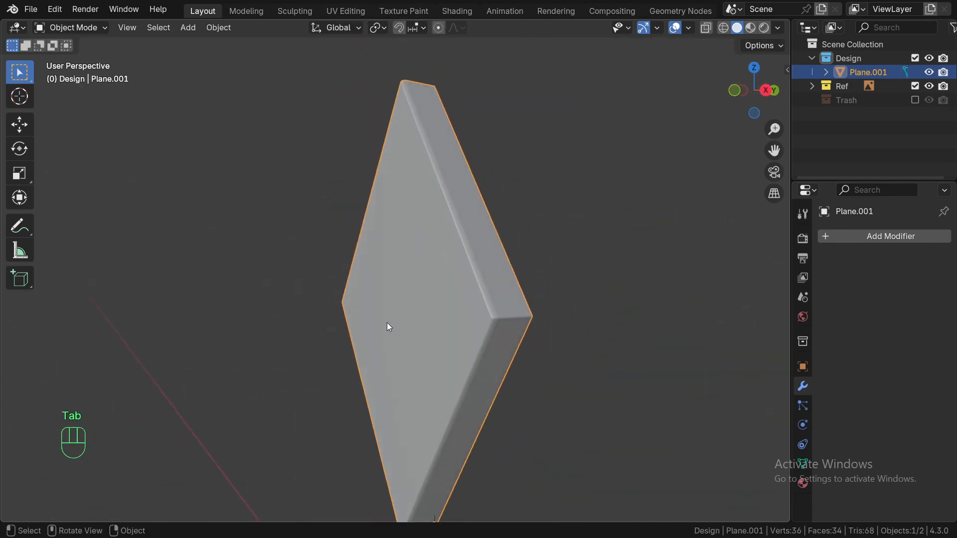
- Compare the bevelled diamond with the reference in front view, using wireframe and solid display
key("KP_1")
key("z")
left_click_drag(319, 393, 277, 241, "alt+shift")
scroll(298, 293, "down", 4)
key("z")
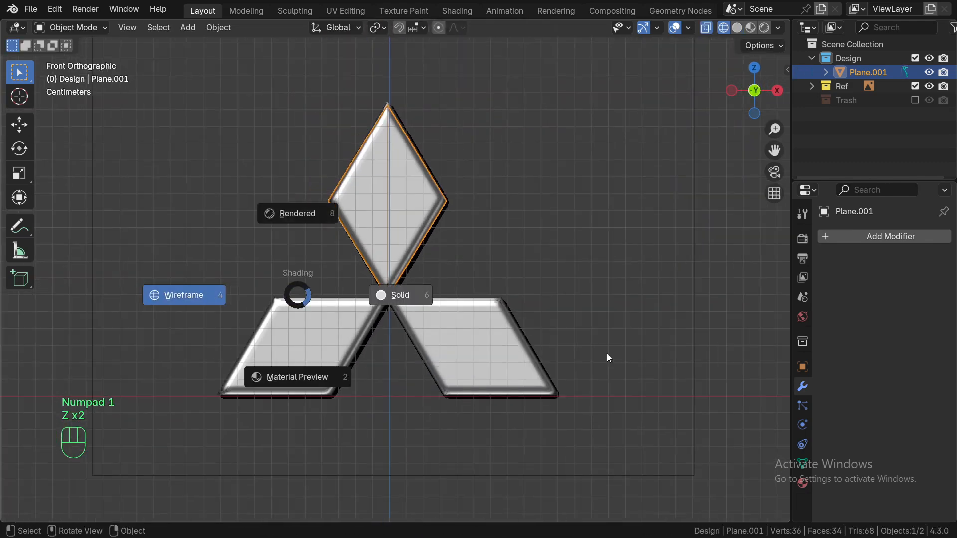
scroll(439, 302, "up", 3)
left_click_drag(437, 301, 411, 231, "alt+shift")
scroll(411, 231, "up", 2)
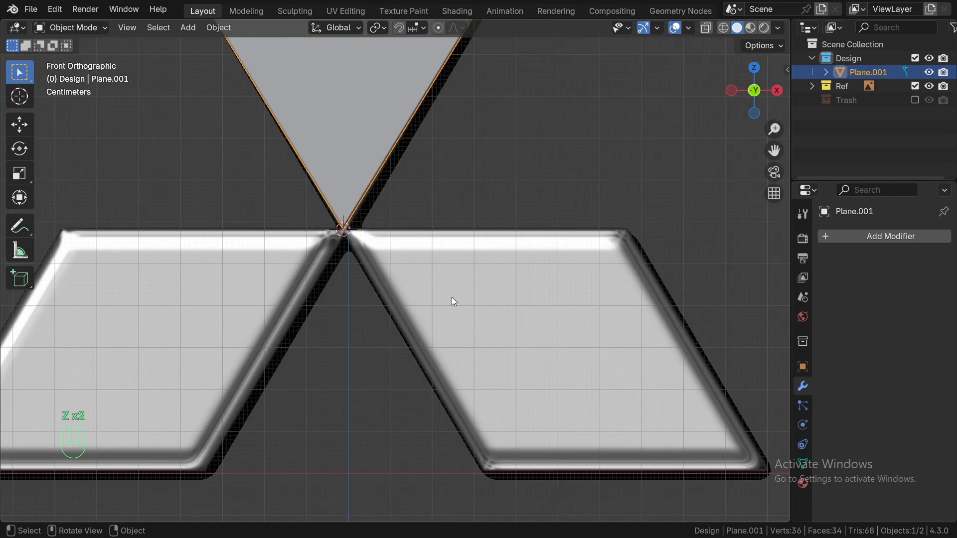
- Place the 3D cursor on the reference's lower-right parallelogram, add a plane there and rotate it 90° about X
key("shift+a")
mouse_move(494, 268)
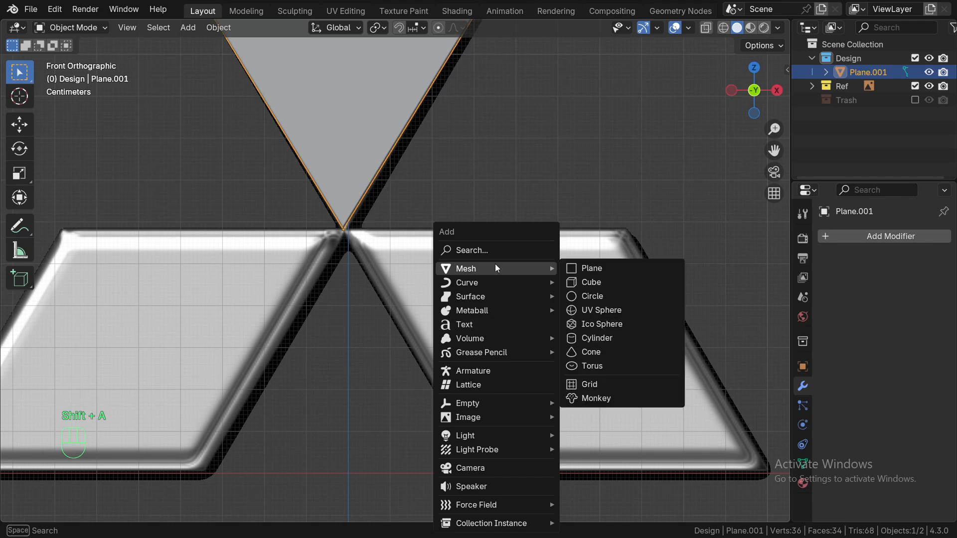
mouse_move(539, 268)
left_click(573, 269)
key("r")
key("x")
key("9")
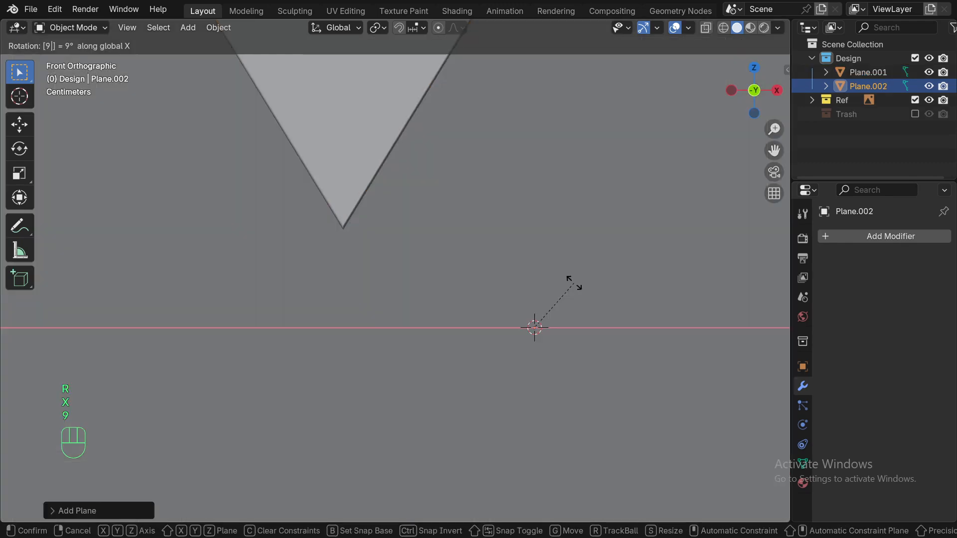
key("0")
key("Return")
- Scale the new plane down and move it so its lower-right corner meets that of the reference parallelogram
key("s")
left_click(534, 354)
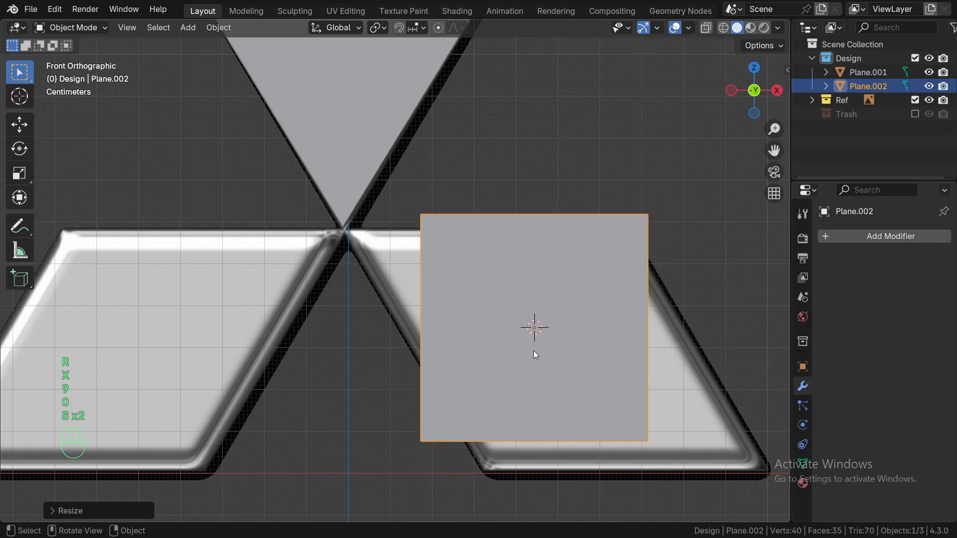
key("g")
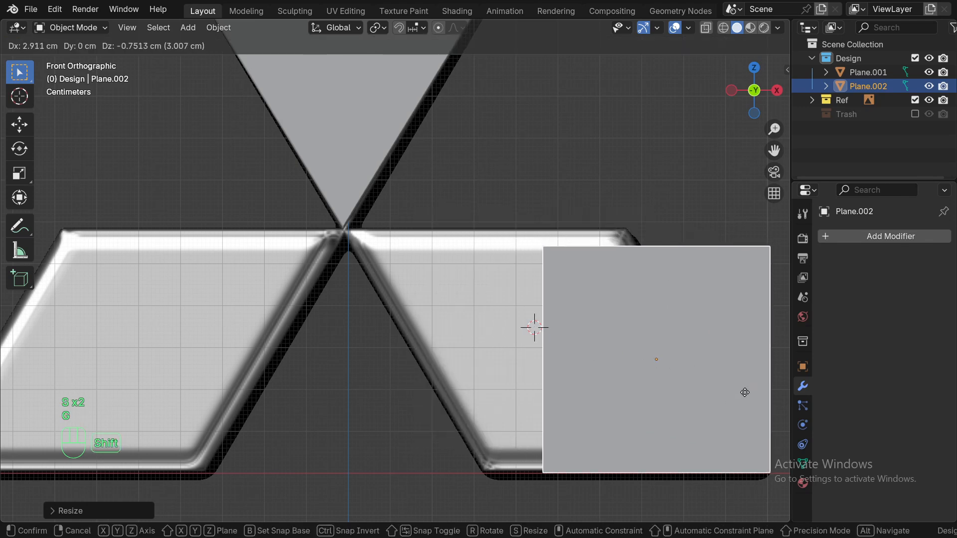
left_click(747, 382)
- Raise the plane's upper edge along Z to the reference height and shift it along X until it starts at the diamond's lower tip
key("Tab")
key("1")
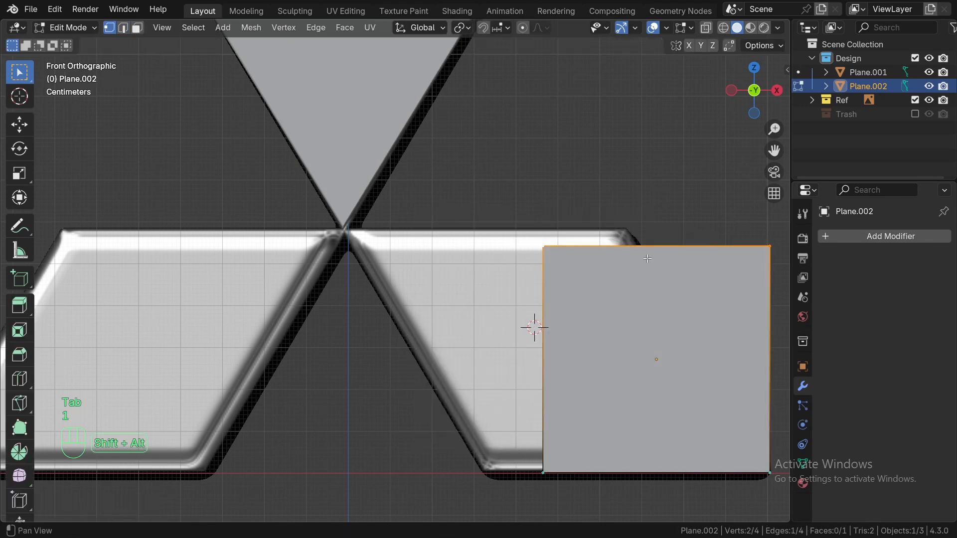
middle_click_drag(578, 267, 475, 273, "shift")
key("g")
key("z")
left_click(541, 245)
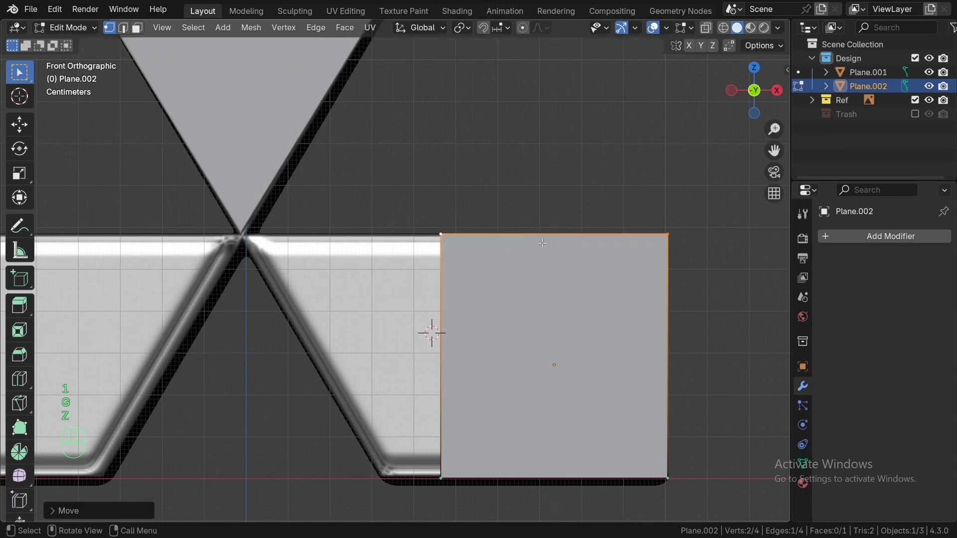
key("g")
key("x")
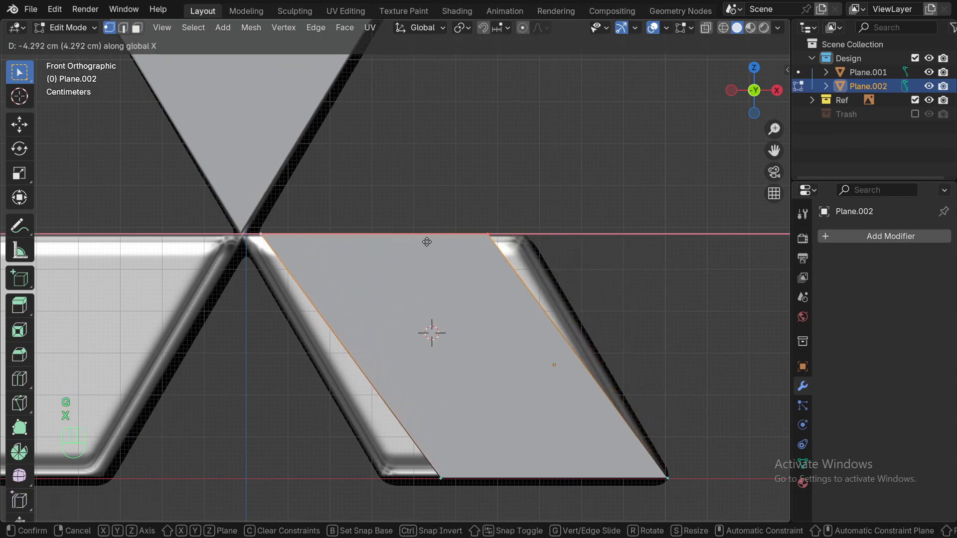
left_click(410, 239)
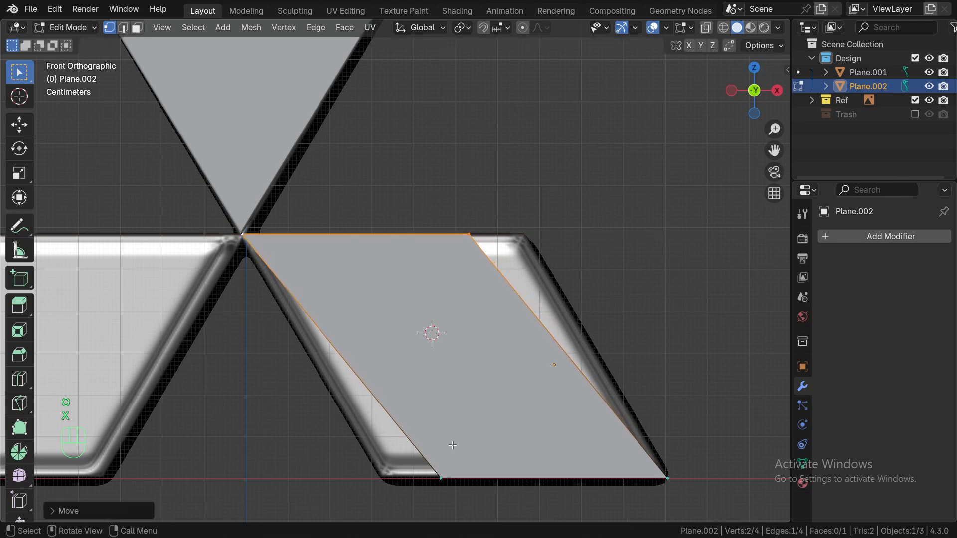
- Move the plane's lower edge along negative X until its left end meets the parallelogram's lower-left corner
left_click(436, 487)
key("g")
key("x")
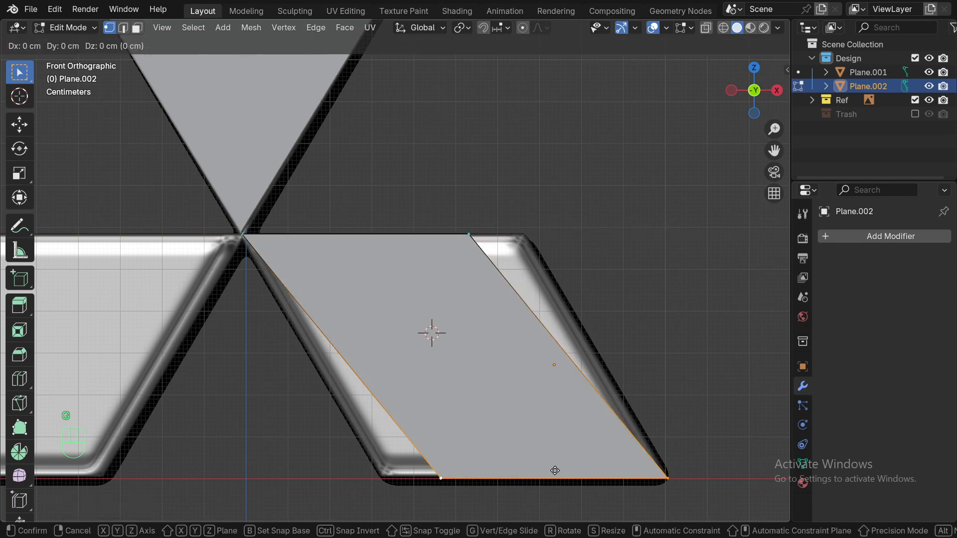
left_click(512, 456)
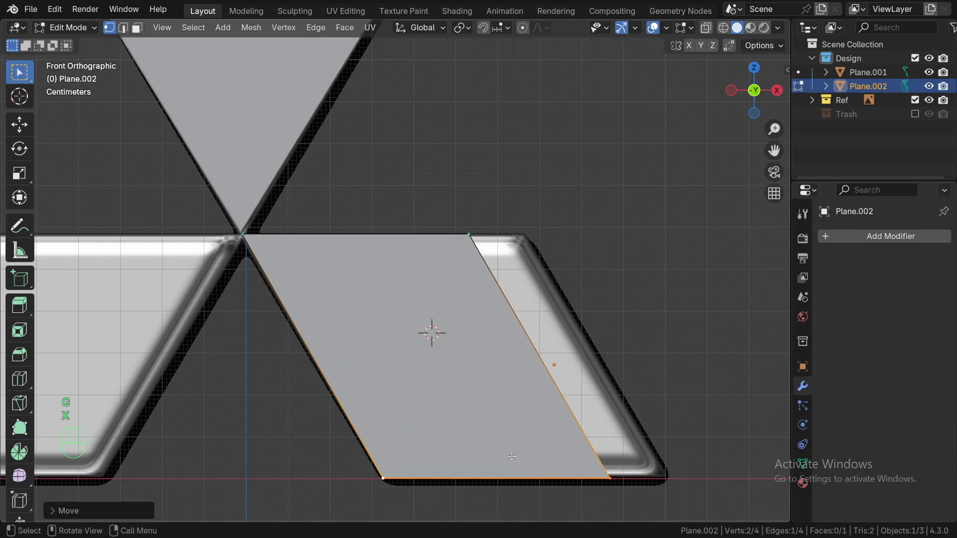
- Move the plane's right slanted edge about 1.5 cm outward along X and fine-tune it in wireframe to match the reference
left_click(504, 290)
key("g")
key("x")
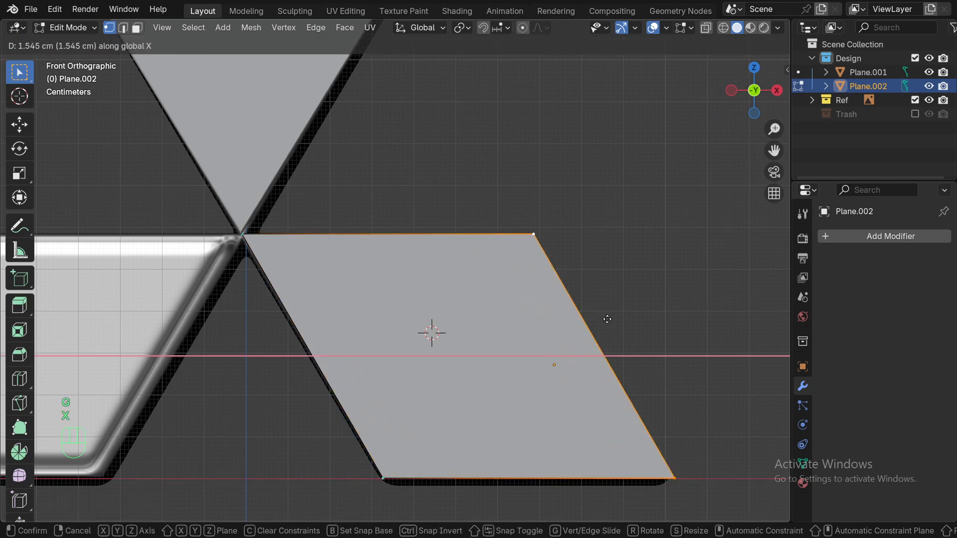
left_click(607, 319)
scroll(496, 267, "up", 8)
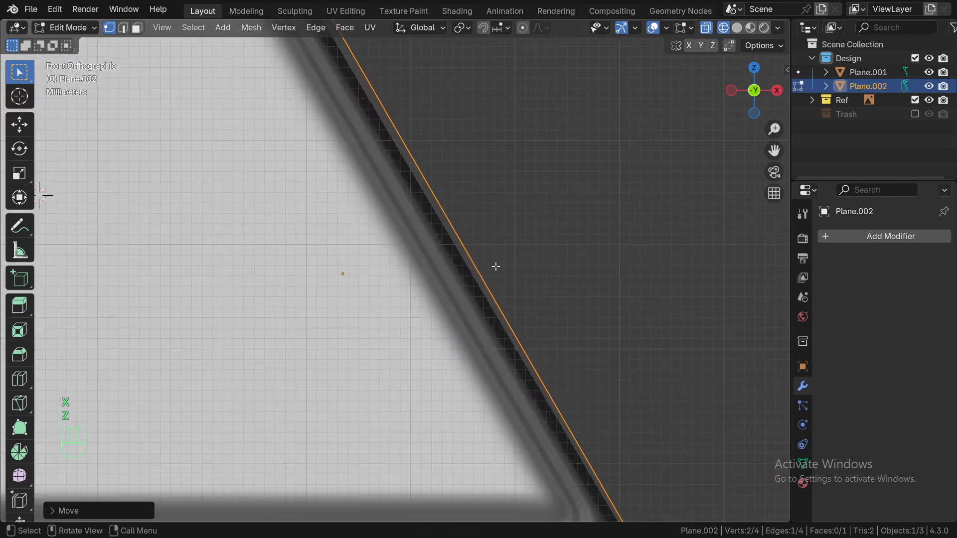
key("g")
key("x")
left_click(473, 264)
scroll(473, 264, "down", 4)
left_click_drag(477, 268, 480, 262, "alt+shift")
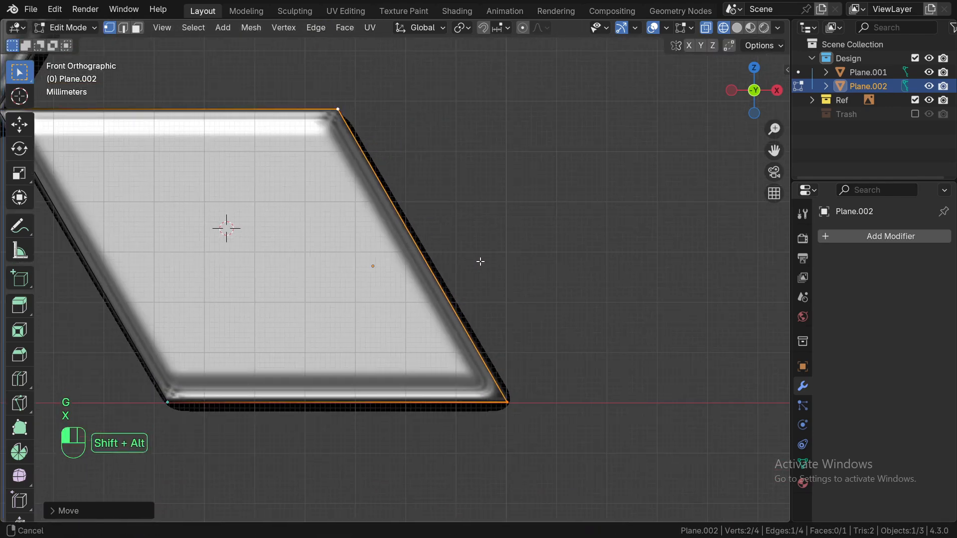
- Extrude the whole parallelogram plane by -1 cm along its normal in the side view to give it thickness
scroll(476, 256, "down", 2)
key("z")
left_click_drag(581, 269, 406, 306, "alt")
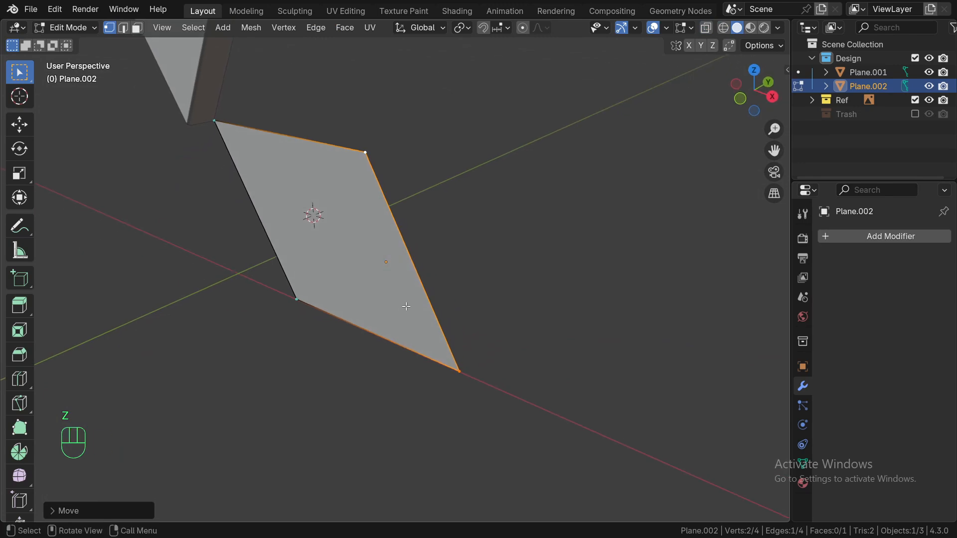
key("KP_3")
key("z")
key("a")
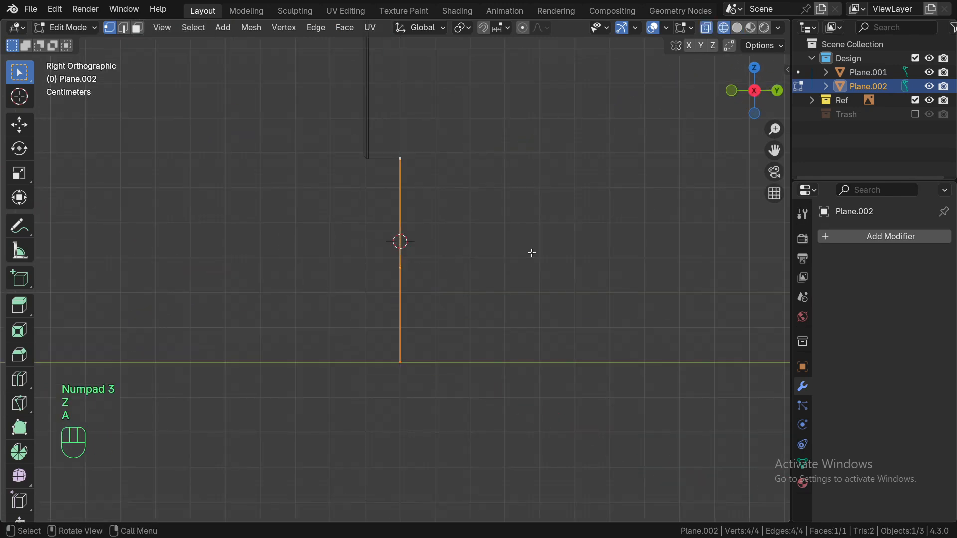
key("e")
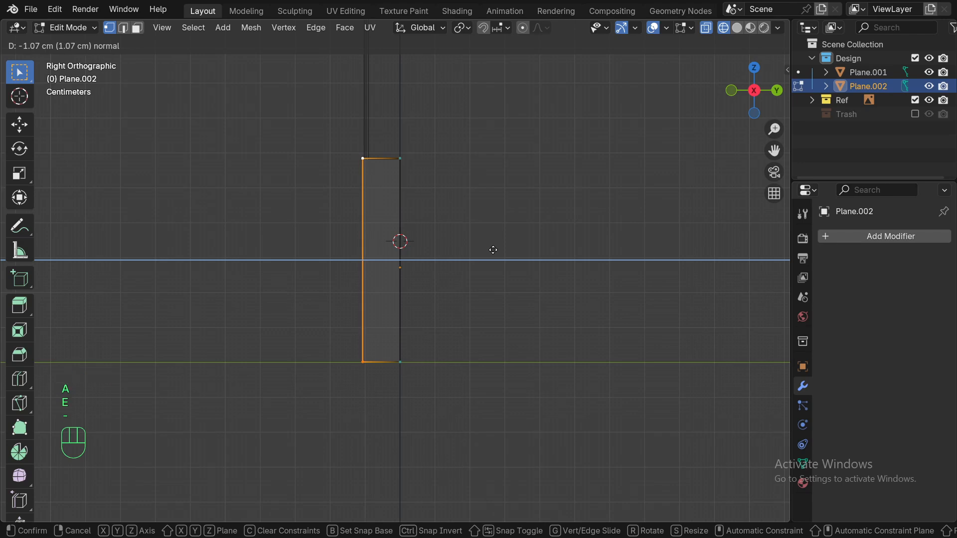
type("1")
left_click(504, 249)
key("z")
left_click_drag(411, 232, 561, 240, "alt")
key("Tab")
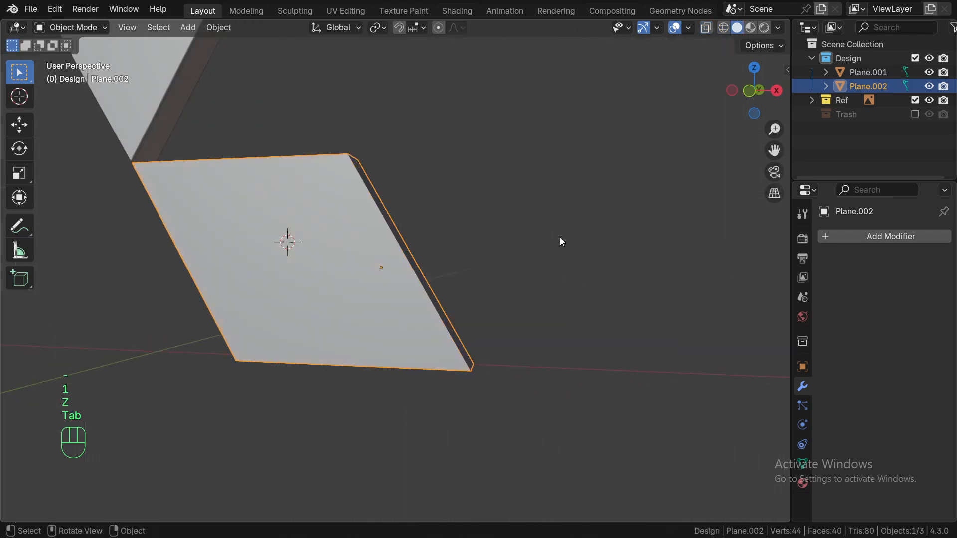
- Add a Bevel modifier to the extruded parallelogram and set its limit method to Weight
left_click(892, 238)
left_click(722, 252)
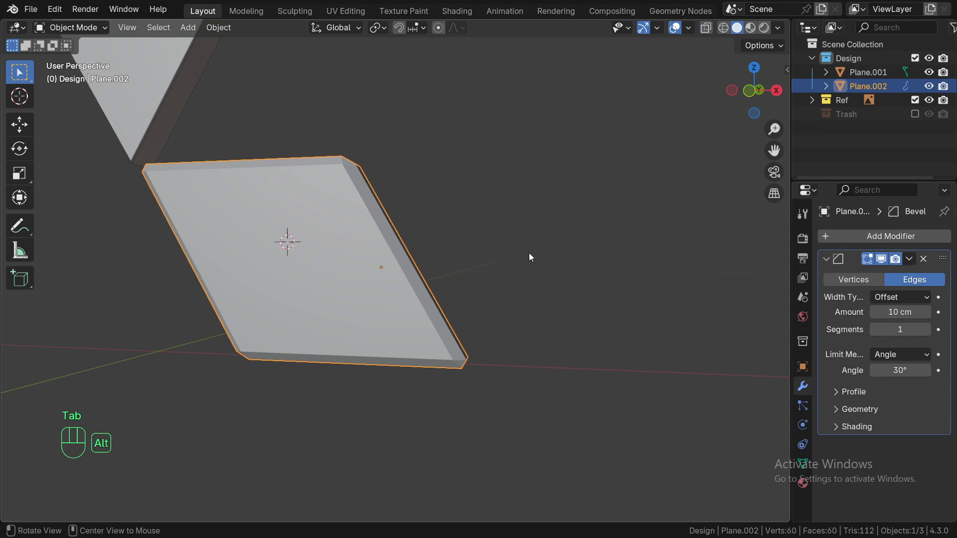
left_click_drag(530, 257, 448, 286, "alt")
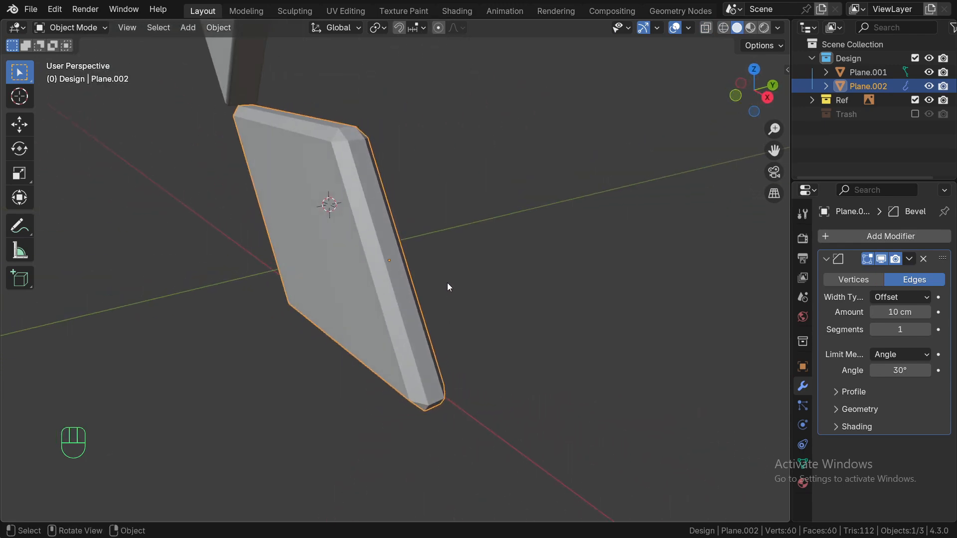
key("Tab")
left_click(896, 301)
left_click(900, 357)
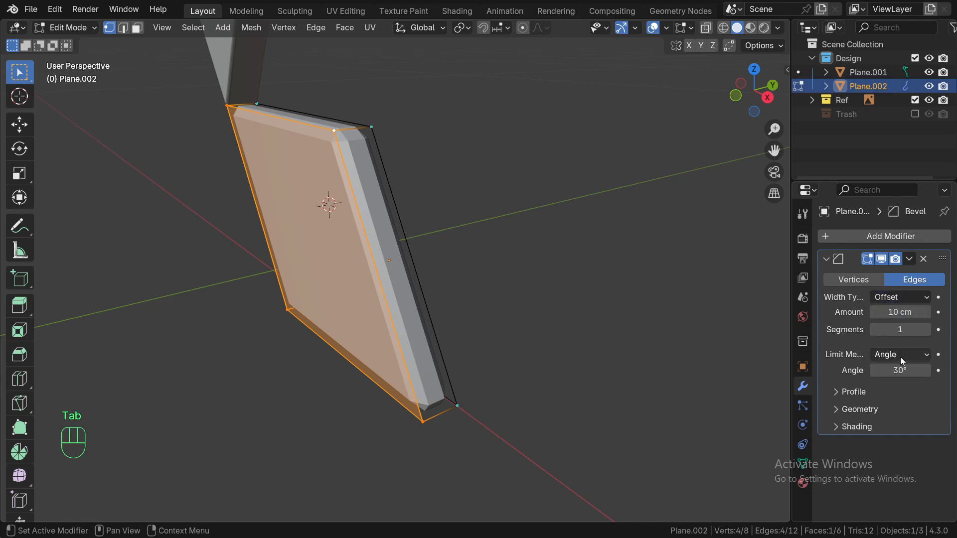
left_click(900, 357)
left_click(878, 397)
- Set the mean bevel weight of the parallelogram's front-face edges to 1.00
key("2")
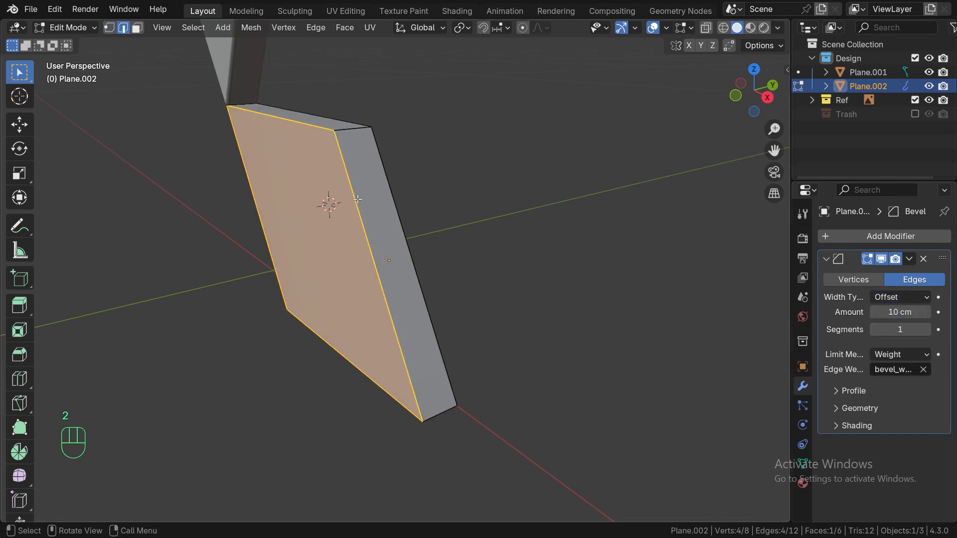
key("n")
left_click_drag(604, 218, 748, 218)
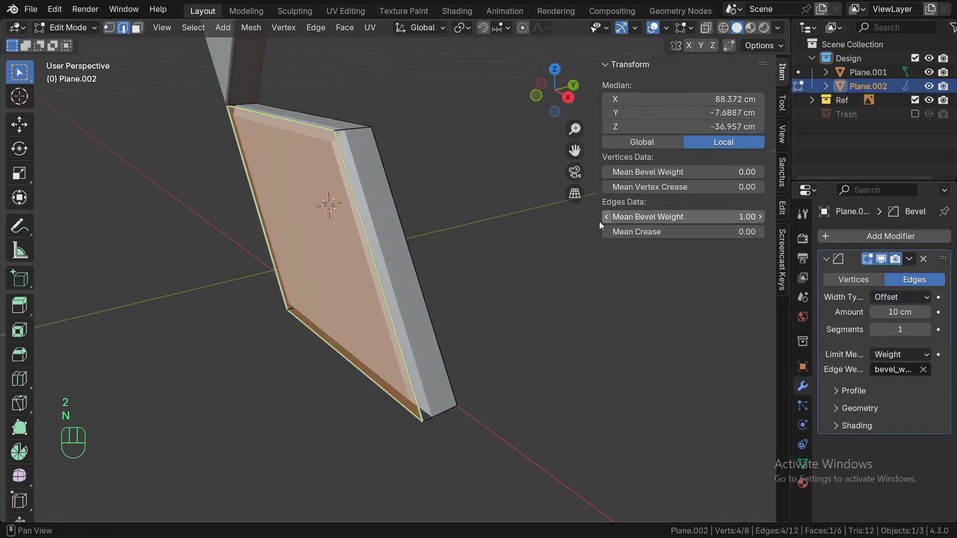
- Set the parallelogram's bevel to 5 segments with an amount of 1 cm
key("Tab")
left_click(927, 329)
left_click(927, 330)
left_click(927, 330)
left_click(927, 330)
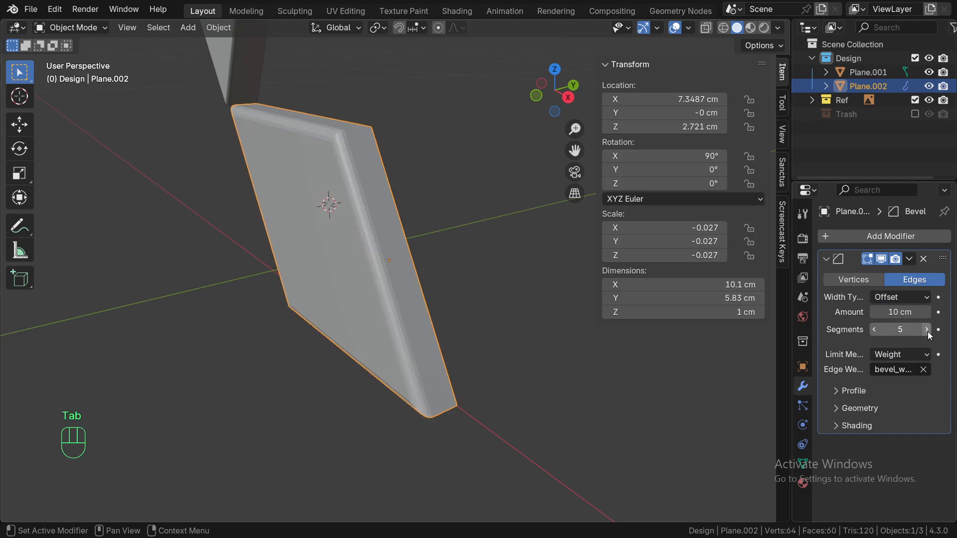
left_click(900, 312)
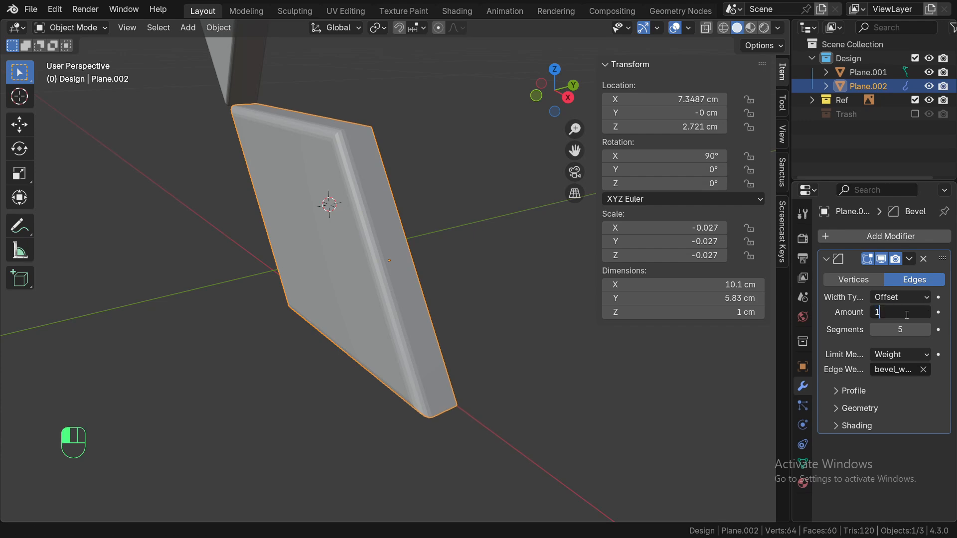
key("Return")
- Apply the parallelogram's scale, try a bevel amount of 0.3 cm and settle on 0.4 cm
key("ctrl+a")
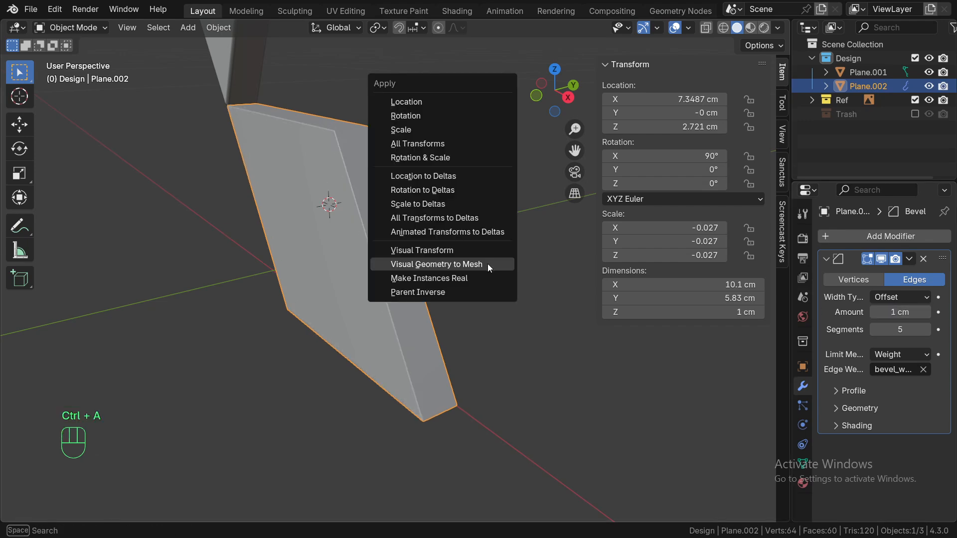
left_click(417, 127)
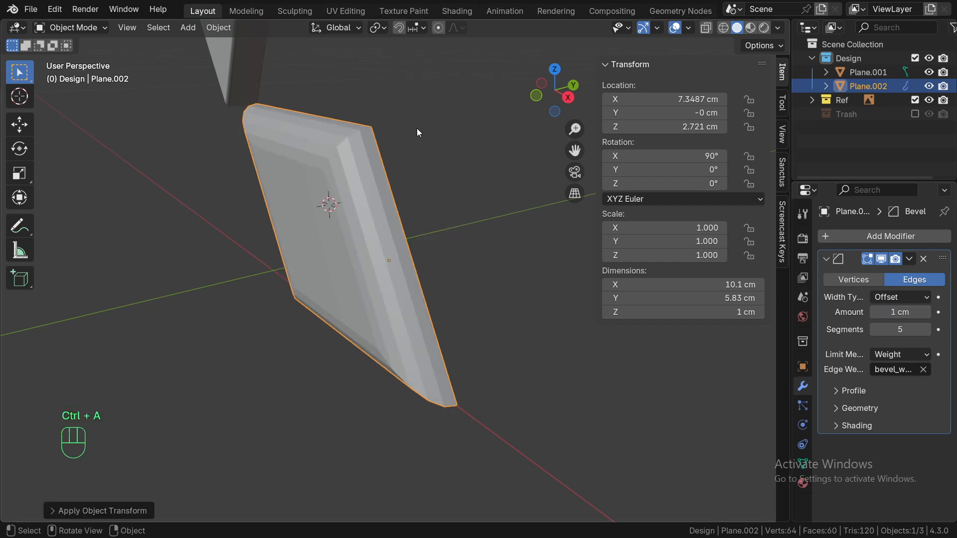
left_click(906, 312)
type("0.3")
key("Return")
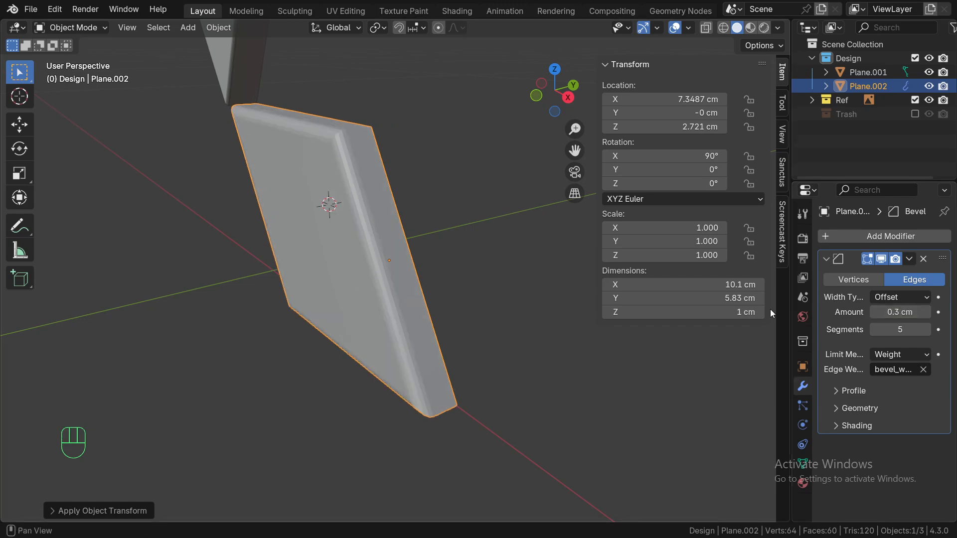
left_click(919, 312)
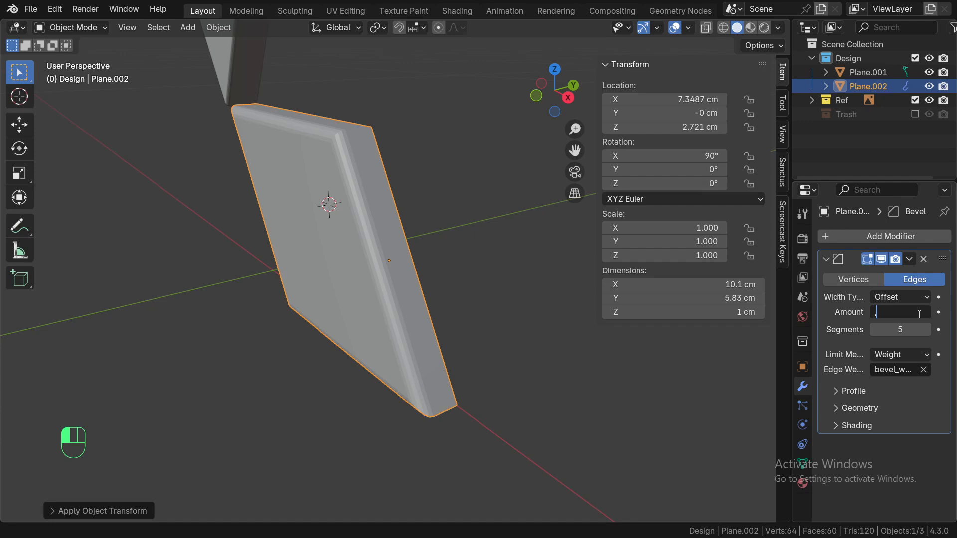
key("Return")
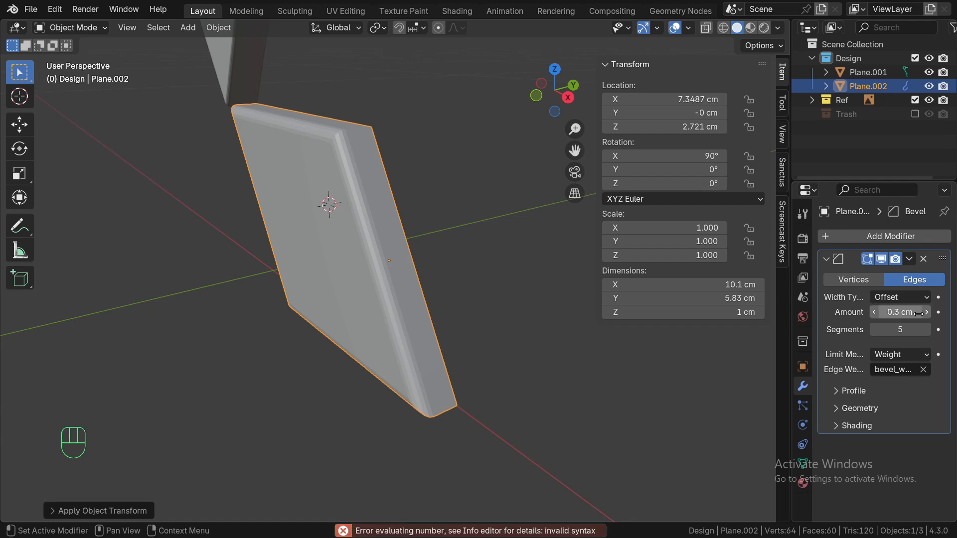
left_click(919, 312)
key("Return")
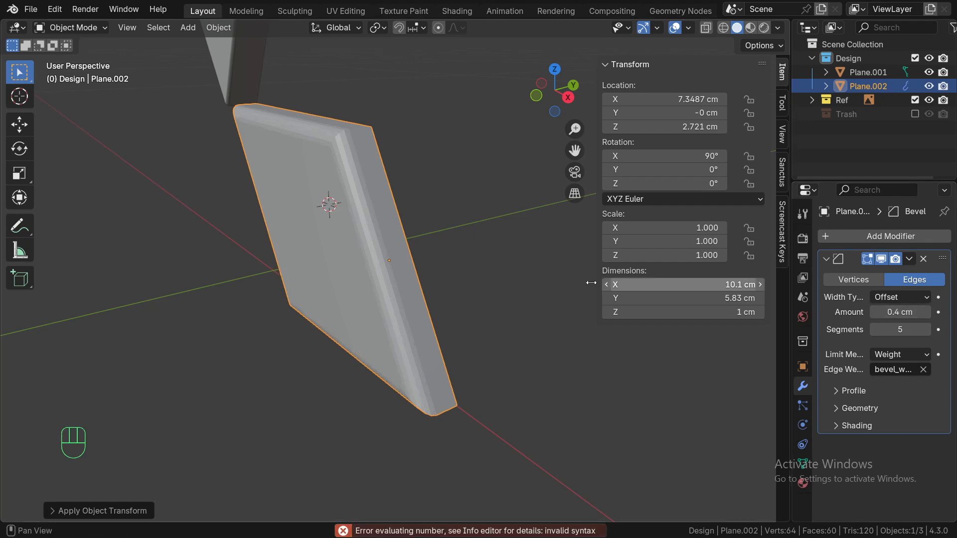
- Add a Mirror modifier to the parallelogram on the X axis, using the diamond as the mirror object
middle_click_drag(333, 232, 401, 238)
key("KP_1")
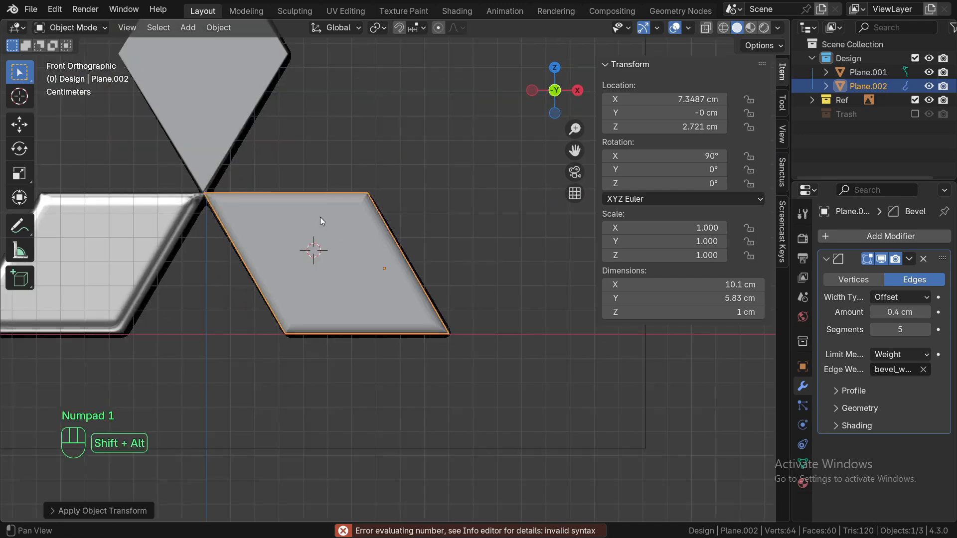
middle_click_drag(320, 217, 360, 208, "shift")
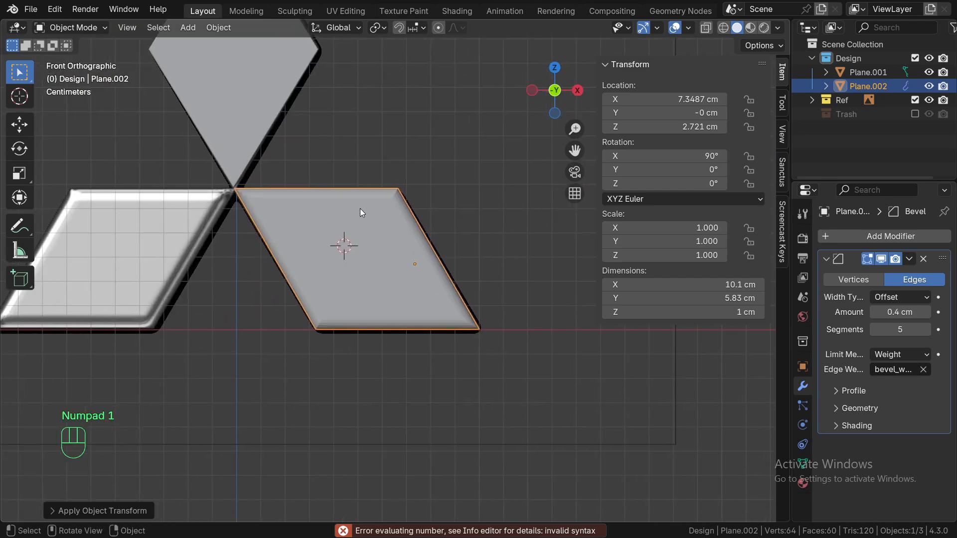
left_click(865, 236)
mouse_move(866, 236)
left_click(680, 334)
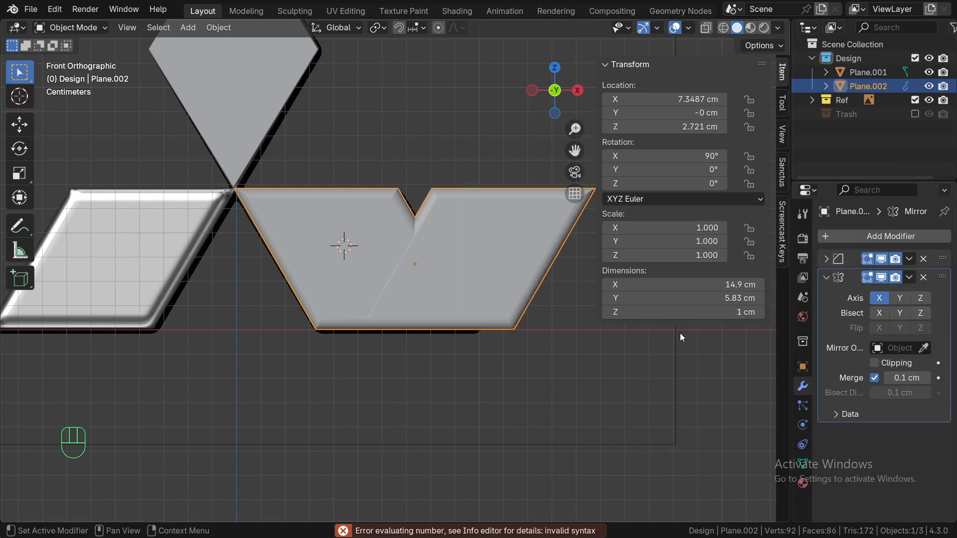
left_click(924, 348)
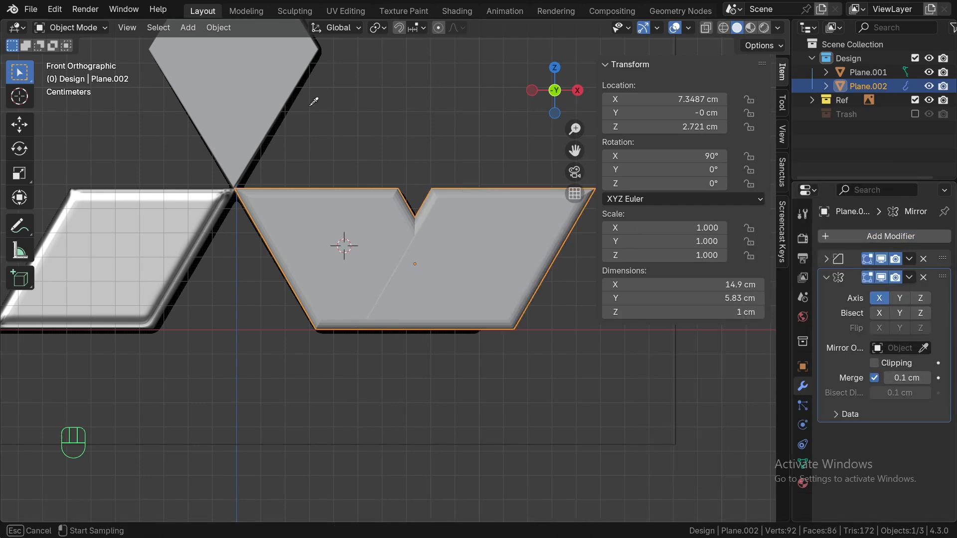
left_click(274, 104)
- Examine the point where the diamond and the two parallelograms meet, in wireframe and solid shading
scroll(251, 152, "up", 4)
left_click_drag(251, 152, 469, 355, "alt+shift")
scroll(302, 263, "up", 4)
left_click_drag(180, 295, 364, 295, "alt+shift")
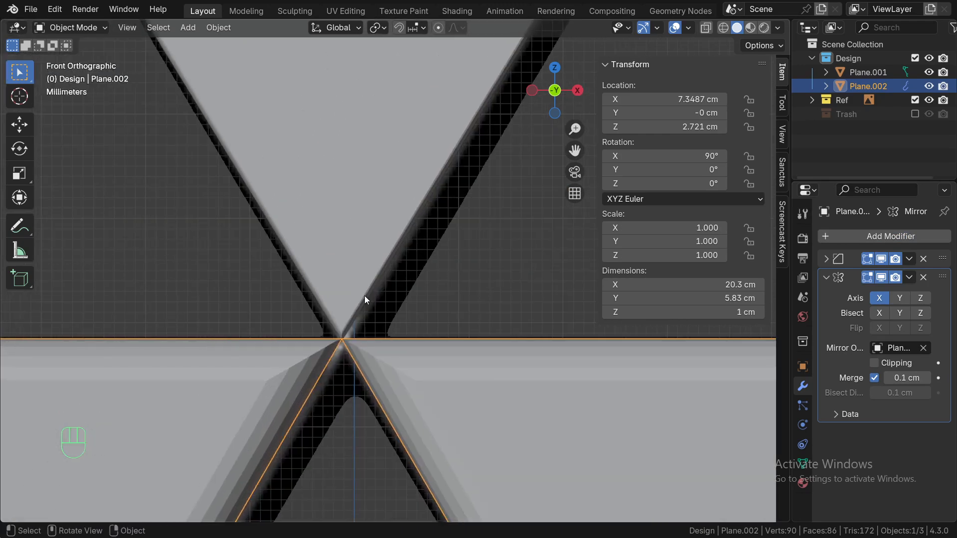
scroll(364, 295, "up", 3)
key("z")
left_click_drag(325, 333, 344, 229, "alt+shift")
key("z")
scroll(391, 271, "up", 3)
mouse_move(345, 280)
left_mouse_down("alt+shift")
mouse_move(437, 222)
mouse_move(355, 275)
mouse_move(348, 270)
mouse_move(392, 276)
left_mouse_up("alt+shift")
scroll(432, 224, "up", 2)
key("z")
scroll(399, 264, "up", 2)
key("z")
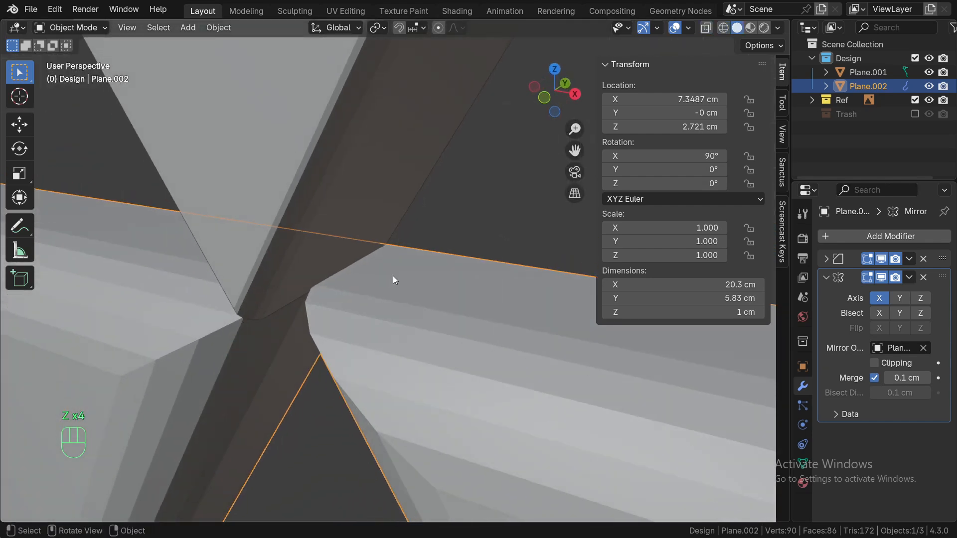
key("KP_1")
key("z")
key("z")
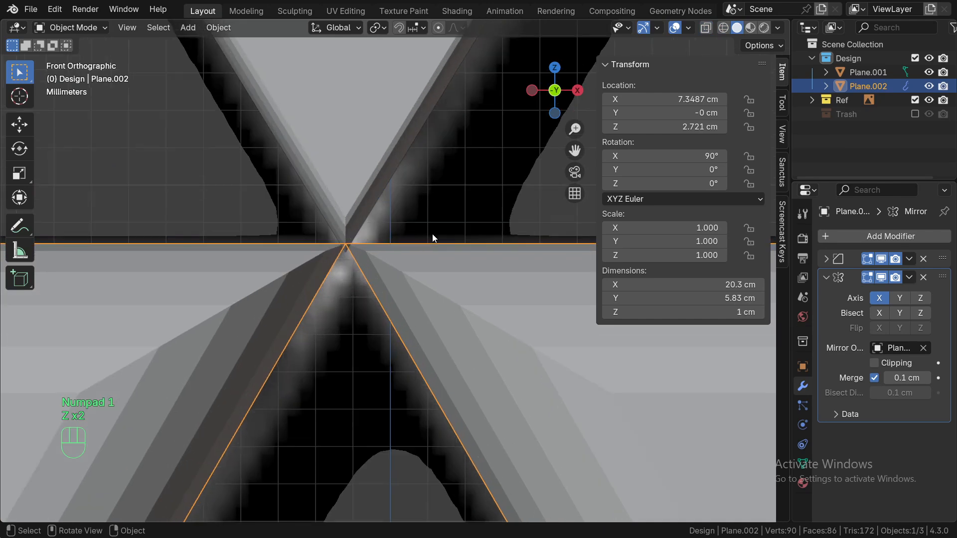
- Add a Boolean modifier to the diamond in Union mode with the mirrored parallelograms as its object
left_click(409, 215)
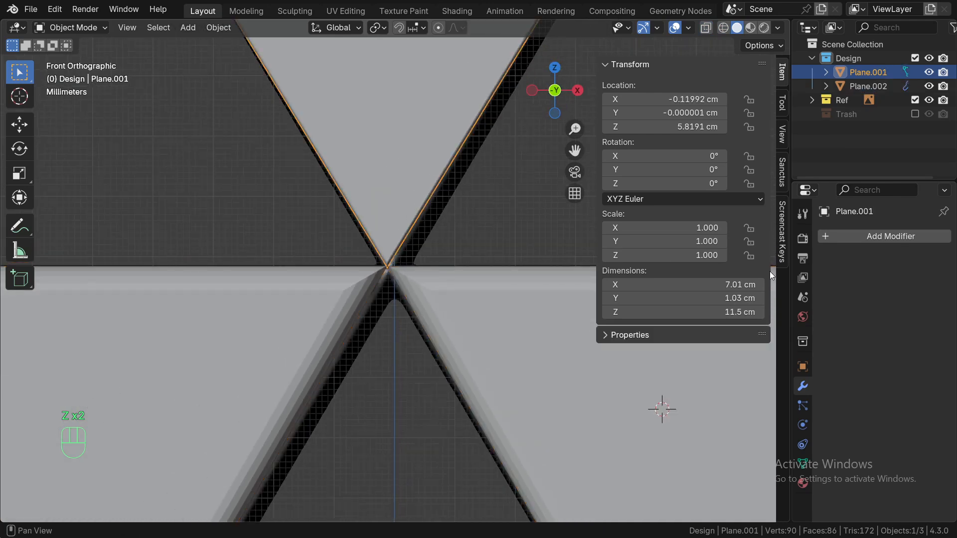
left_click(871, 234)
left_click(683, 263)
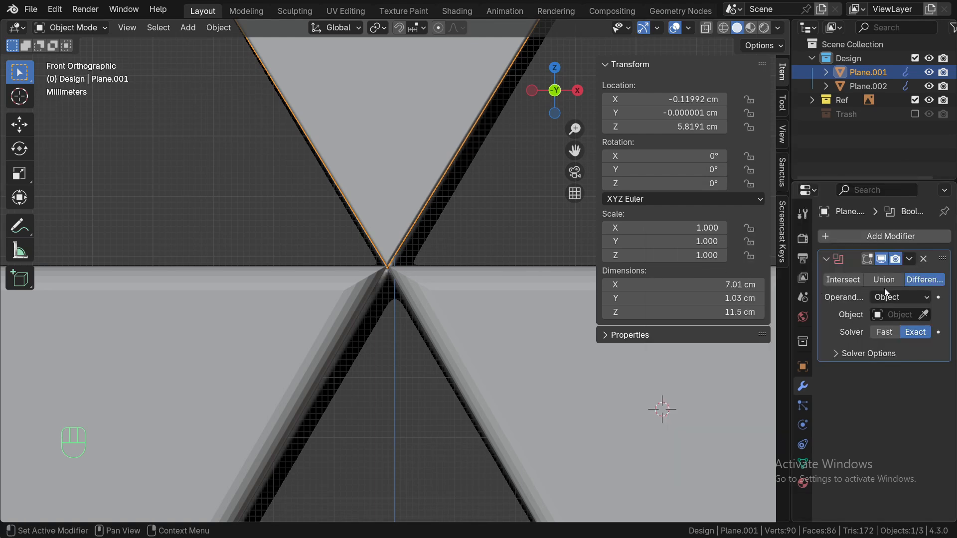
left_click(923, 314)
left_click(562, 302)
scroll(561, 303, "down", 8)
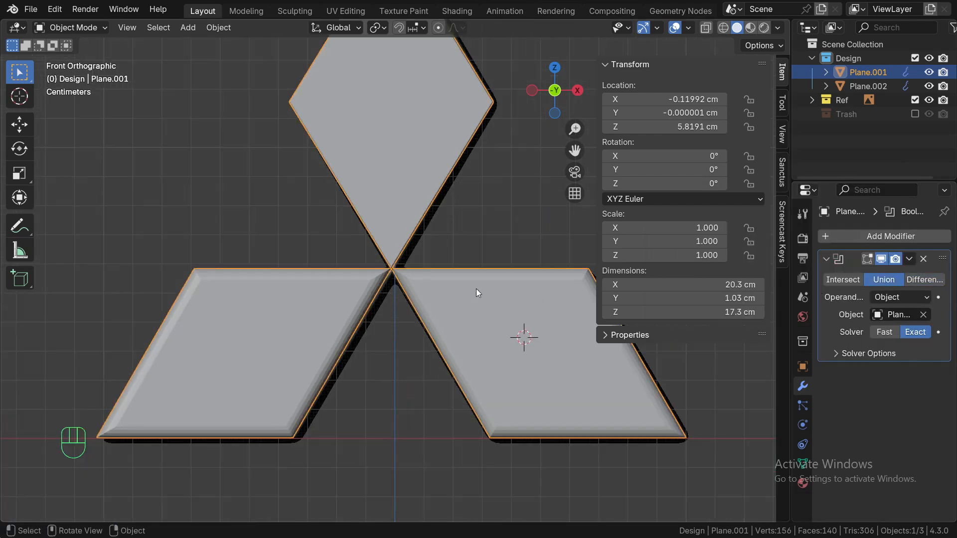
- Isolate the joined diamond object and shade it auto smooth with a 30° angle
key("KP_Divide")
left_click_drag(450, 283, 420, 269, "alt")
key("KP_3")
right_click(424, 245)
left_click(423, 241)
right_click(419, 269)
left_click(420, 284)
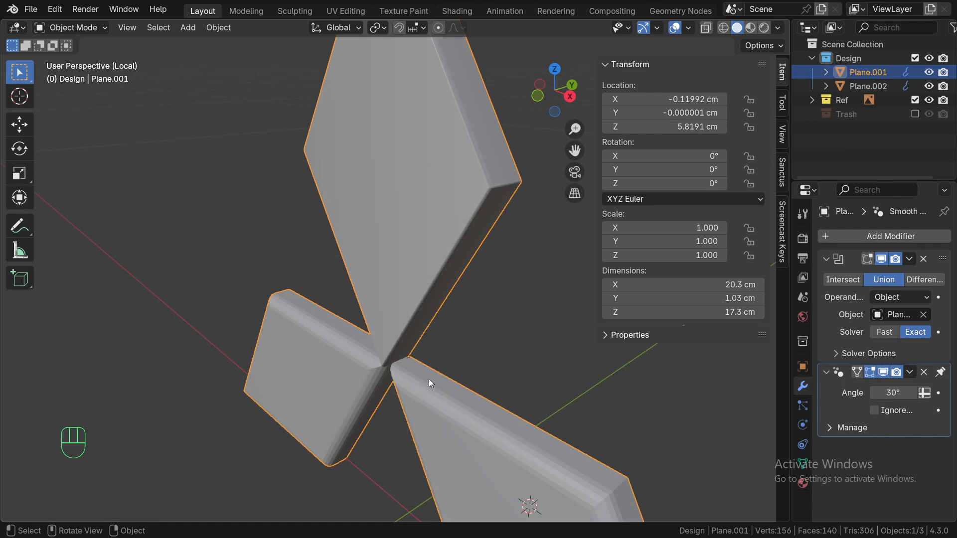
- Leave the isolated view and shade the mirrored parallelogram object auto smooth
key("KP_Divide")
left_click(466, 300)
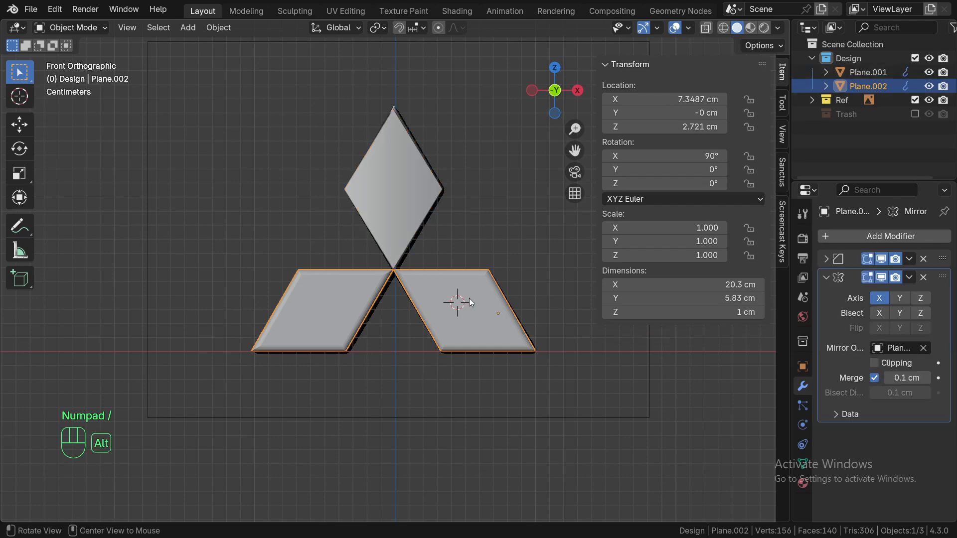
right_click(435, 328)
left_click_drag(469, 298, 453, 312, "alt")
left_click(399, 284)
- Hide the separate parallelogram object and test whether the joined logo selects and moves as one piece
scroll(418, 298, "up", 3)
left_click(451, 319)
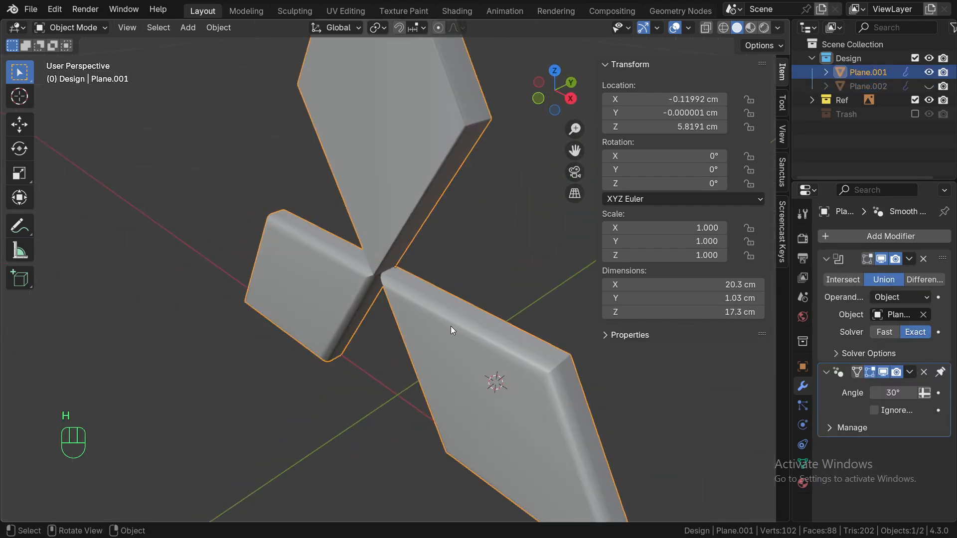
key("h")
key("g")
key("Escape")
key("alt+a")
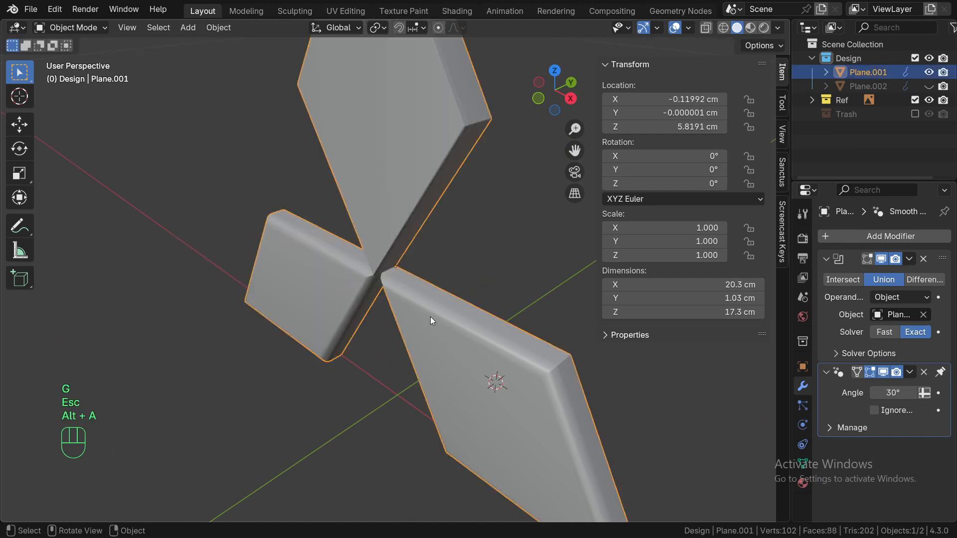
- Rename the joined diamond object as Logi and deselect everything
double_click(865, 70)
type("Log")
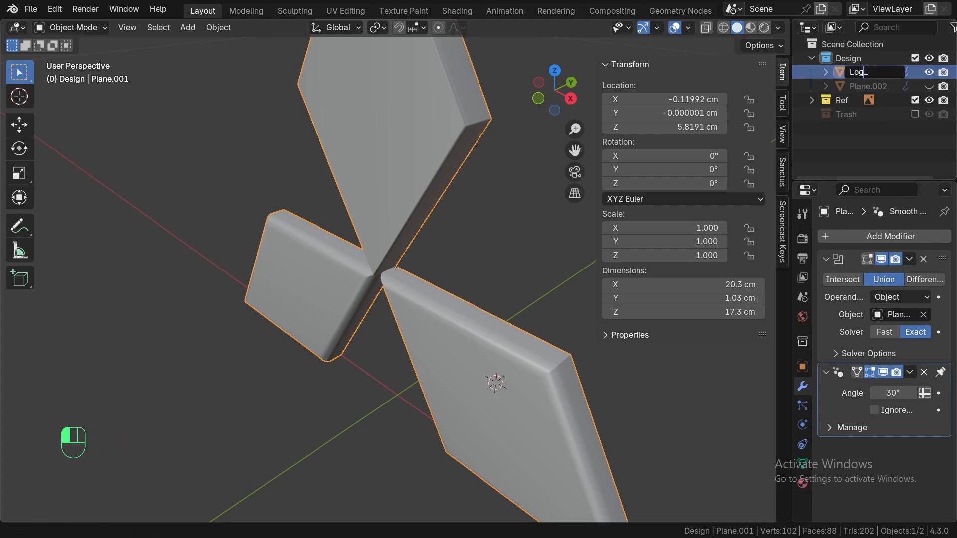
type("i")
key("Return")
key("alt+a")
middle_click_drag(501, 256, 398, 199)
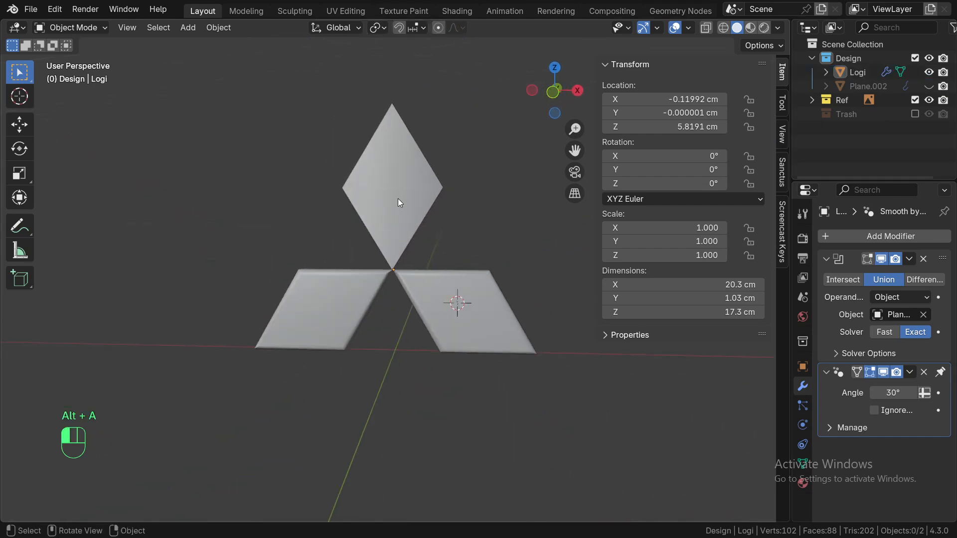
- Unhide all objects and move the separate parallelogram object Plane.002 to the Trash collection
key("a")
key("alt+h")
key("alt+a")
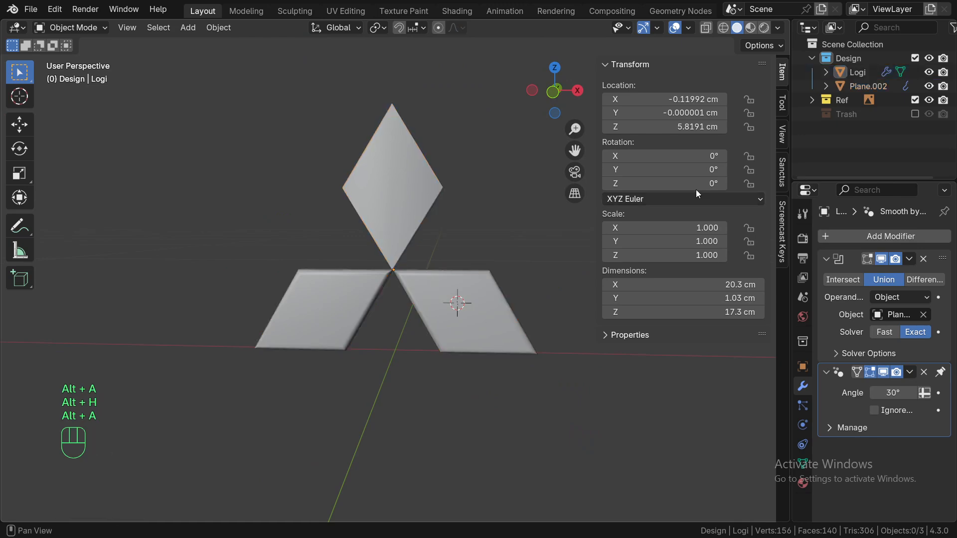
left_click(872, 86)
key("m")
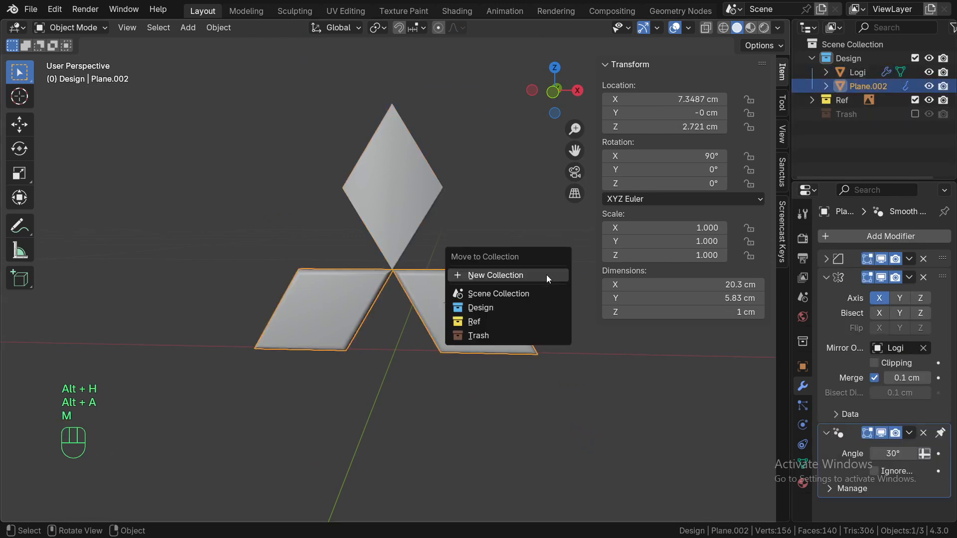
left_click(514, 333)
- Select the joined logo object and assign a new material to it
left_click(440, 310)
key("KP_1")
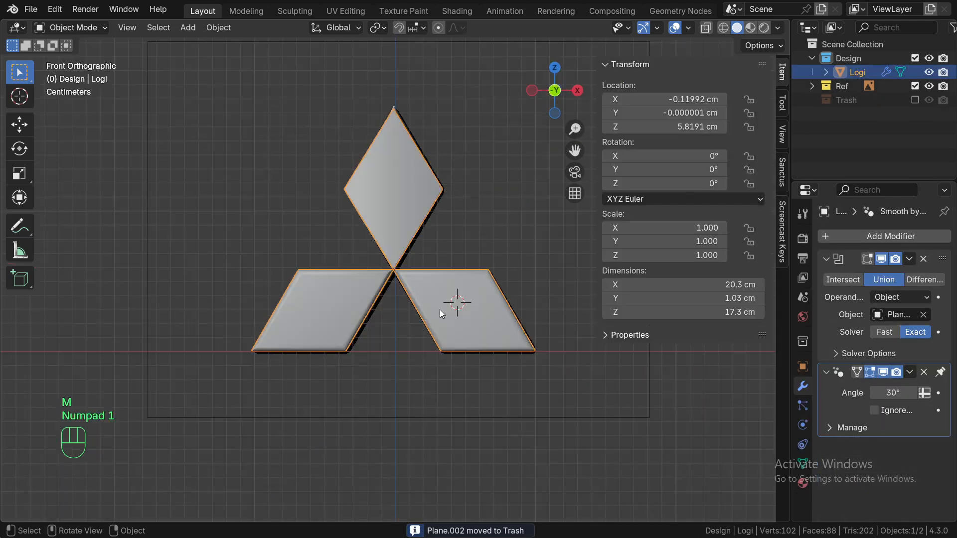
scroll(440, 310, "up", 2)
middle_click_drag(450, 260, 392, 243)
key("n")
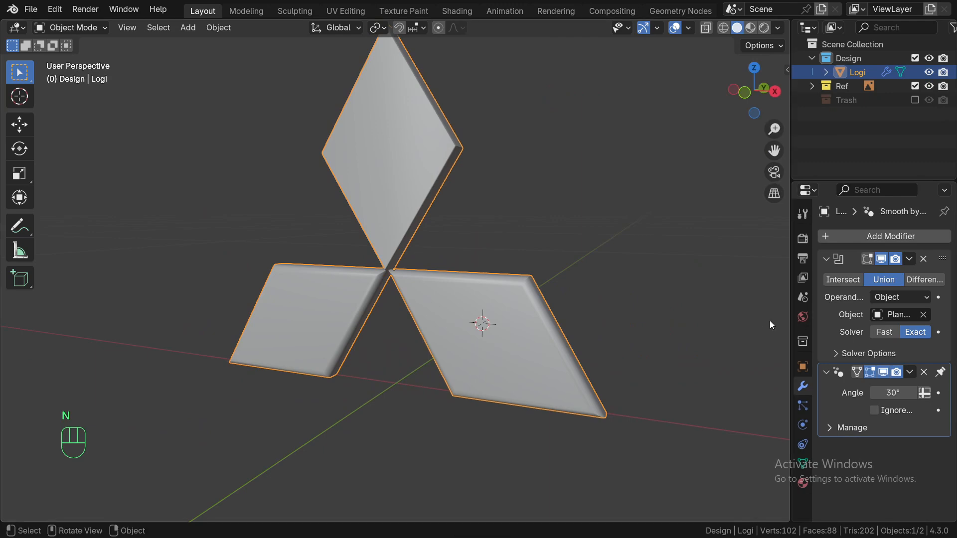
left_click(804, 481)
left_click(870, 296)
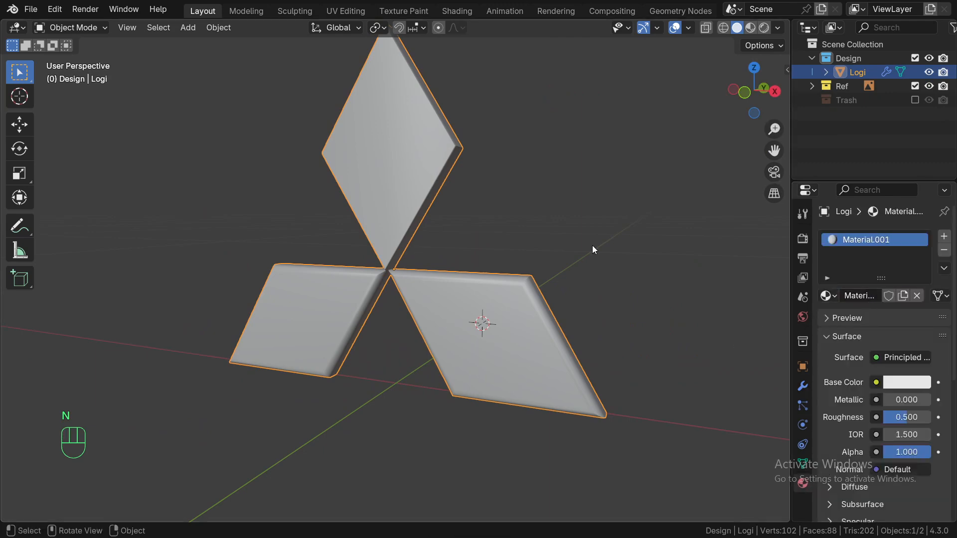
left_click(32, 10)
left_click(40, 9)
mouse_move(121, 214)
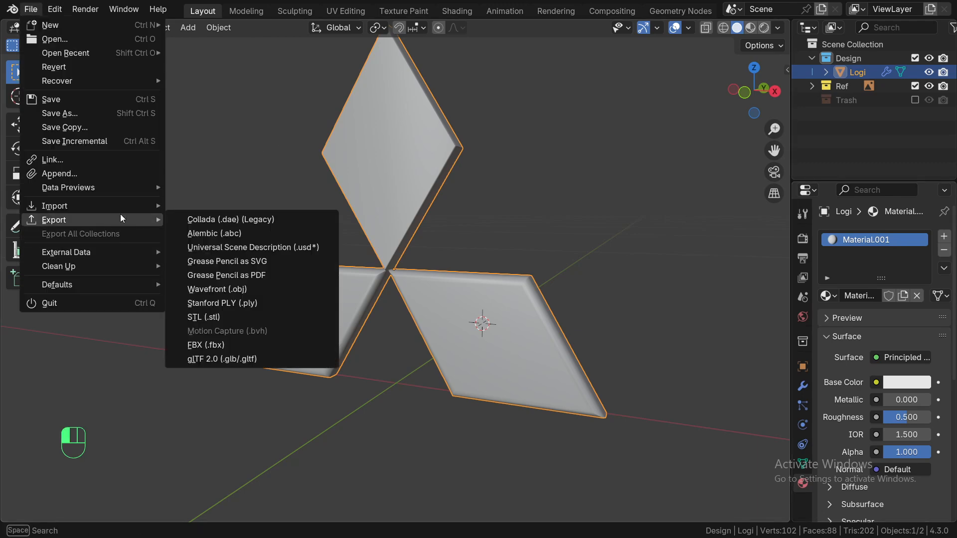
left_click(232, 318)
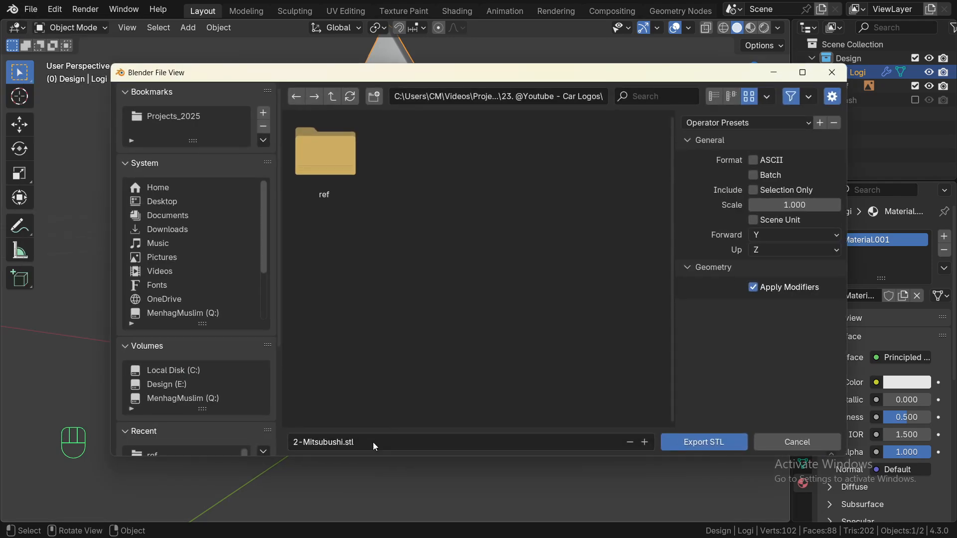
left_click(785, 192)
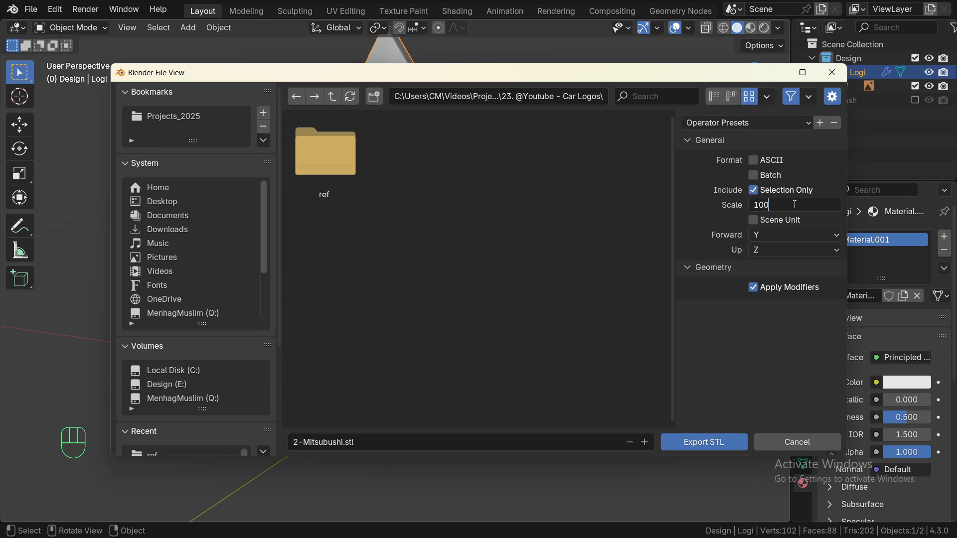
key("Return")
left_click(832, 73)
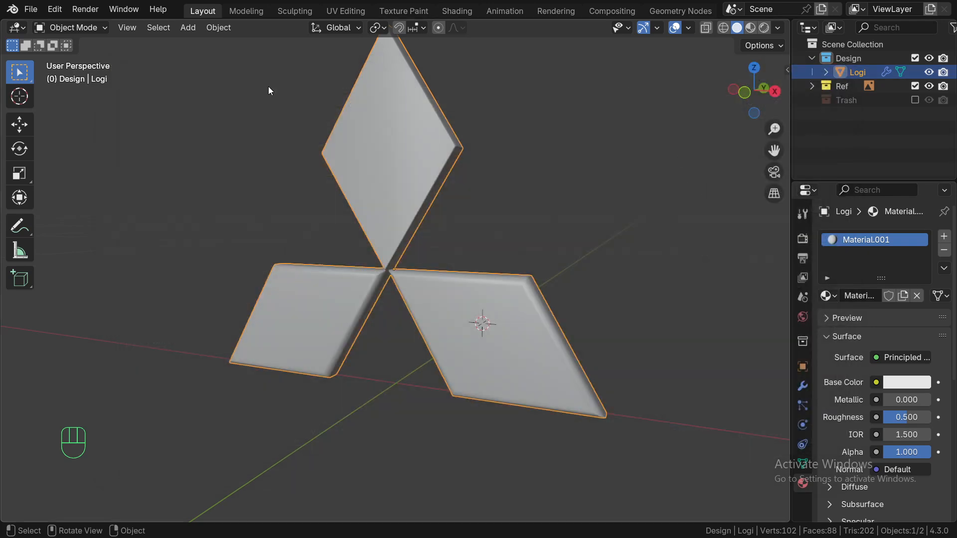
- Include the Trash collection briefly to inspect its stored planes, and exclude it again
left_click(915, 100)
scroll(537, 244, "down", 4)
scroll(594, 232, "up", 4)
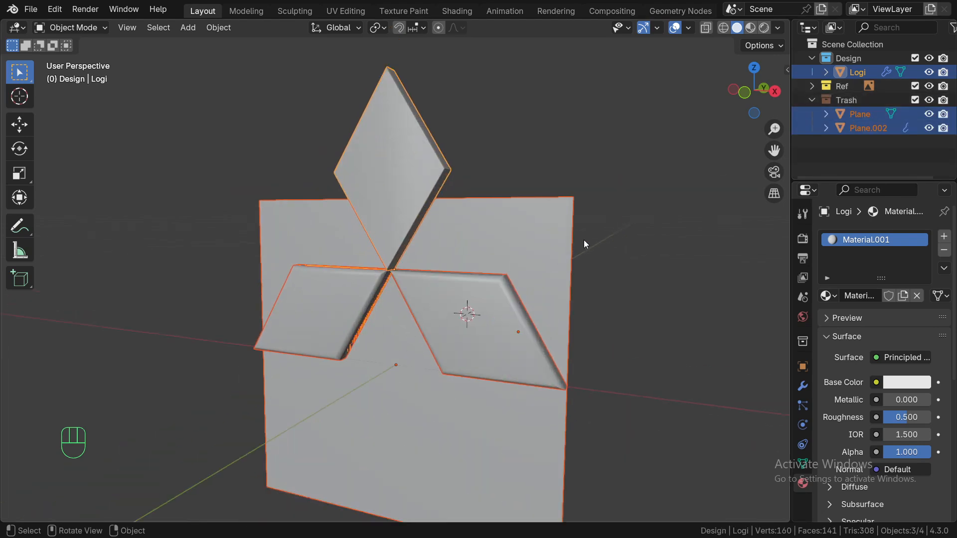
left_click(562, 220)
left_click(915, 100)
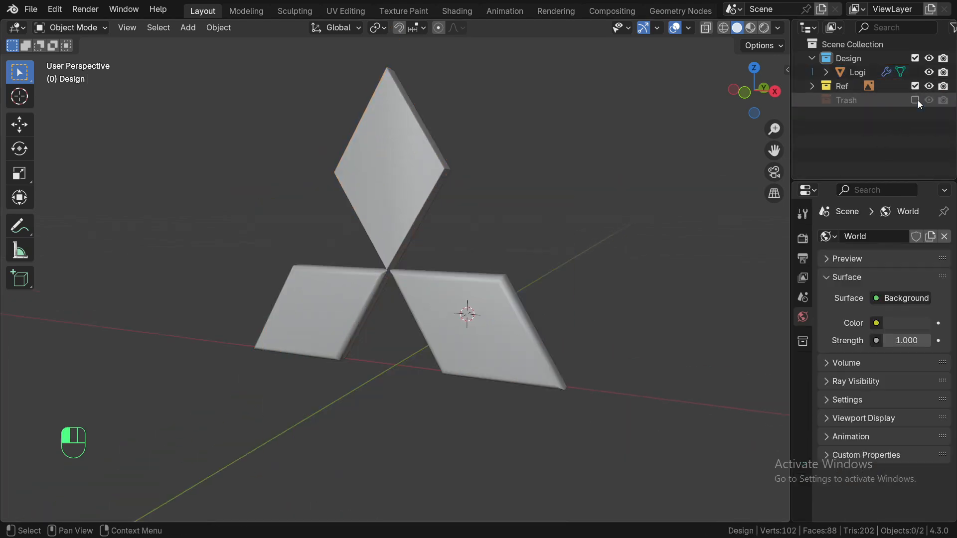
- Export the selected logo as 2-Mitsubushi.stl with Selection Only enabled, scale 1000 and modifiers applied
left_click(402, 205)
left_click(30, 9)
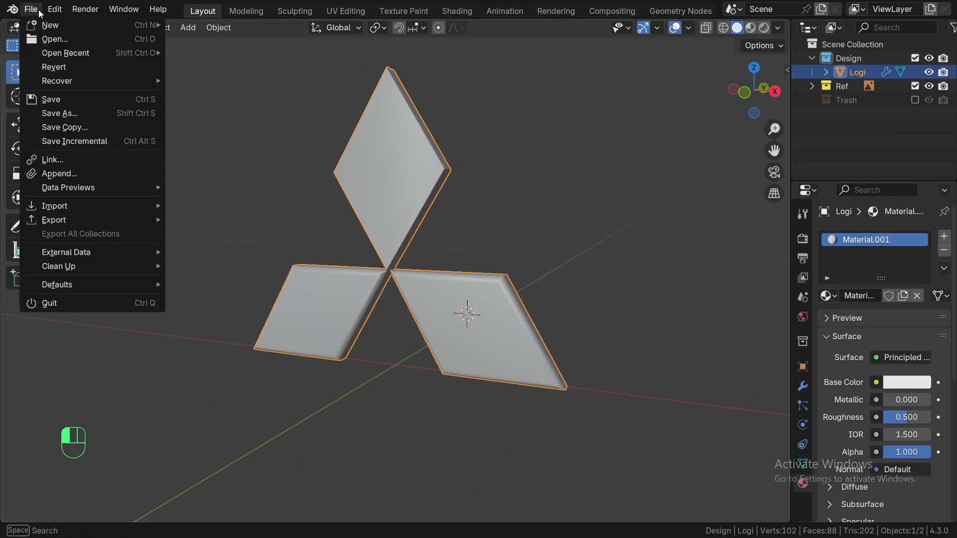
mouse_move(54, 220)
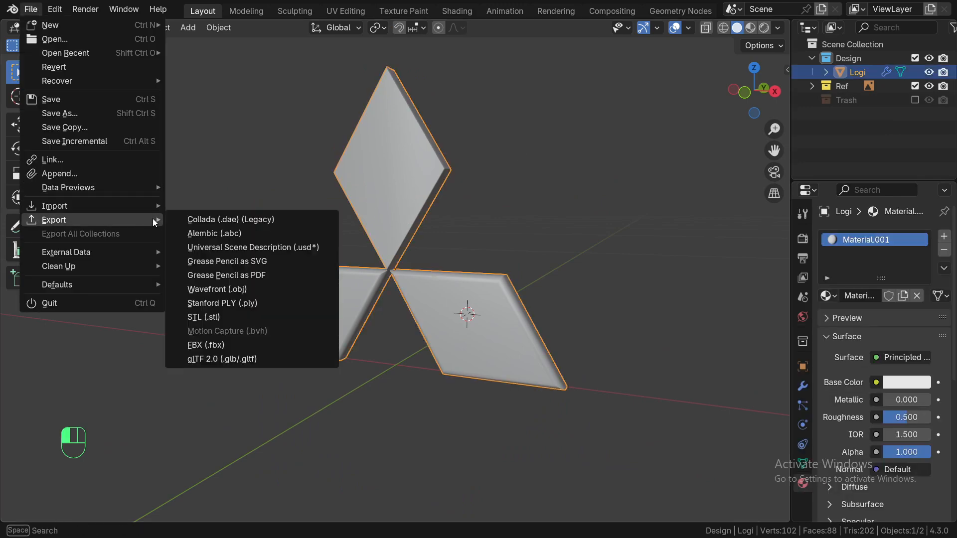
left_click(220, 313)
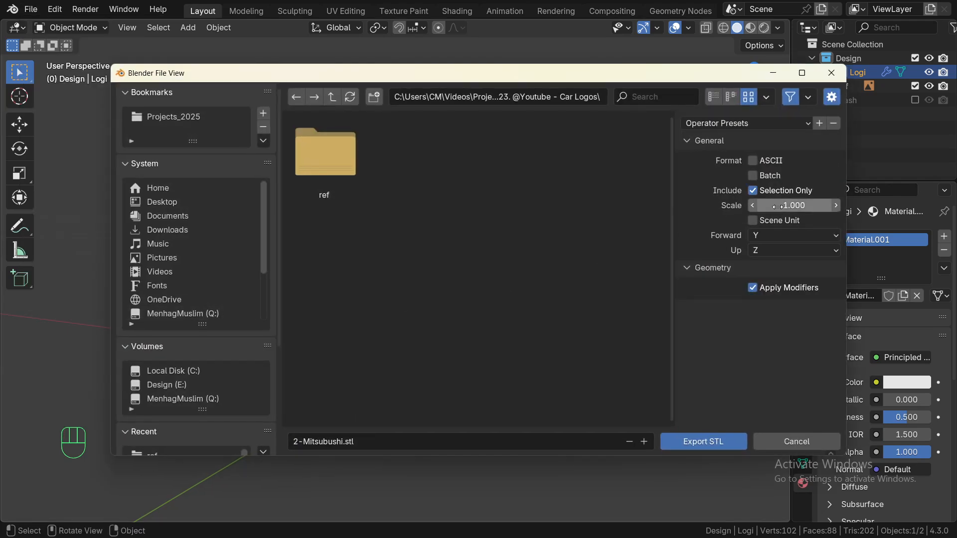
key("Return")
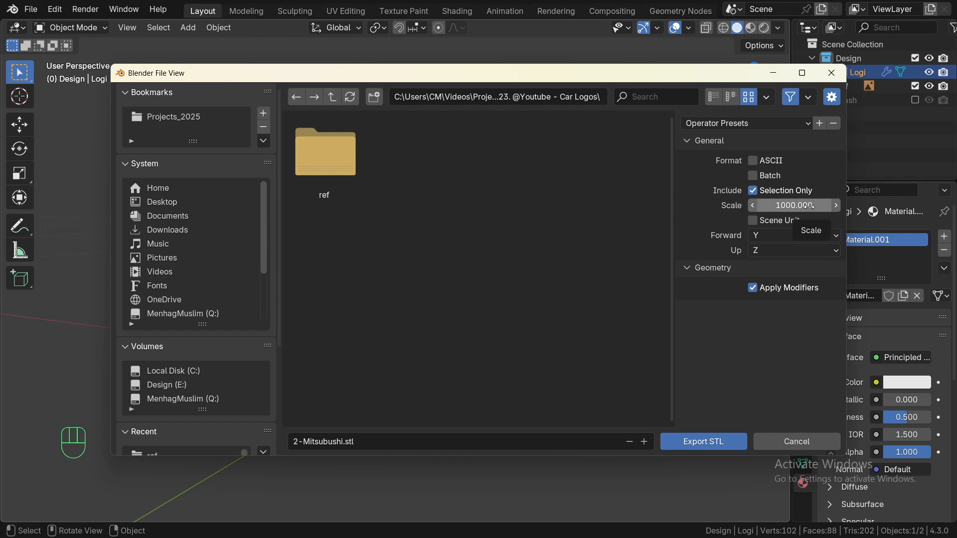
left_click(695, 448)
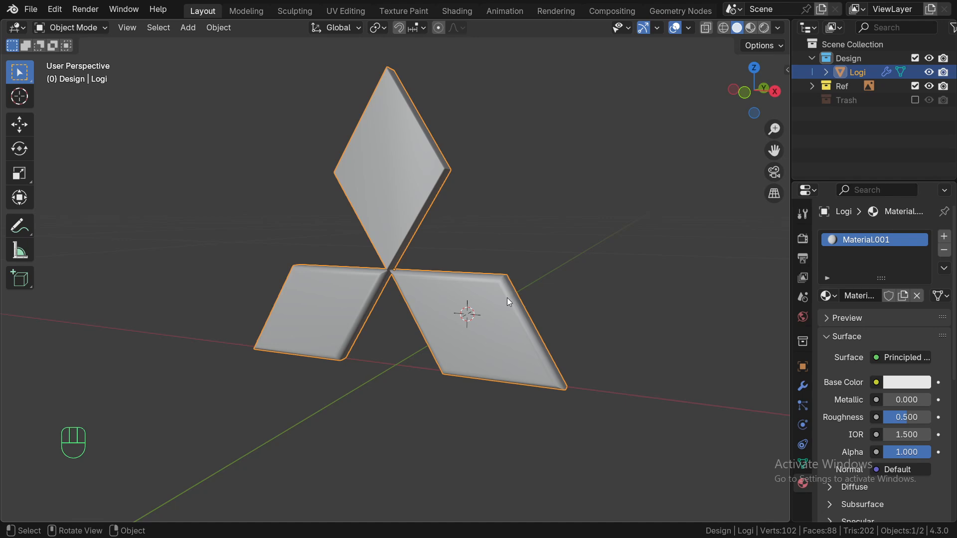
- Reset the 3D cursor to the world origin
key("KP_Divide")
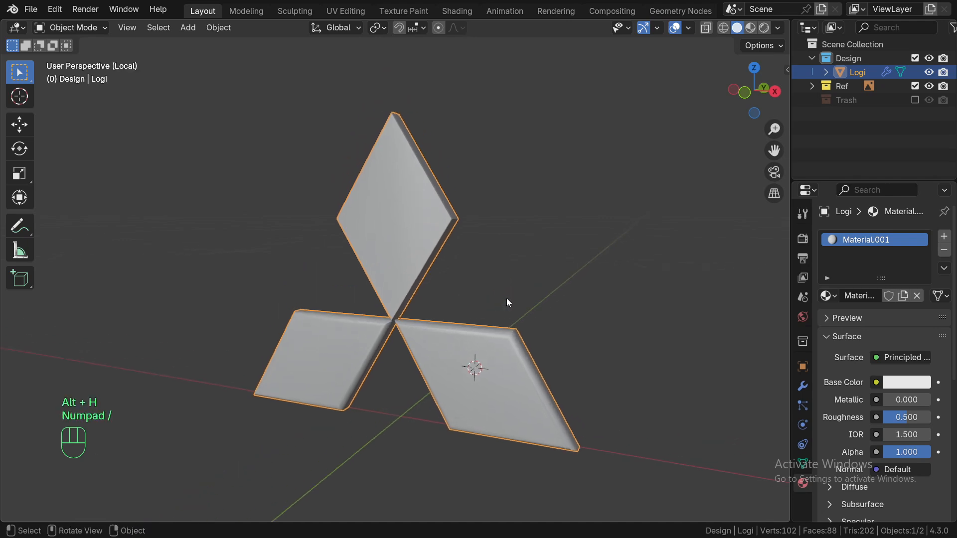
key("KP_Divide")
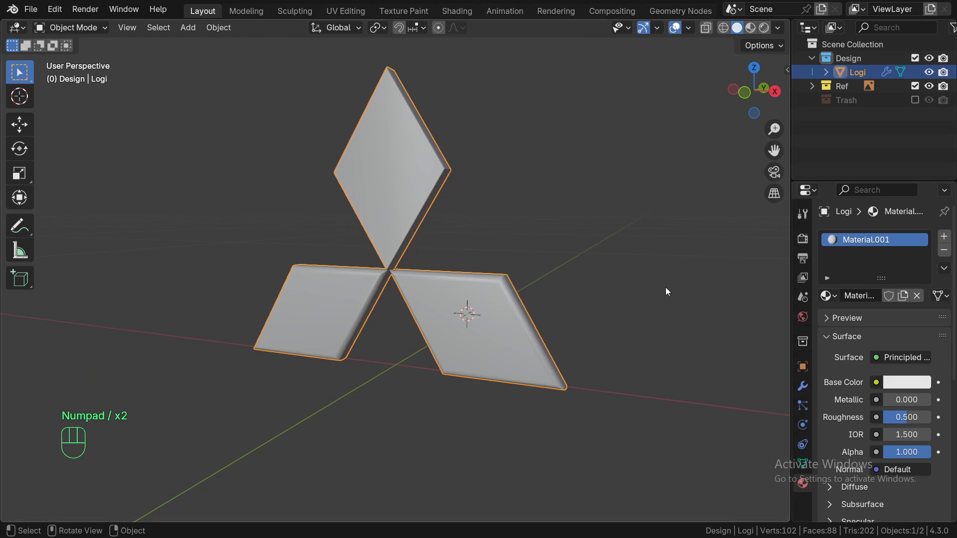
key("shift+c")
key("shift+a")
mouse_move(599, 269)
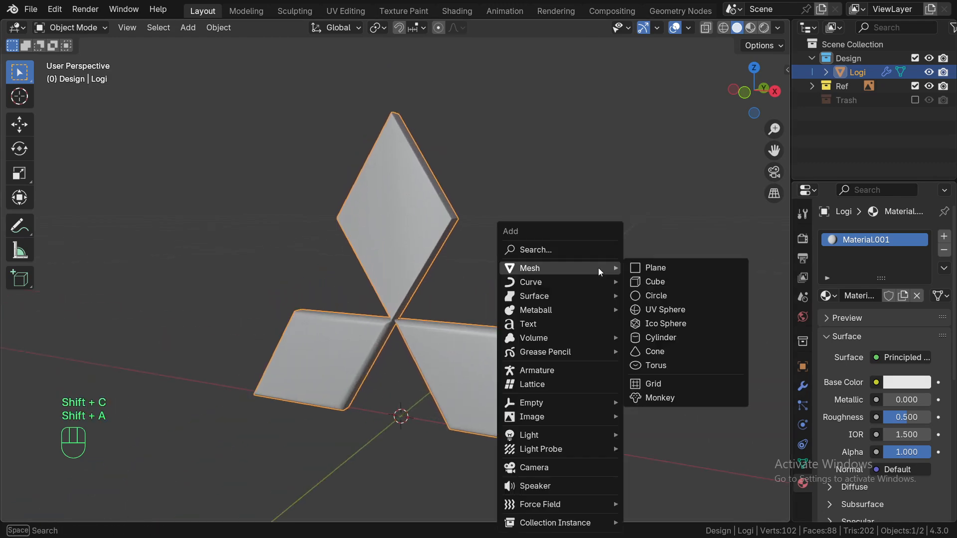
- Append the Camera collection with its camera and area lights from Mercedes.blend
left_click(38, 14)
left_click(57, 173)
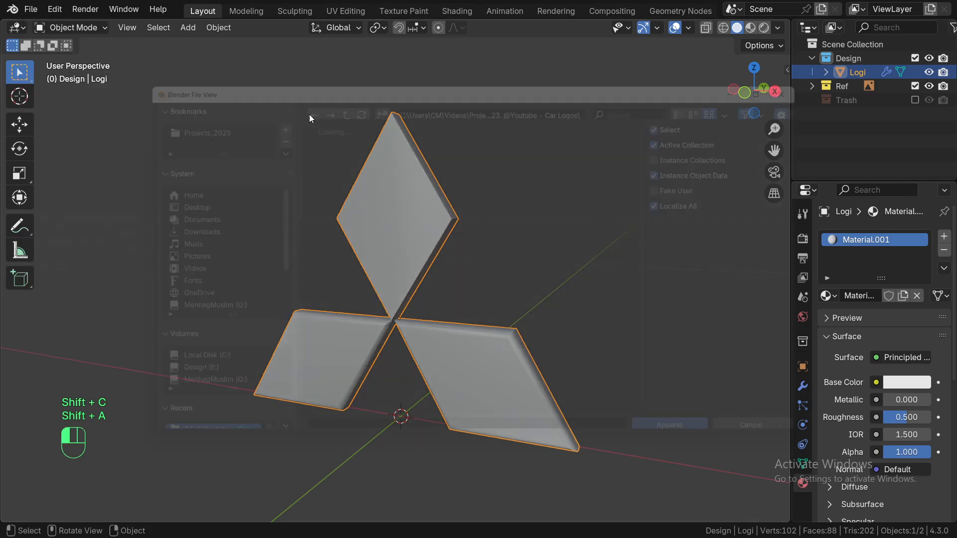
double_click(398, 178)
double_click(398, 173)
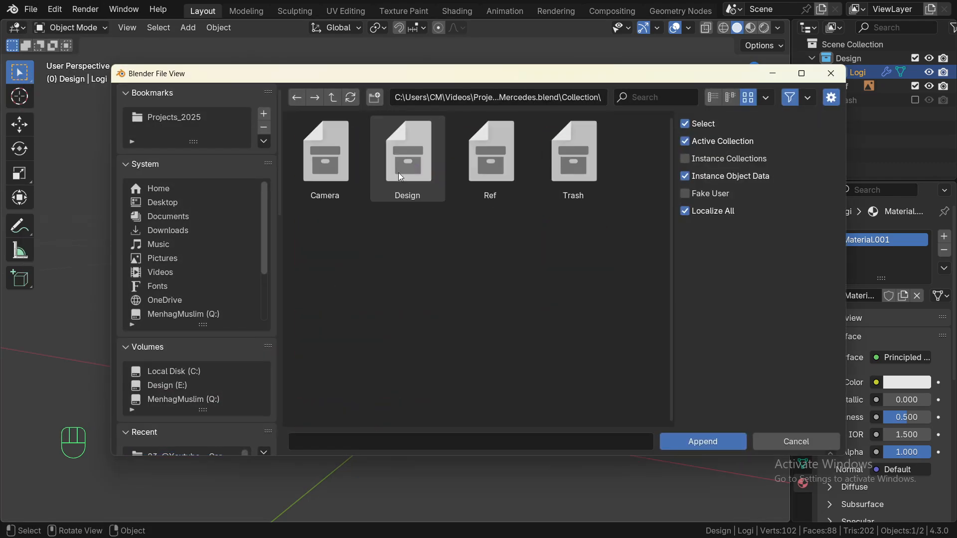
double_click(351, 166)
scroll(446, 205, "down", 5)
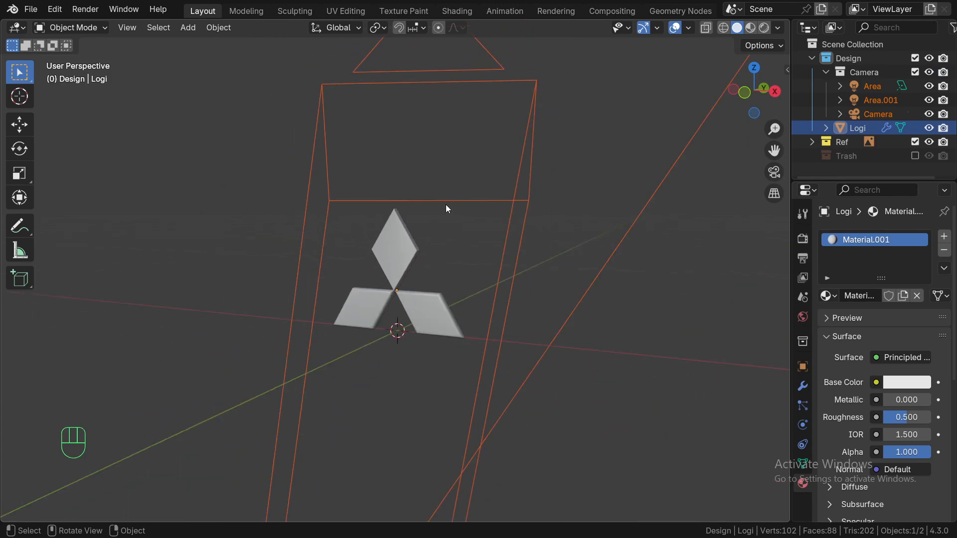
- Add a mesh plane at the world origin as a backdrop for the logo
key("KP_1")
key("alt+a")
left_click_drag(449, 228, 454, 253, "alt")
key("KP_1")
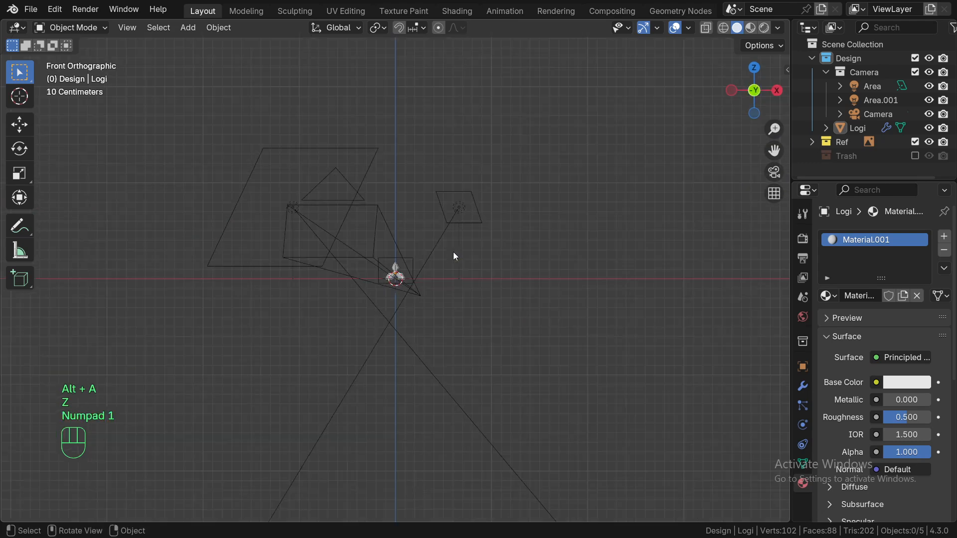
scroll(453, 253, "down", 6)
left_click(548, 119)
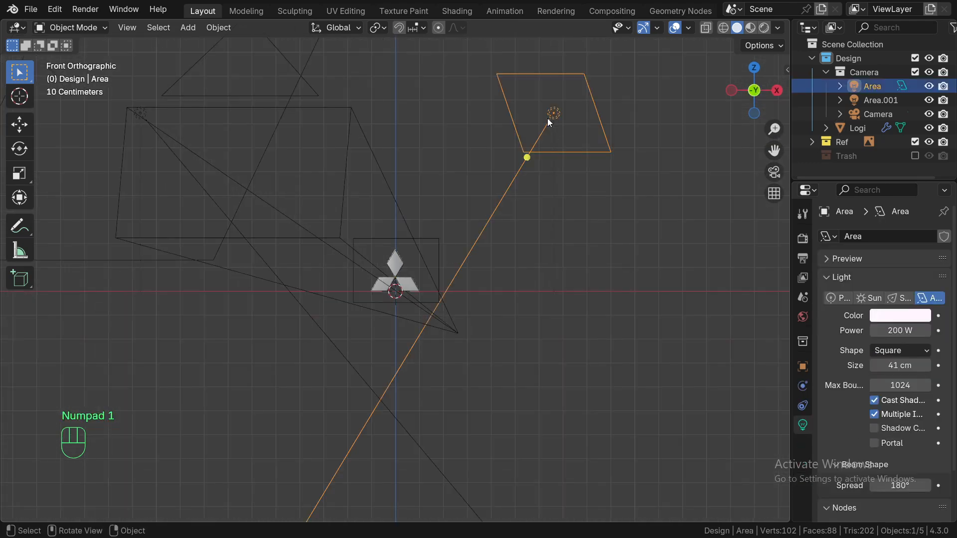
key("shift+a")
mouse_move(438, 237)
- Rotate the backdrop plane 90° about the X axis and check its alignment with the logo's back from the right
key("r")
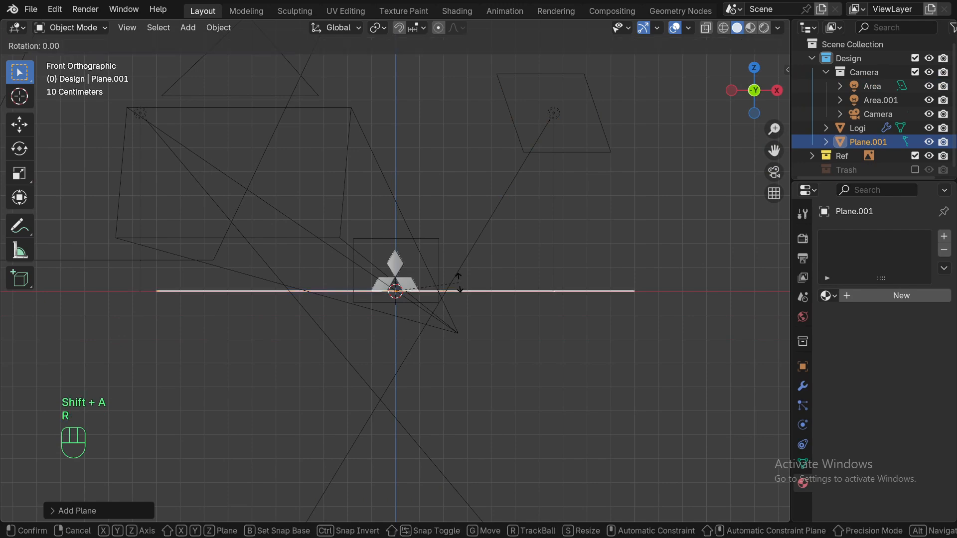
key("x")
key("9")
key("0")
left_click(463, 288)
key("KP_3")
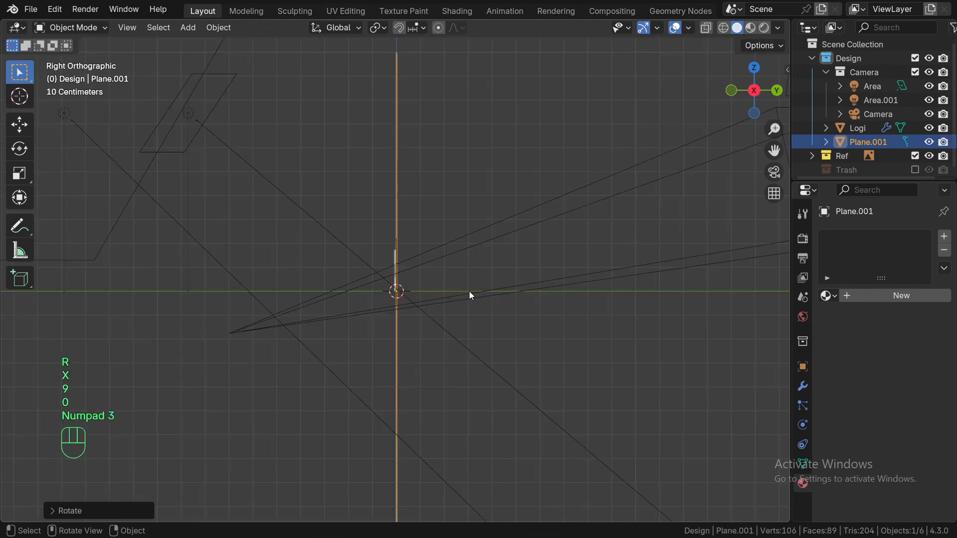
key("z")
key("z")
left_click(504, 273)
scroll(504, 279, "down", 2)
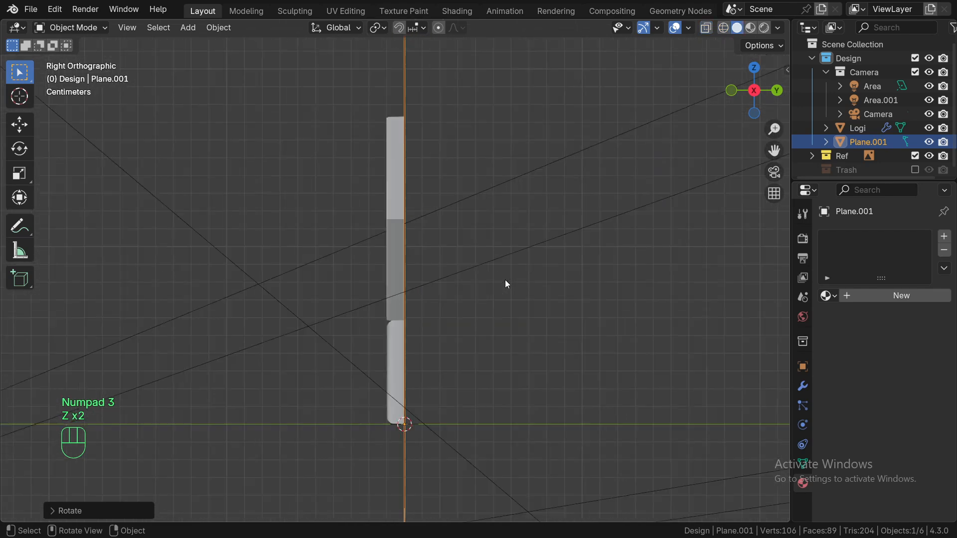
- Move the Camera collection out of Design into the Scene Collection and tag it green
key("m")
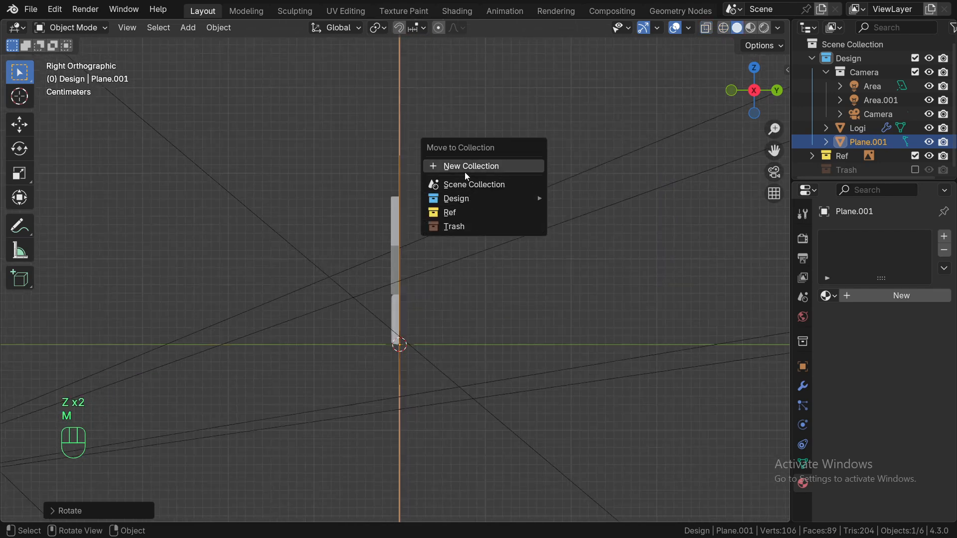
left_click(827, 73)
left_click_drag(850, 70, 851, 46)
right_click(837, 131)
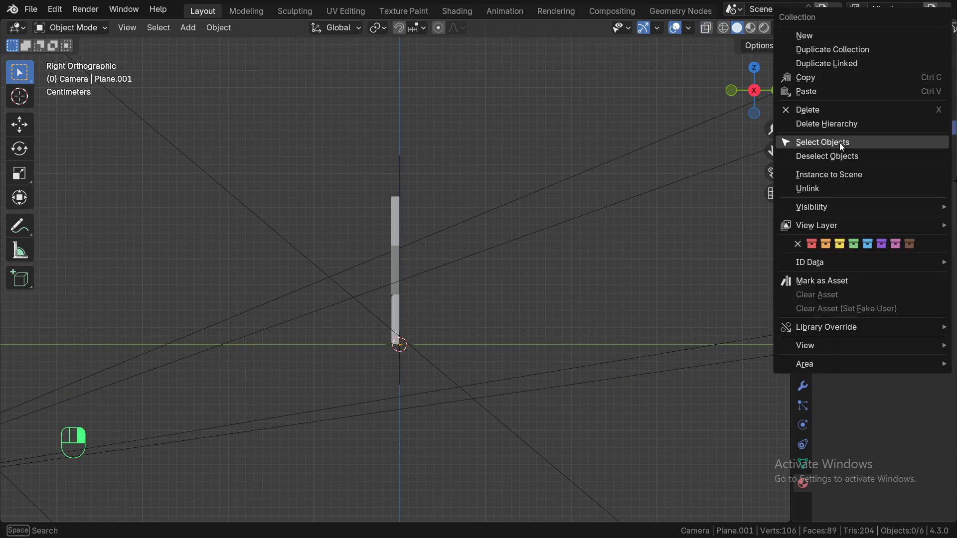
left_click(854, 244)
- Put the backdrop plane in the Camera collection and give it a new material with a near-black base color
left_click(851, 86)
left_click_drag(857, 89, 850, 129)
left_click(903, 295)
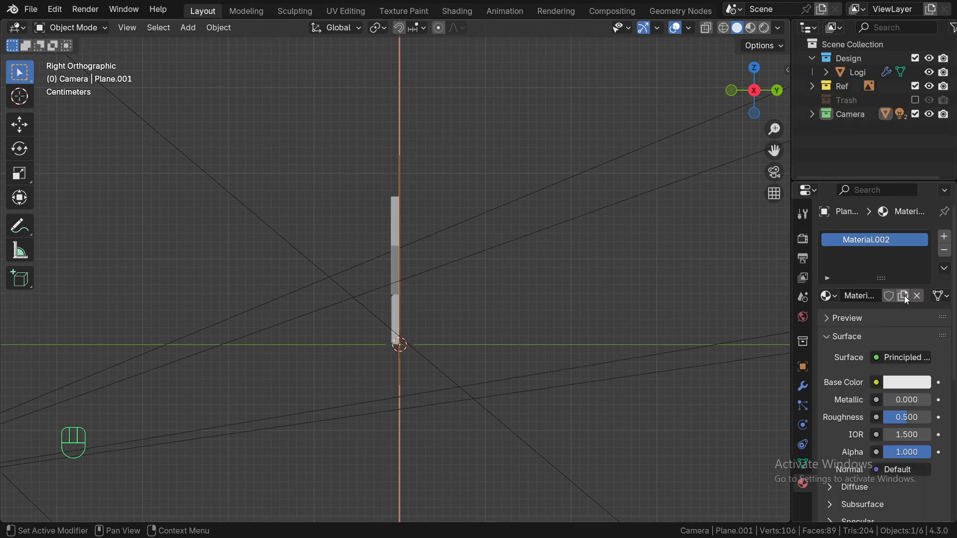
left_click(911, 381)
left_click(920, 252)
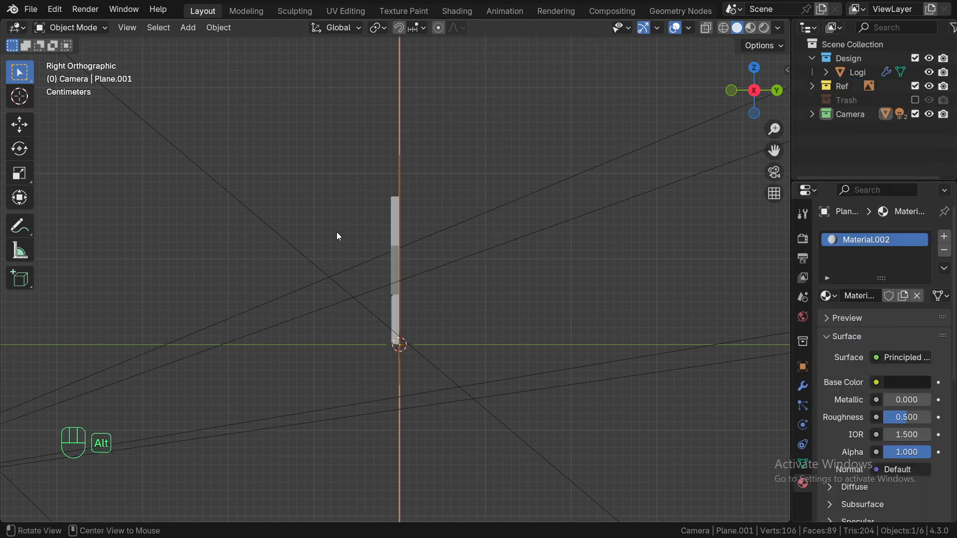
- Look through the camera and set the render resolution X to 1080 px for a square frame
middle_click_drag(337, 232, 474, 231)
scroll(474, 232, "down", 6)
key("KP_0")
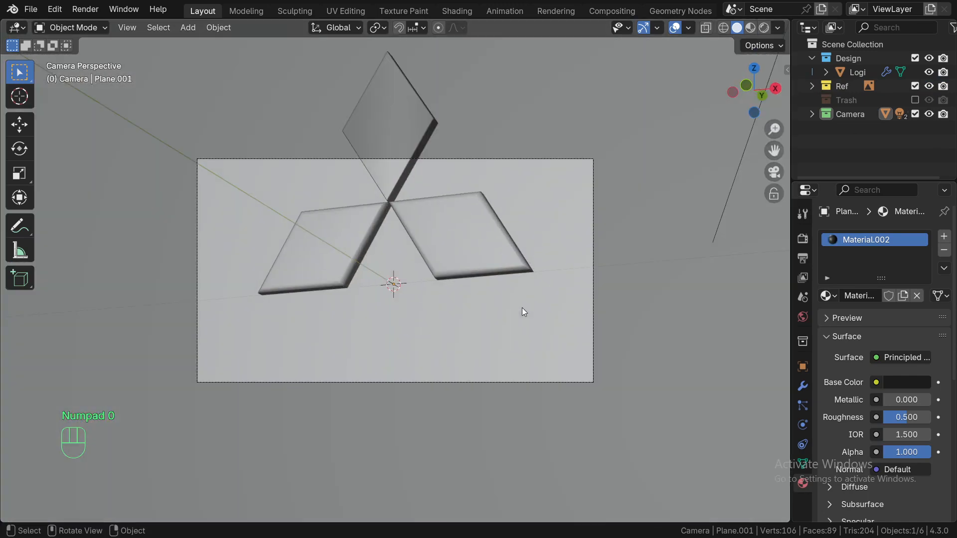
left_click(802, 259)
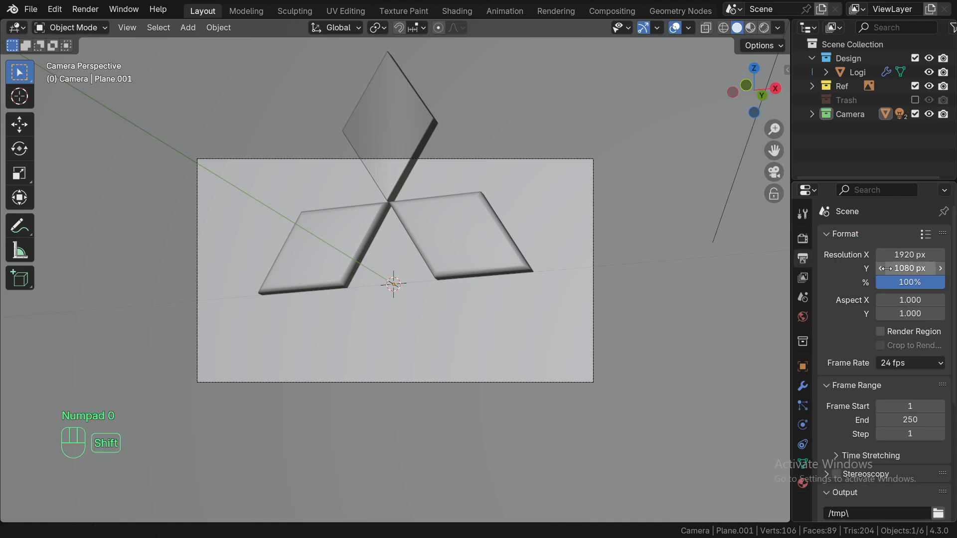
double_click(902, 254)
key("Return")
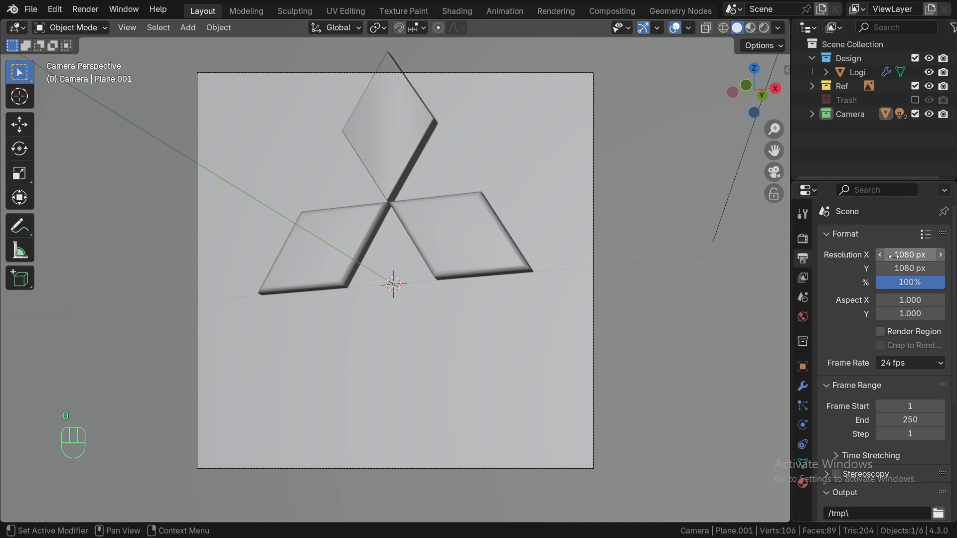
- Lock the camera to the view and reframe it so the whole logo sits centred within the square frame
key("n")
left_click(780, 134)
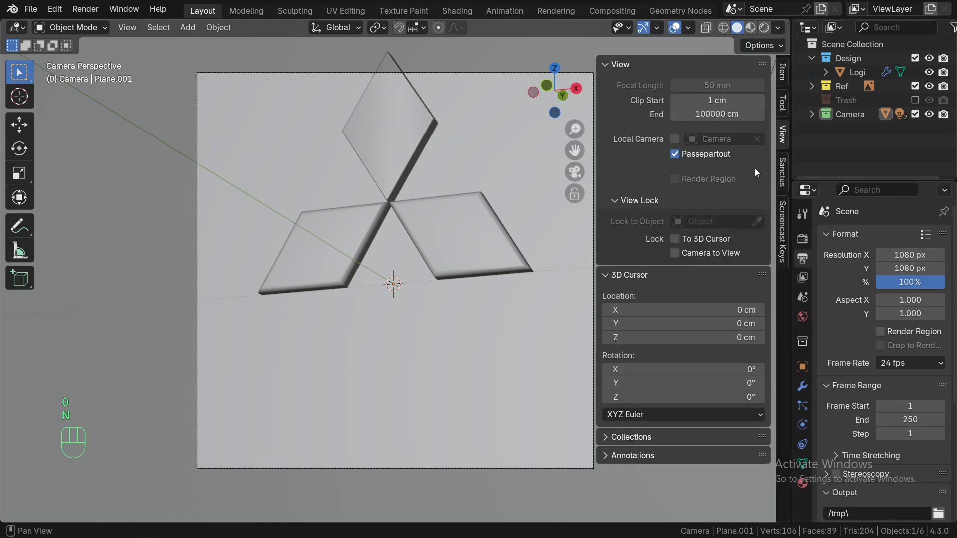
left_click(674, 252)
key("n")
scroll(456, 181, "down", 1)
middle_click_drag(457, 180, 455, 238, "shift")
scroll(455, 237, "up", 2)
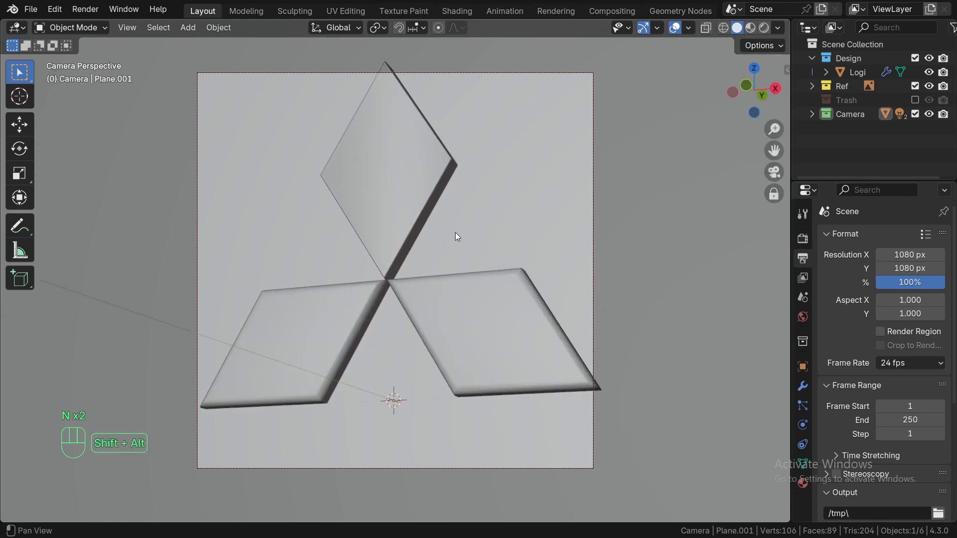
mouse_move(455, 232)
left_mouse_down("alt+shift")
mouse_move(475, 273)
mouse_move(487, 275)
mouse_move(493, 239)
left_mouse_up("alt+shift")
scroll(471, 249, "down", 1)
- Switch the viewport to rendered shading and replace the logo's existing material with a new one
left_click(765, 27)
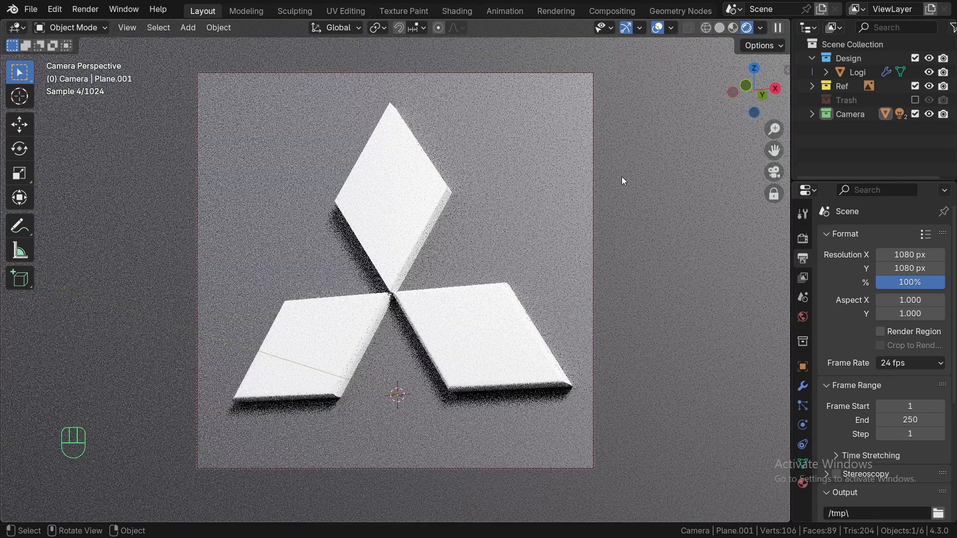
left_click(487, 307)
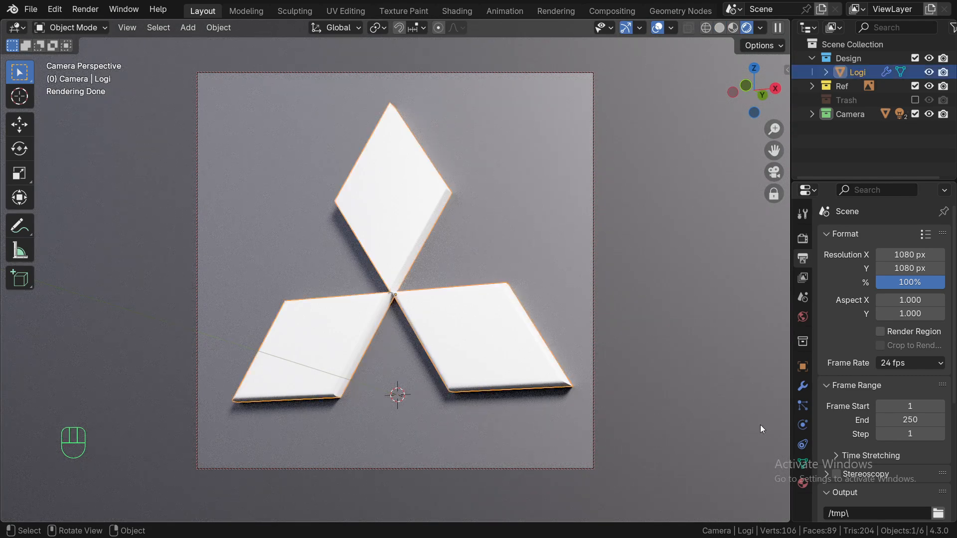
left_click(802, 479)
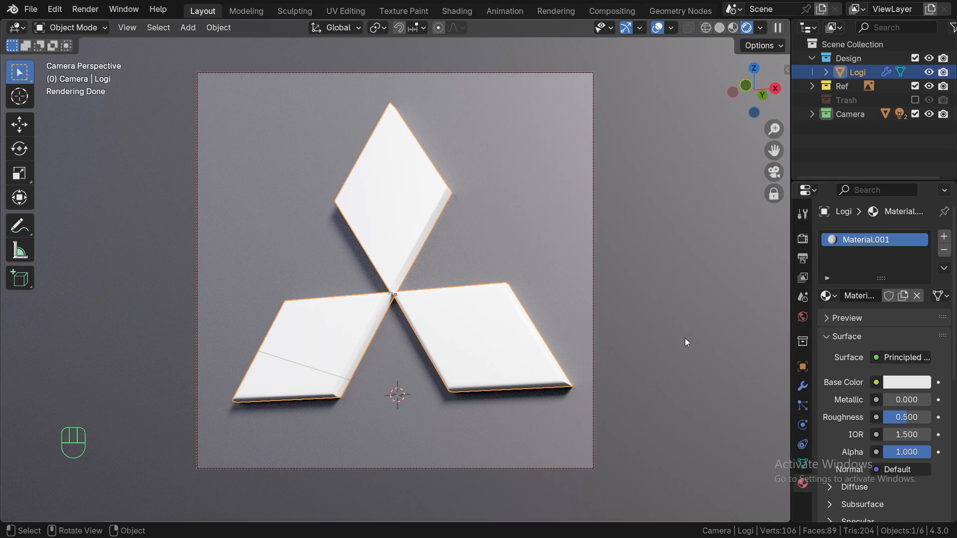
key("n")
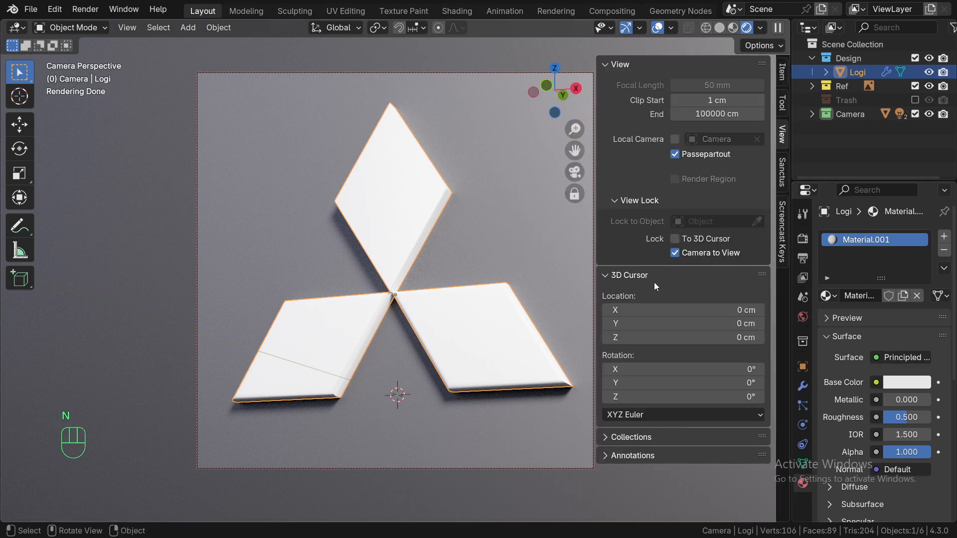
left_click(915, 297)
left_click(892, 309)
- Set the logo material's metallic to 1.000 and roughness to 0.25, and darken its base color to light grey
left_click_drag(894, 403, 928, 403)
left_click(906, 417)
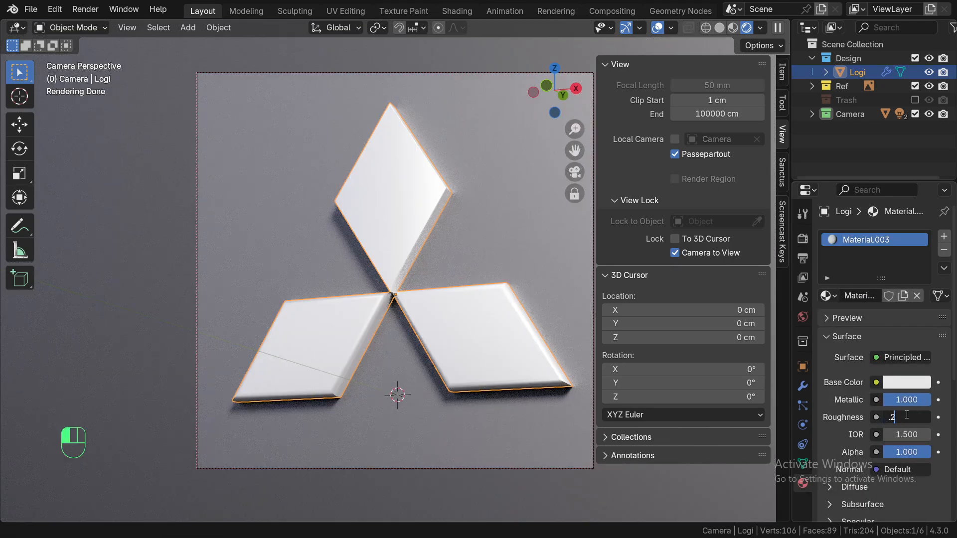
type(".25")
key("Return")
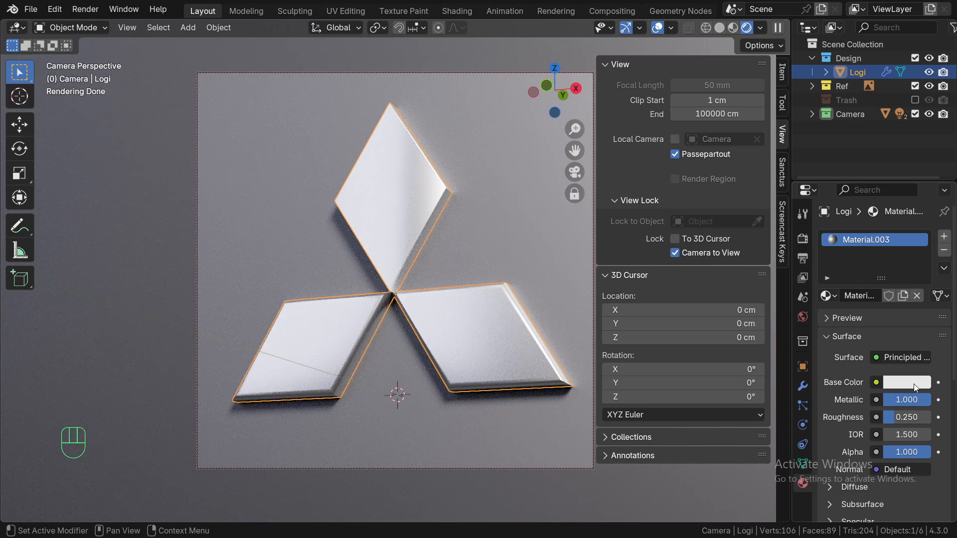
left_click(913, 384)
left_click(919, 175)
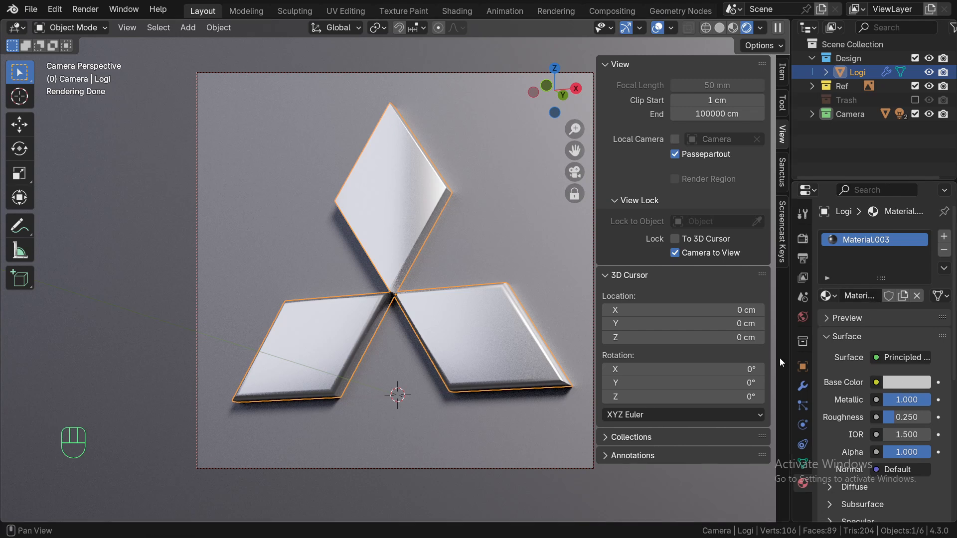
- Add a second material slot to the logo and apply Silver Pure from the Sanctus library's Metals category to it
left_click(783, 167)
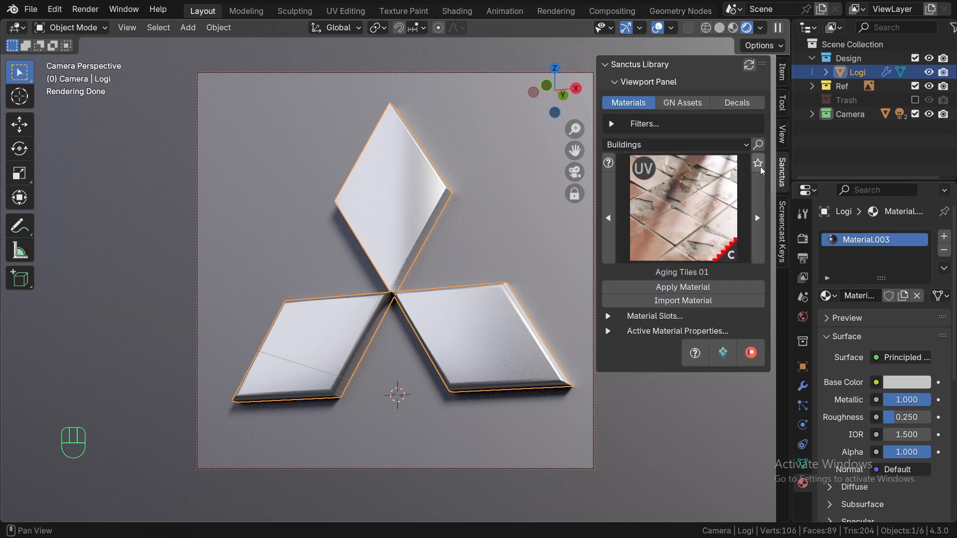
left_click(677, 143)
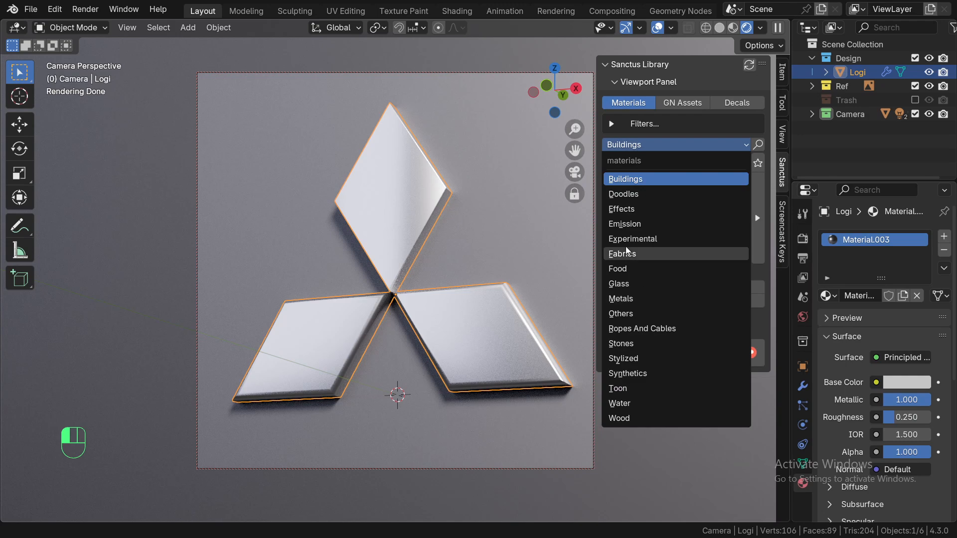
left_click(638, 299)
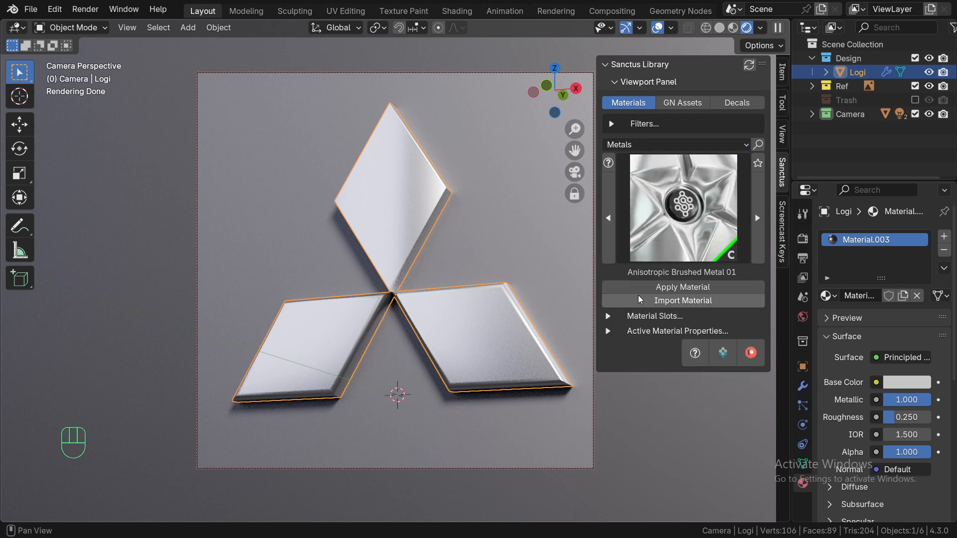
left_click(944, 237)
left_click(715, 195)
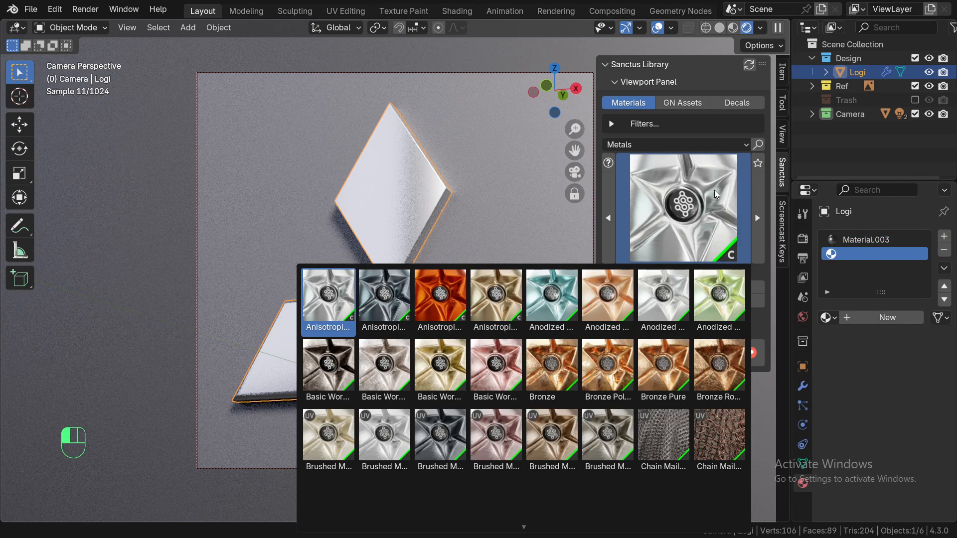
scroll(609, 399, "down", 5)
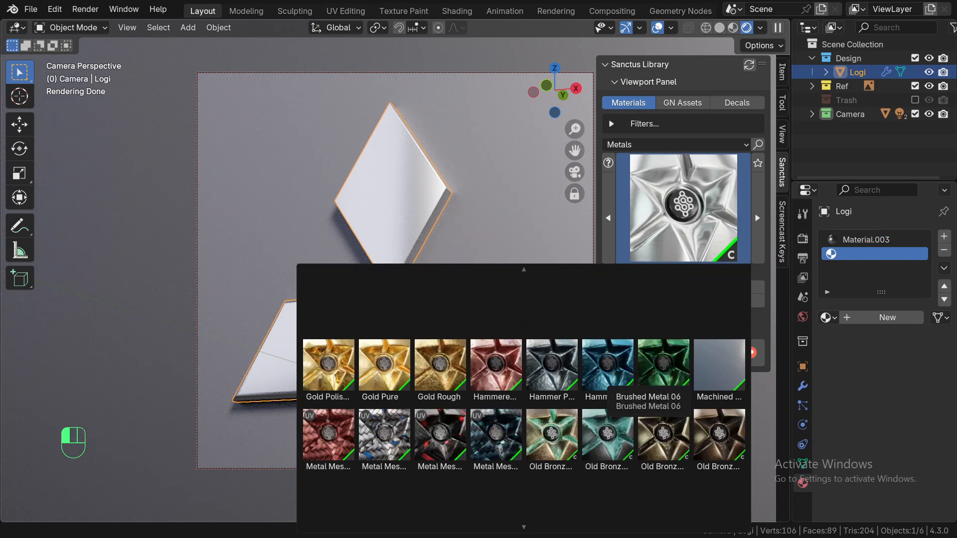
scroll(609, 394, "down", 5)
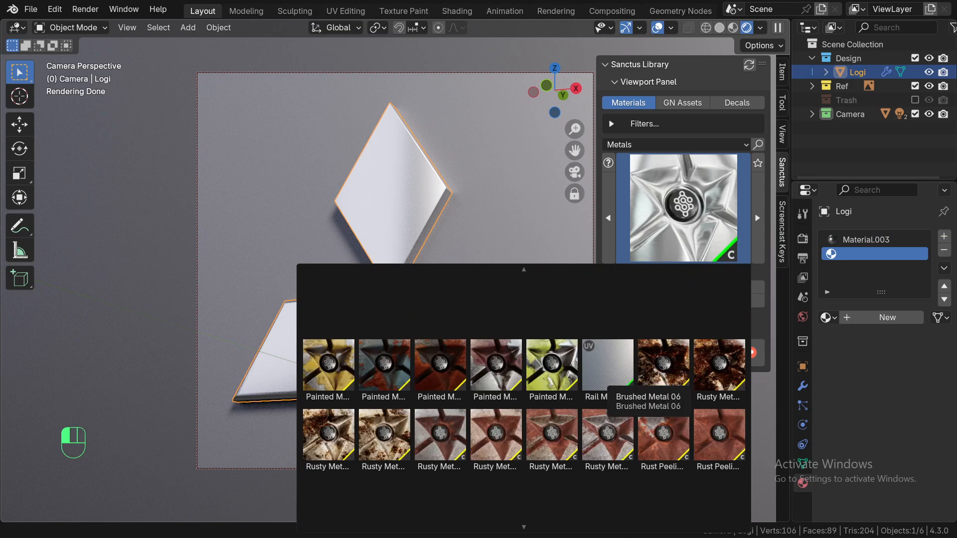
scroll(609, 394, "down", 3)
left_click(441, 424)
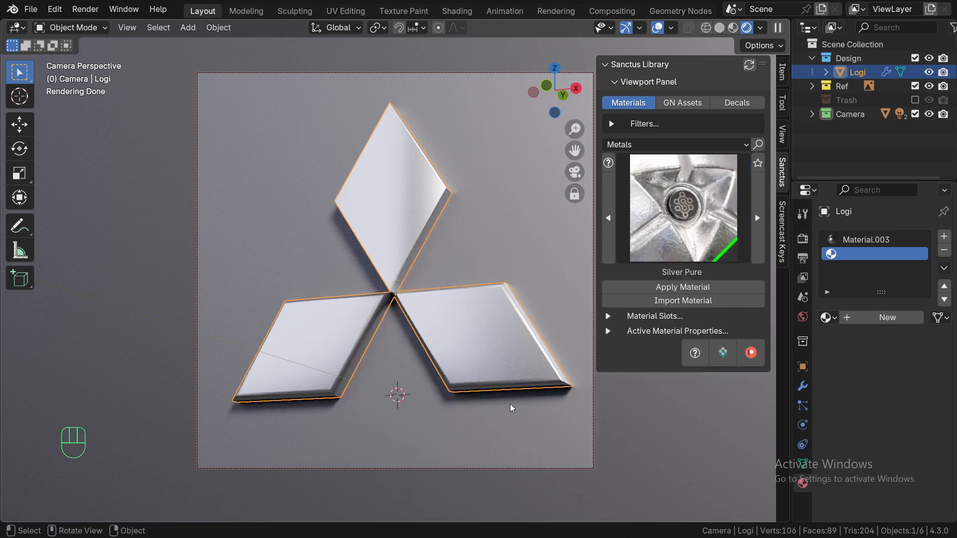
left_click(689, 291)
- Assign the silver_pure material to all faces of the logo's editable mesh and check the result in Object Mode
key("Tab")
key("a")
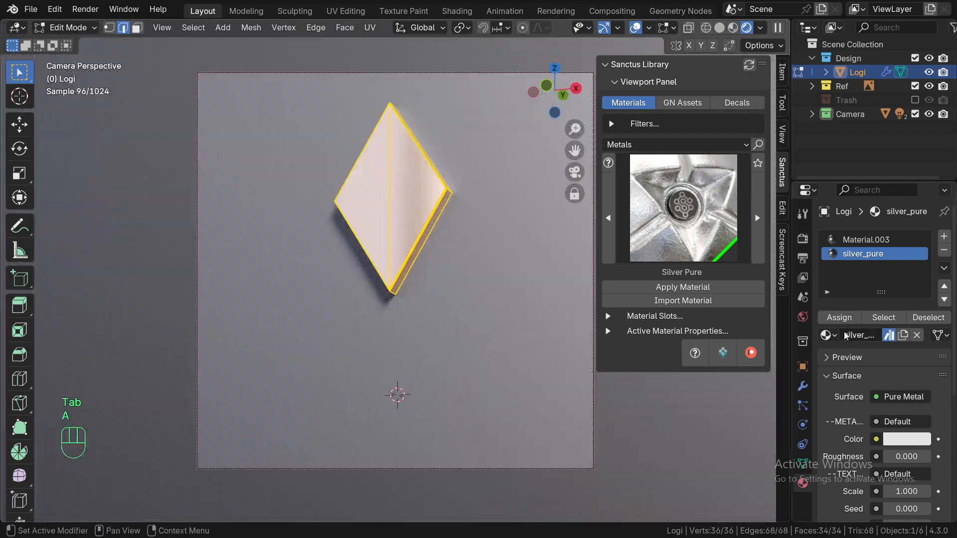
left_click(839, 318)
key("Tab")
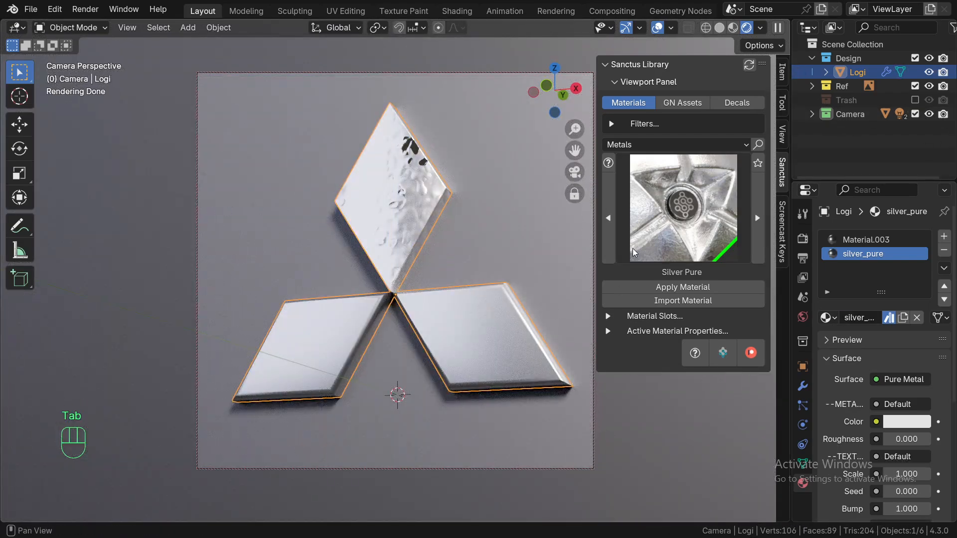
key("Tab")
key("Tab")
key("Tab")
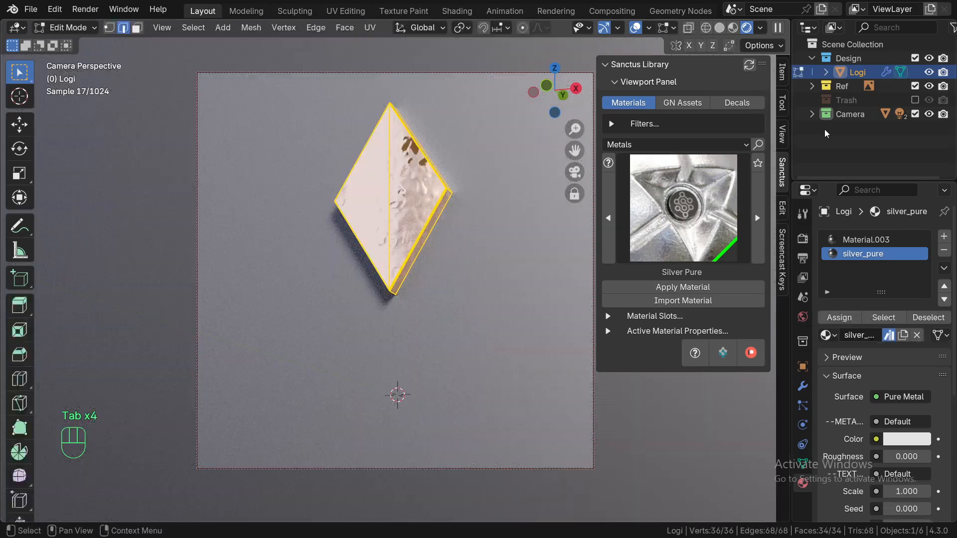
- Re-enable the Trash collection and give Plane.002, the source of the lower diamonds, the silver_pure material
left_click(914, 101)
key("Tab")
left_click(475, 336)
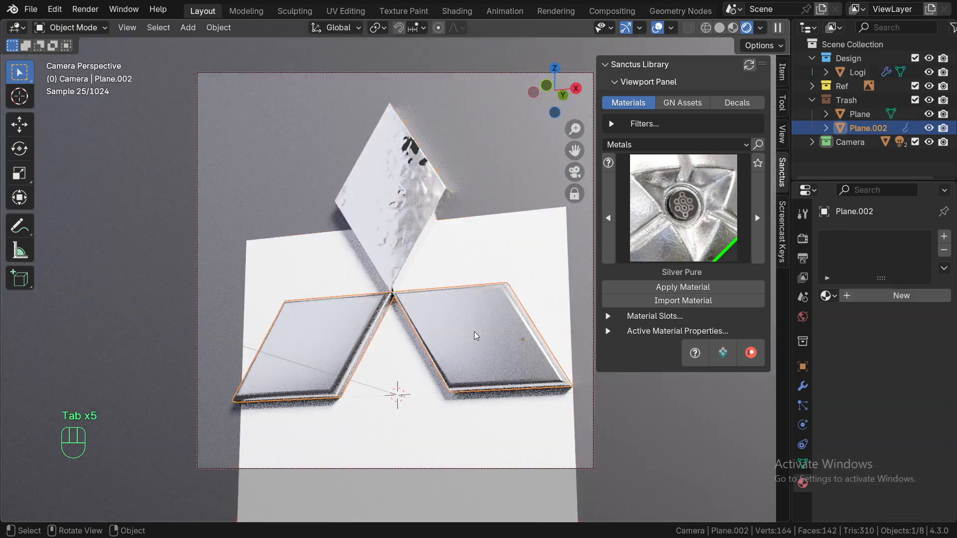
left_click(474, 336)
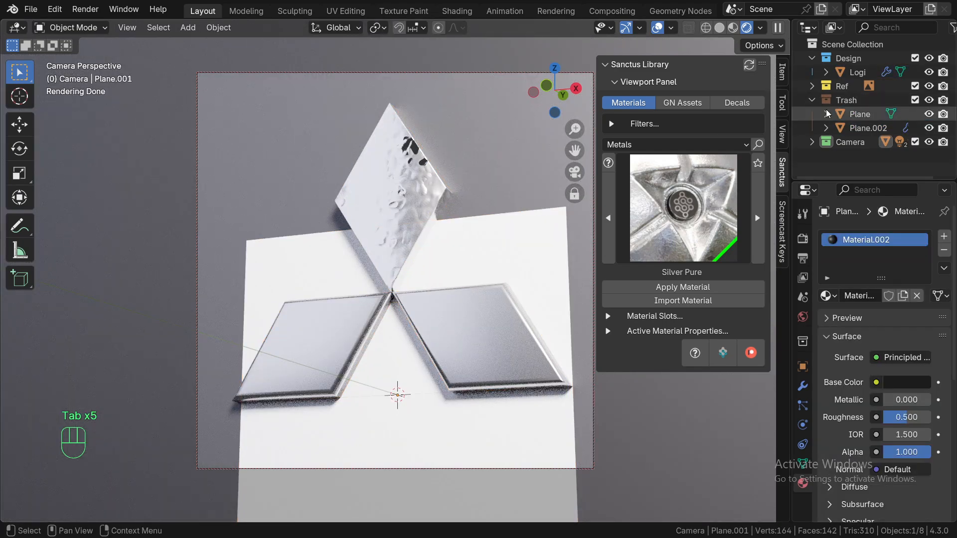
left_click(474, 336)
key("Tab")
key("a")
left_click(829, 313)
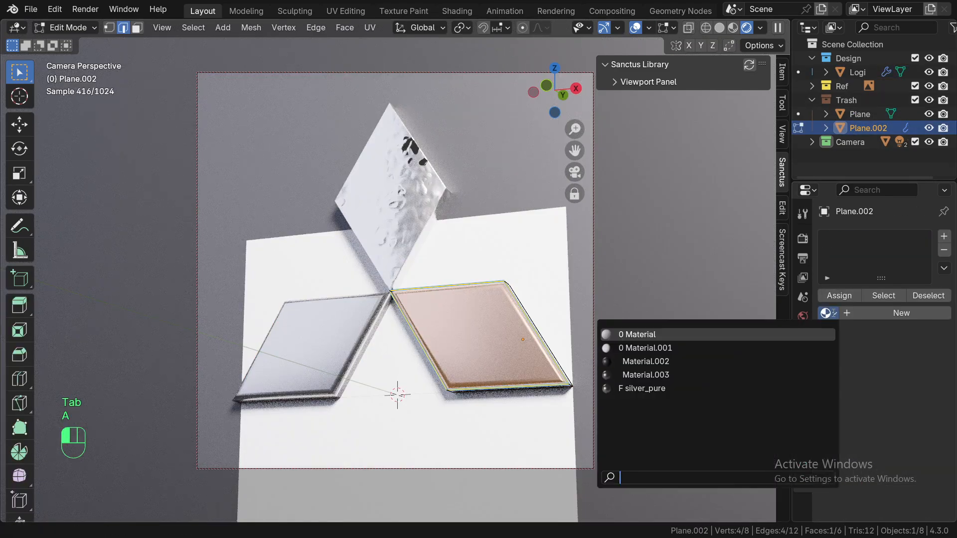
left_click(643, 388)
key("Tab")
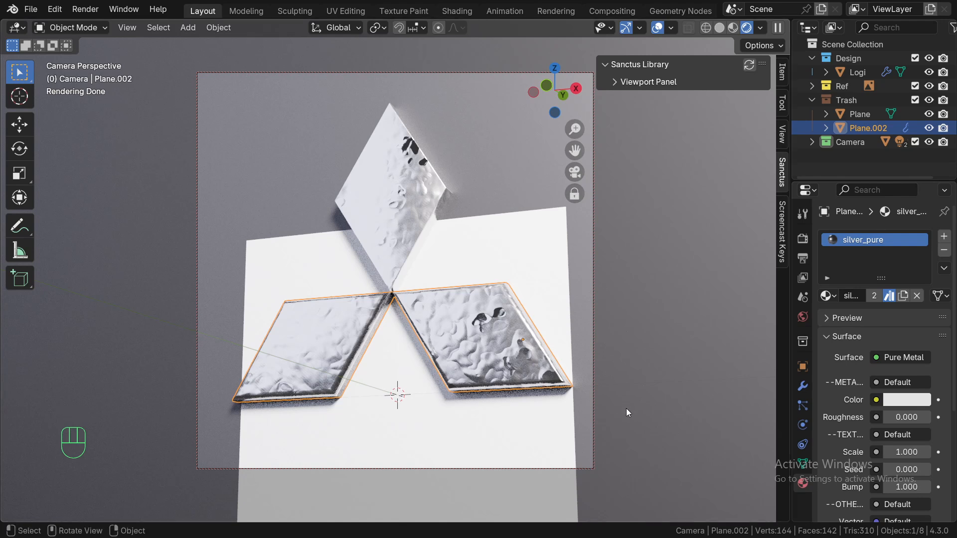
key("F10")
key("F11")
left_click(353, 333)
key("F5")
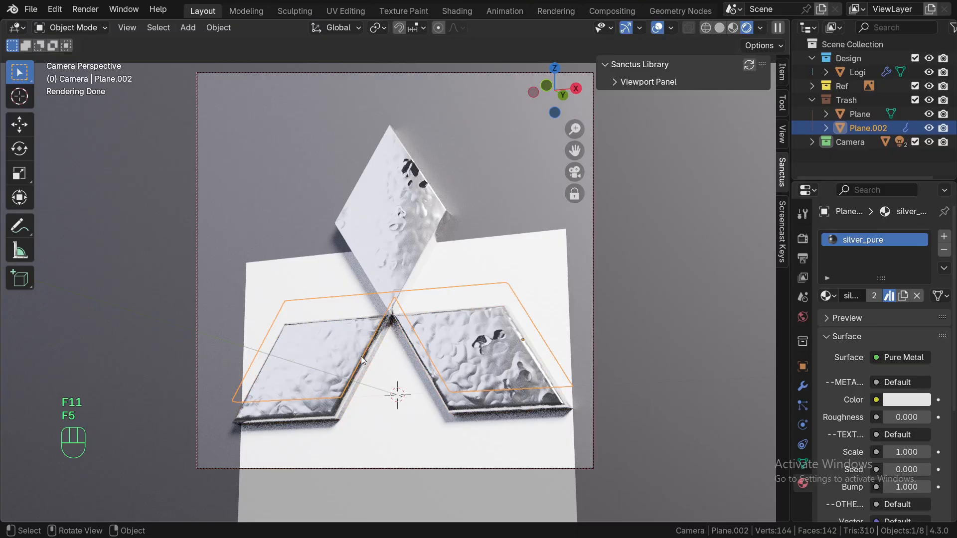
- Set the texture scale of the silver_pure material to 0.05
scroll(912, 411, "down", 1)
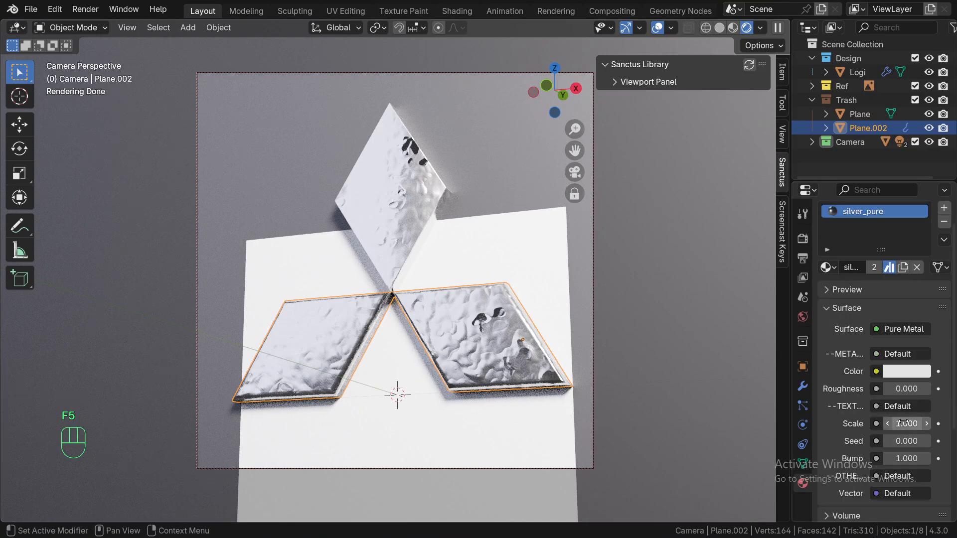
left_click(903, 422)
key("Return")
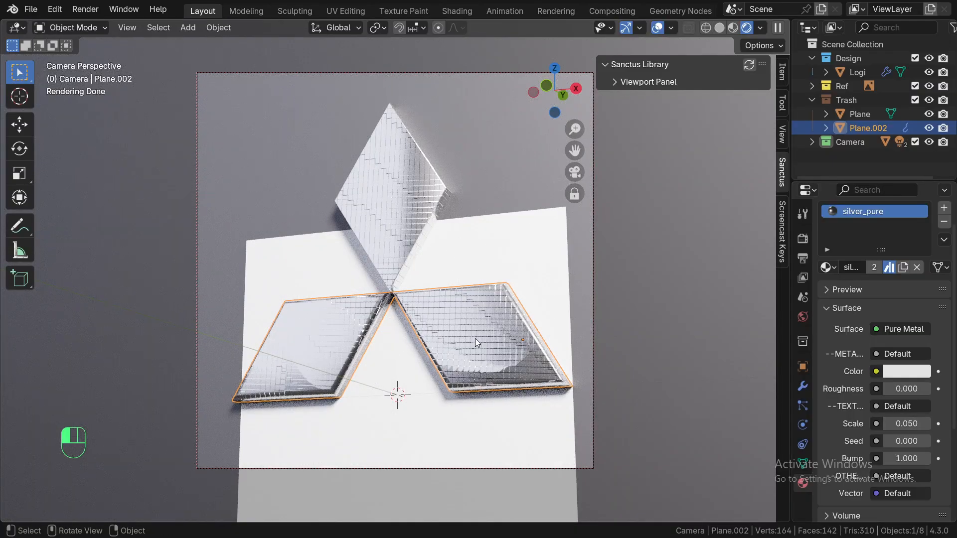
- Leave the camera view, exclude the Trash collection in solid shading, and return to rendered shading
key("KP_0")
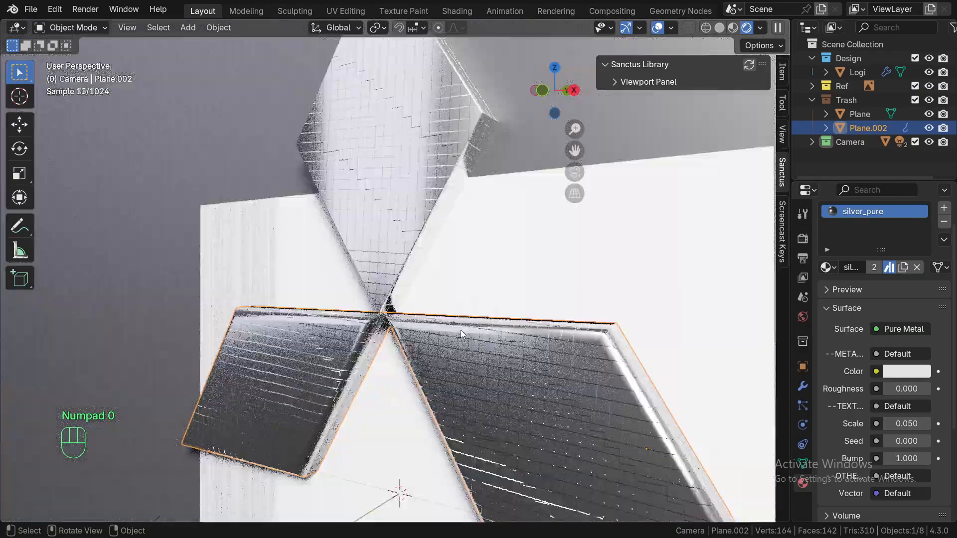
middle_click(463, 327, "alt")
key("alt+a")
key("z")
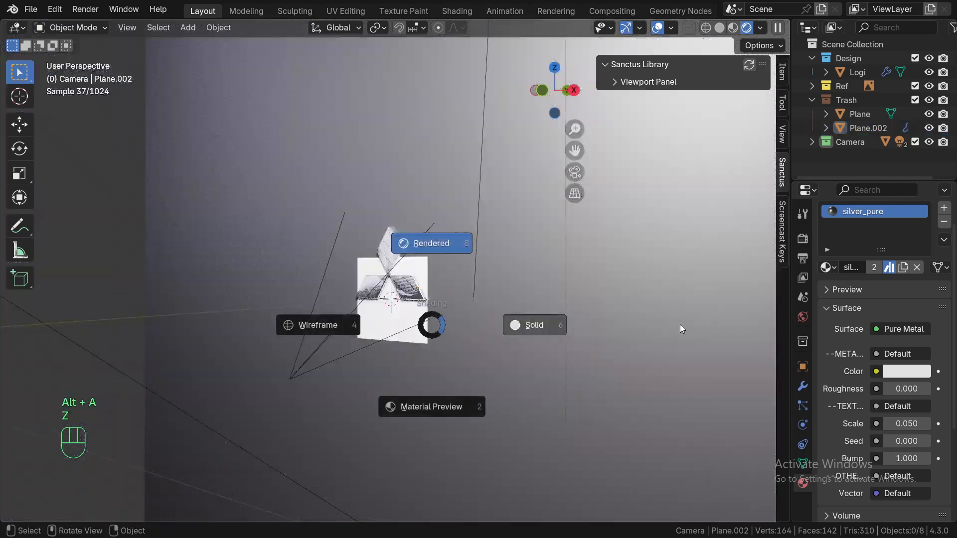
left_click(530, 325)
scroll(500, 295, "up", 5)
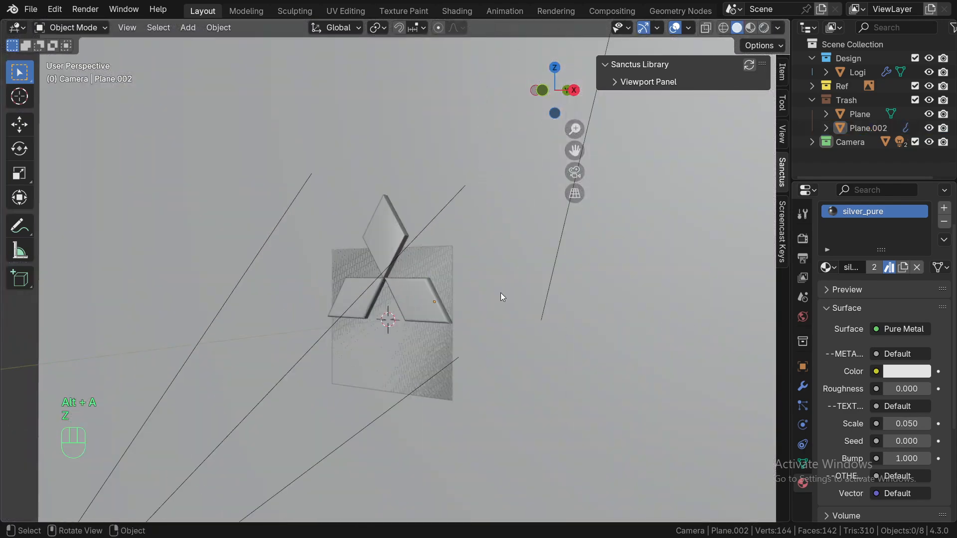
left_click(914, 100)
scroll(423, 285, "up", 4)
left_click(764, 27)
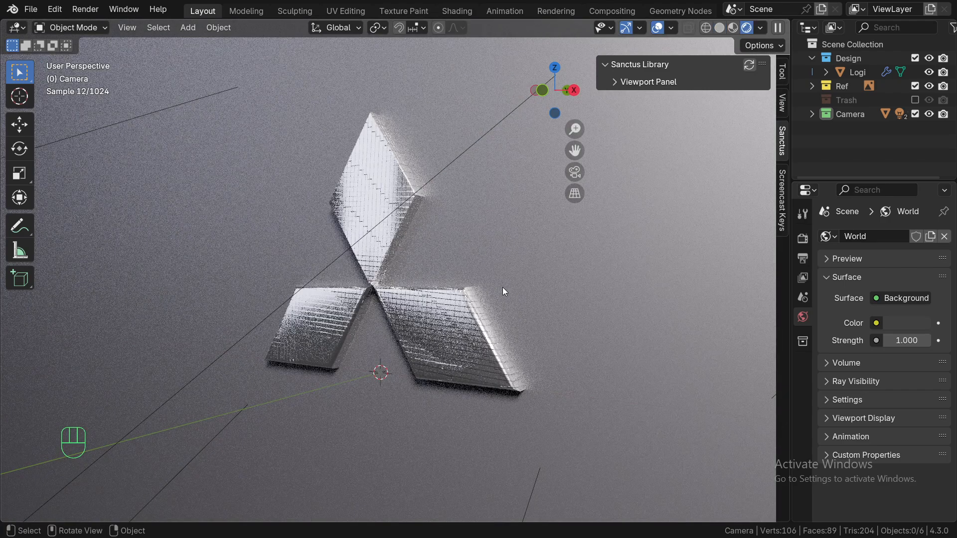
- Select the logo and set its silver_pure material's roughness to 0.1 and texture seed to 0.3
scroll(464, 328, "up", 4)
left_click(504, 331)
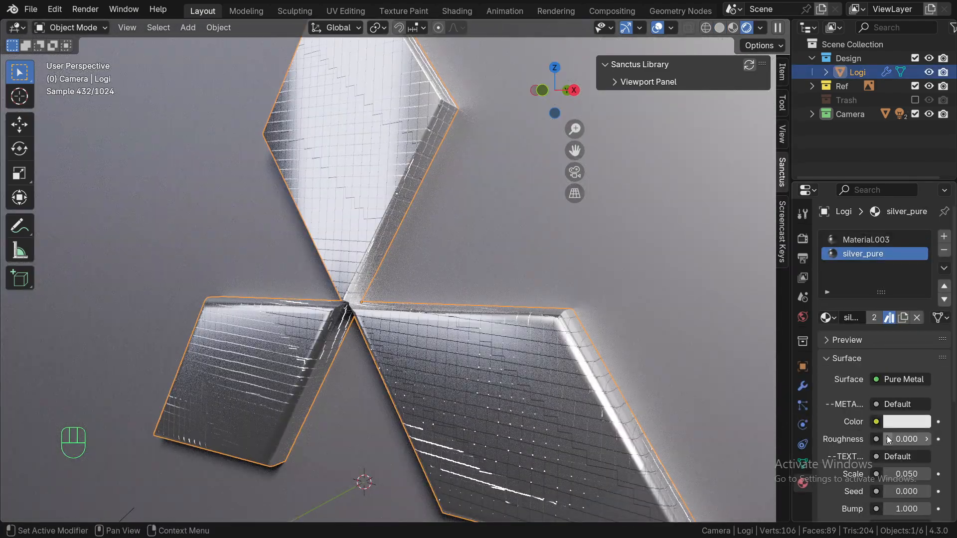
key("Tab")
key("Tab")
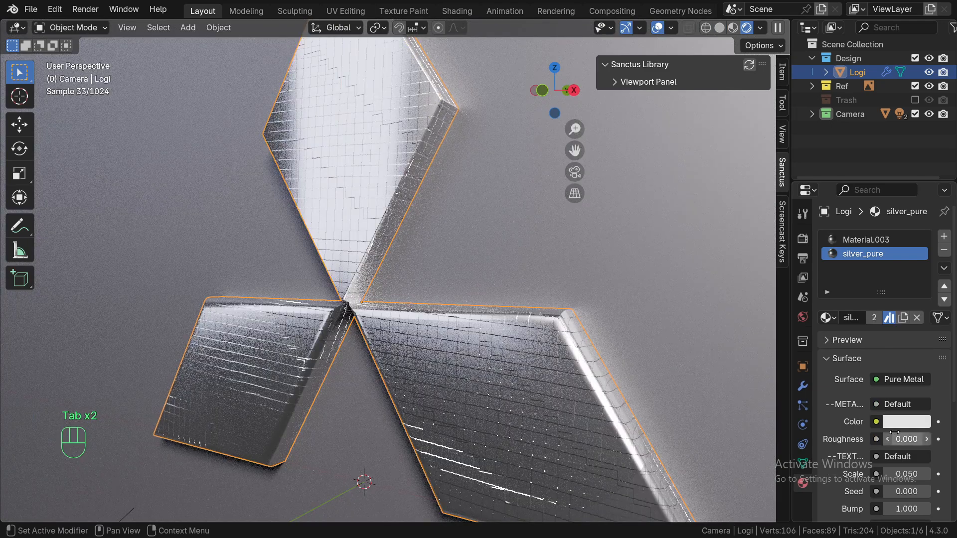
scroll(897, 399, "down", 3)
left_click(902, 382)
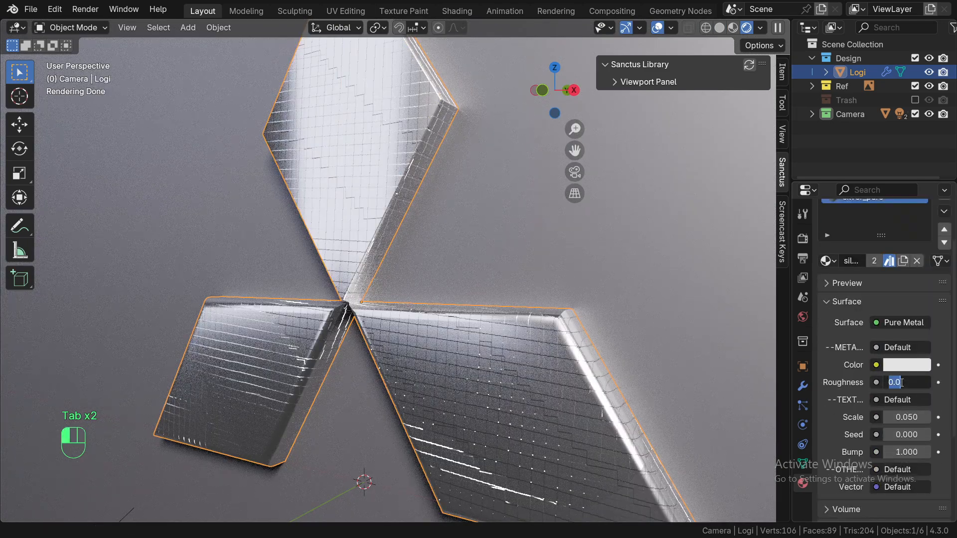
type("1")
key("Return")
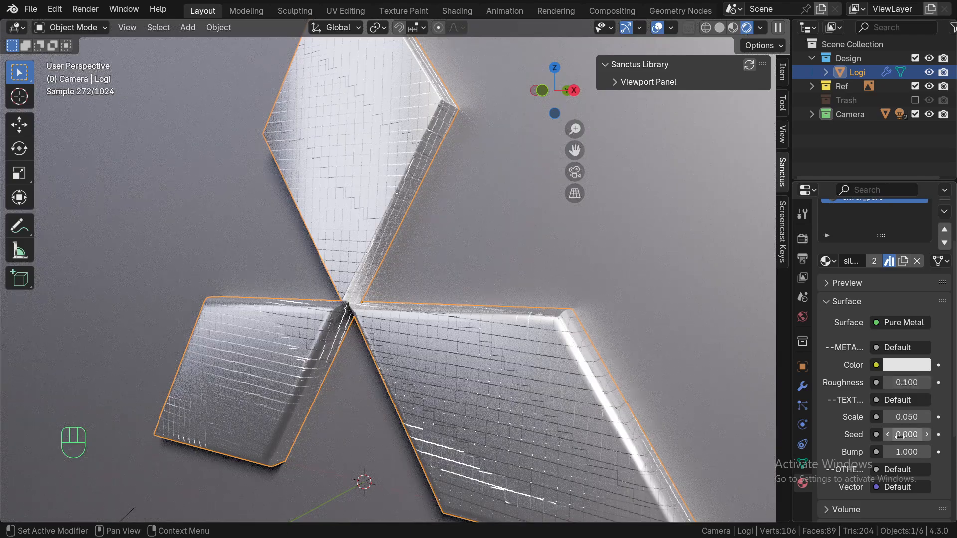
left_click_drag(907, 437, 921, 438)
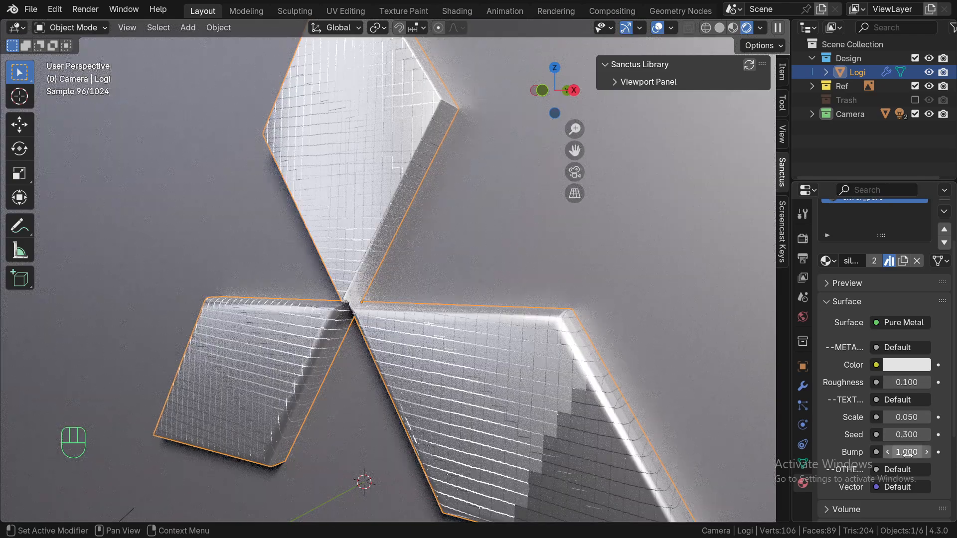
- Widen the properties editor and set the silver_pure material's texture bump to 0.1
scroll(842, 283, "up", 3)
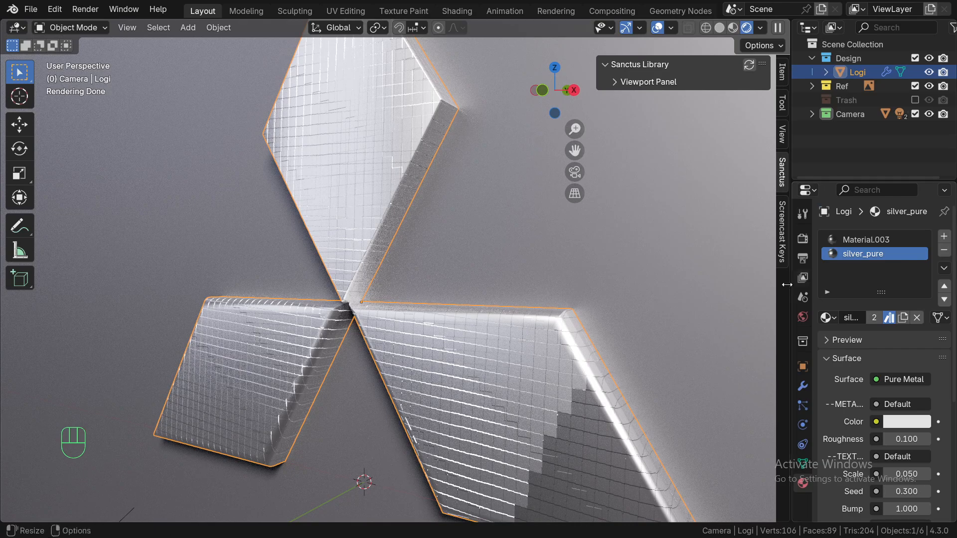
left_click_drag(790, 286, 724, 287)
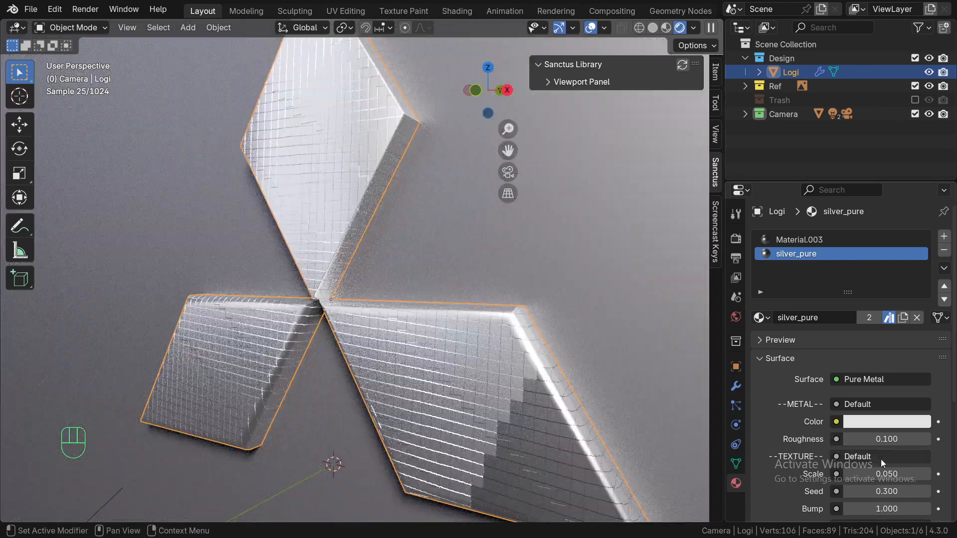
scroll(880, 459, "down", 3)
left_click(887, 454)
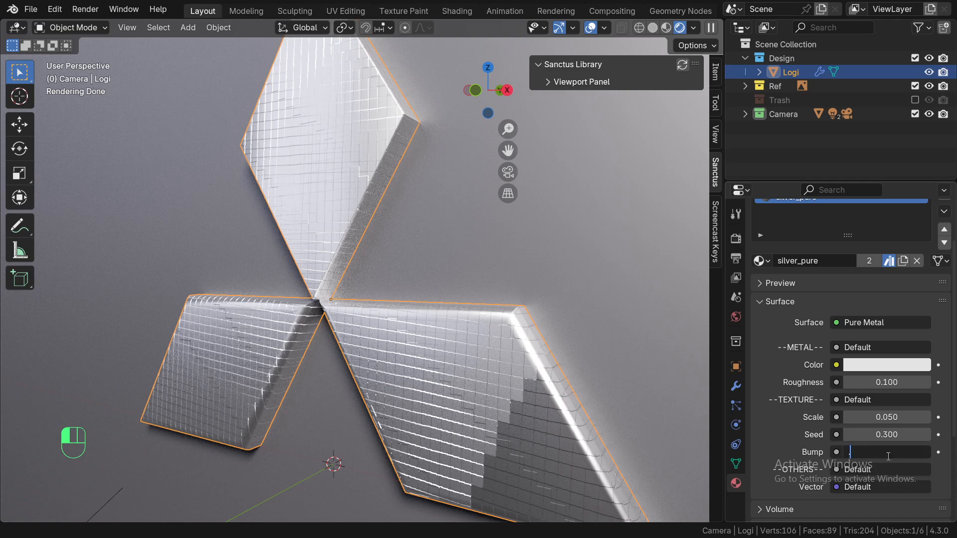
type(".1")
key("Return")
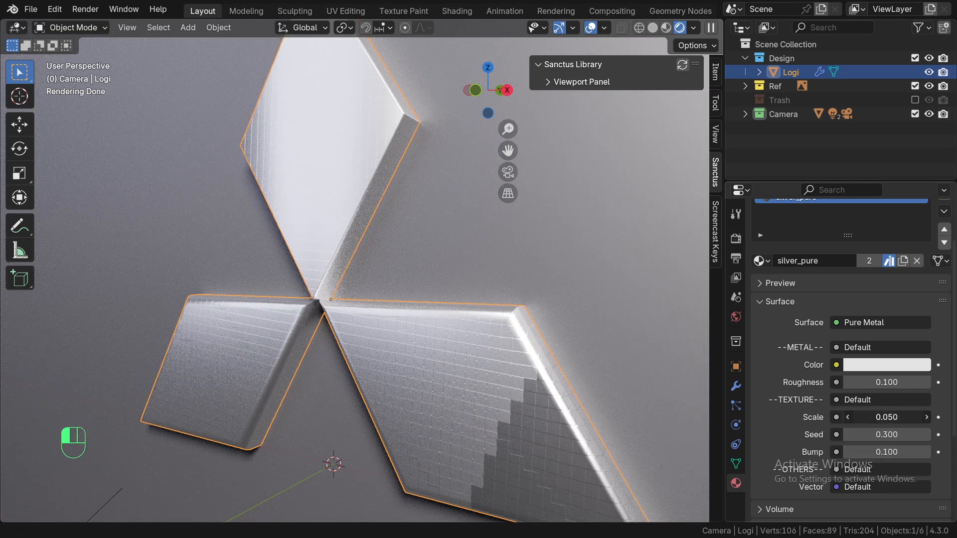
- Try texture scales of 11, 0.5 and 0.02 on the silver_pure material
left_click(884, 418)
type("11")
key("Return")
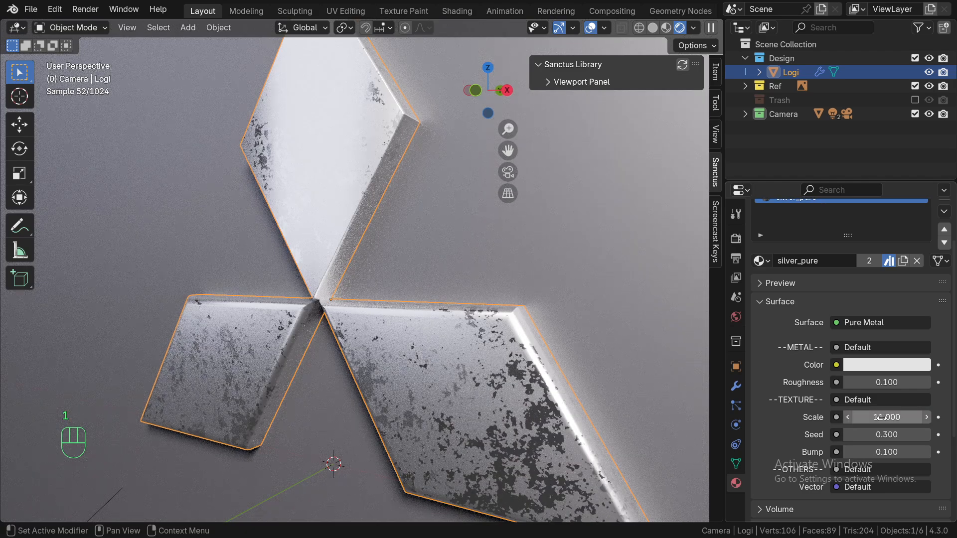
left_click(882, 418)
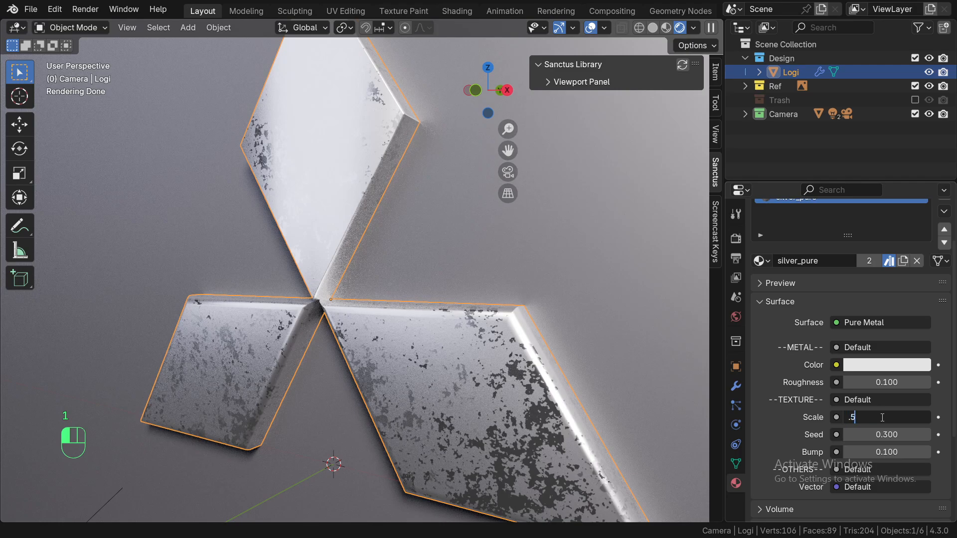
key("Return")
left_click(882, 418)
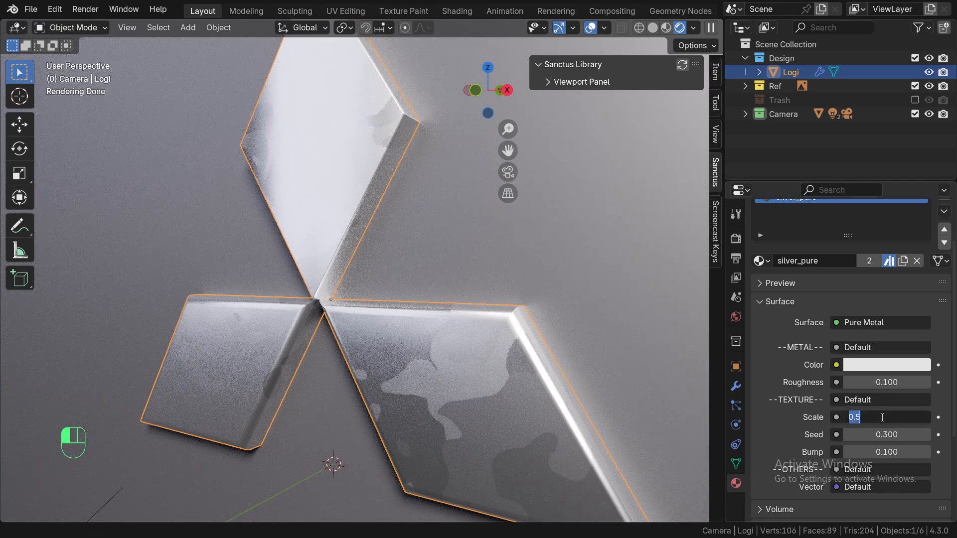
key("Return")
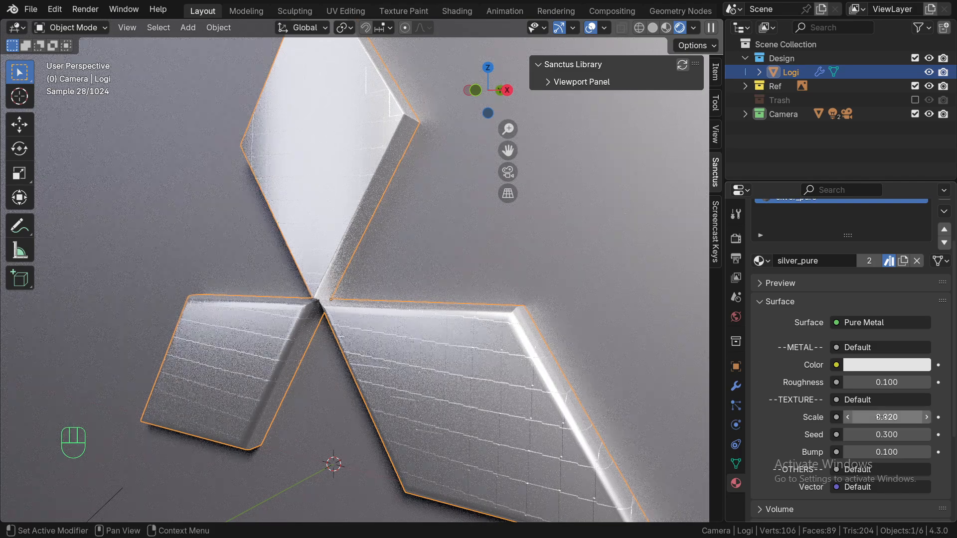
- Try a roughness of 1 on the silver_pure material and set it back to 0.1
scroll(251, 313, "down", 3)
scroll(328, 333, "up", 4)
scroll(329, 330, "up", 4)
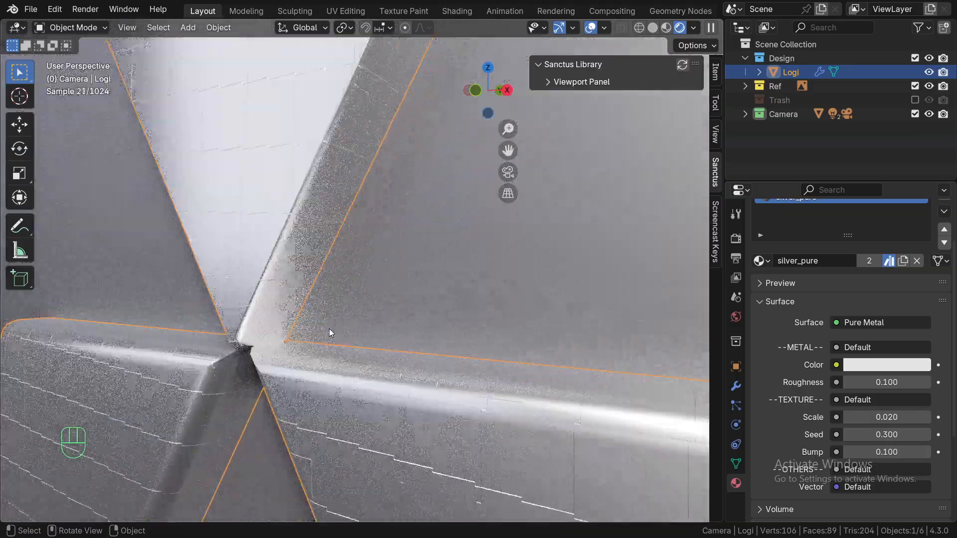
middle_click_drag(423, 406, 223, 241, "shift")
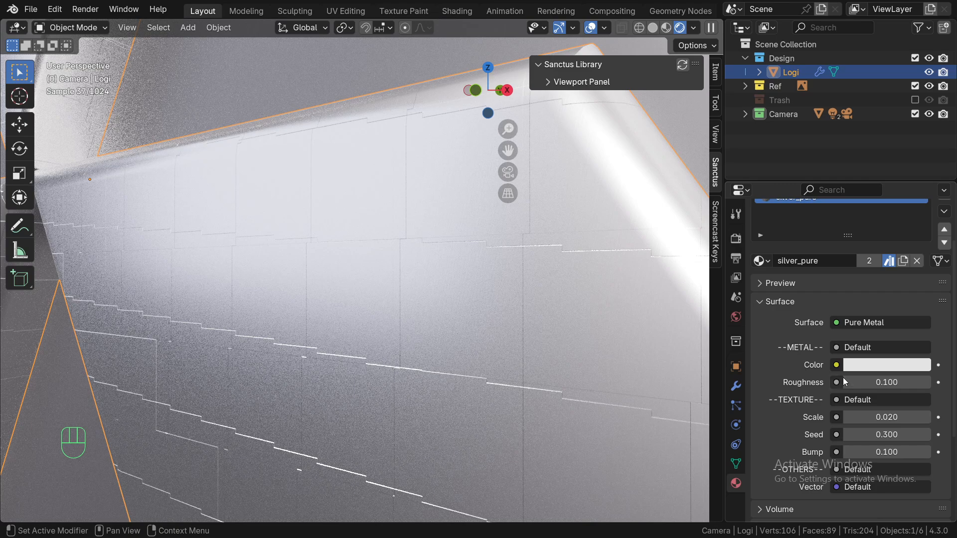
left_click(869, 382)
type("1")
key("Return")
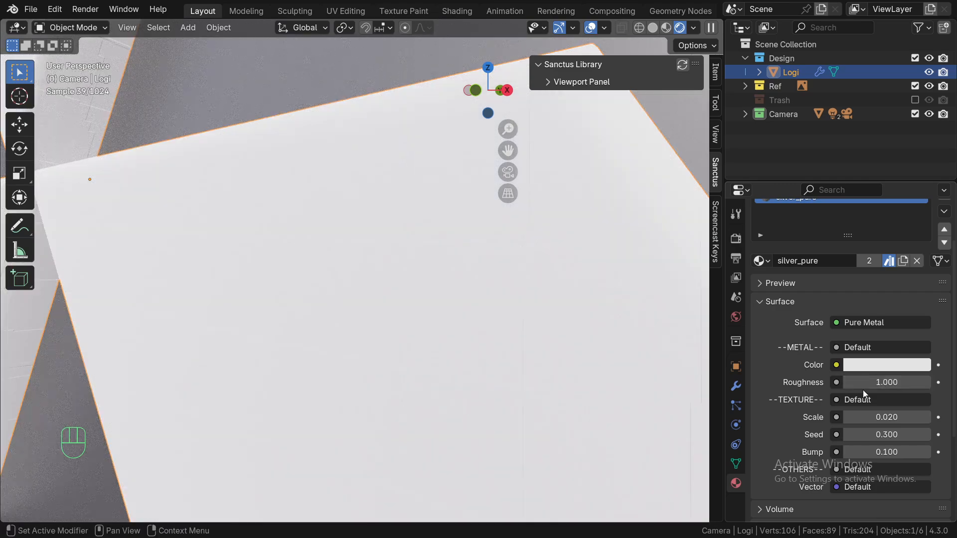
left_click(893, 383)
type("0.1")
key("Return")
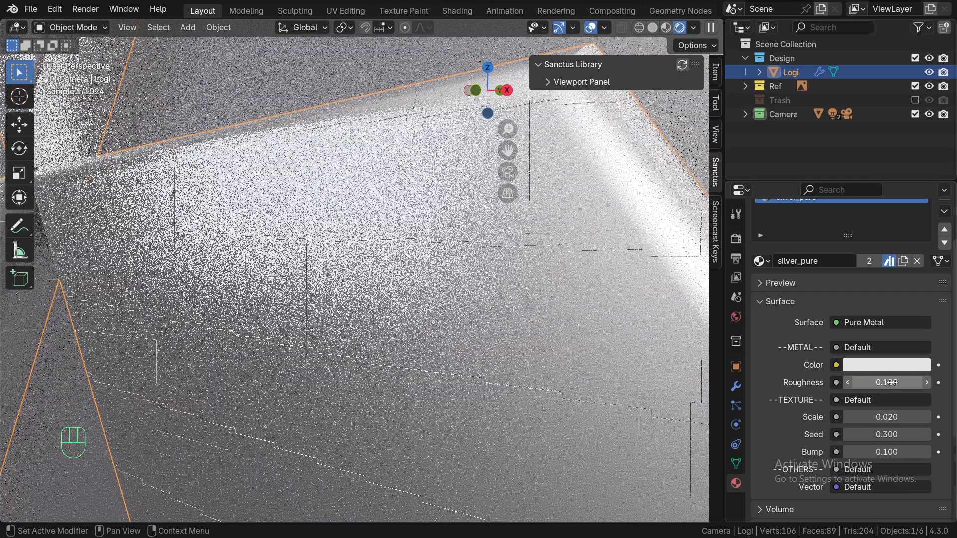
- Try a texture scale of 1 on the silver_pure material and inspect the lower diamond's surface
left_click(892, 418)
type("1")
key("Return")
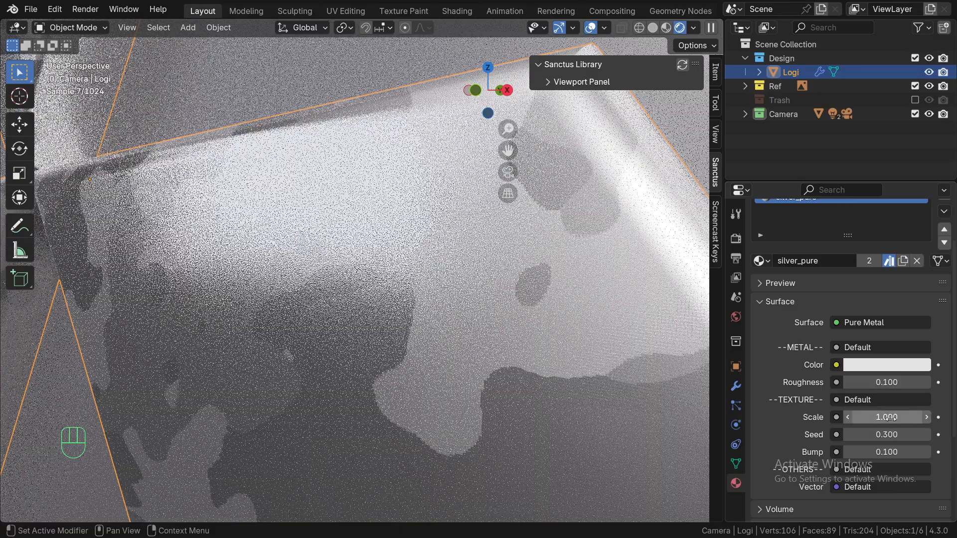
scroll(411, 325, "up", 3)
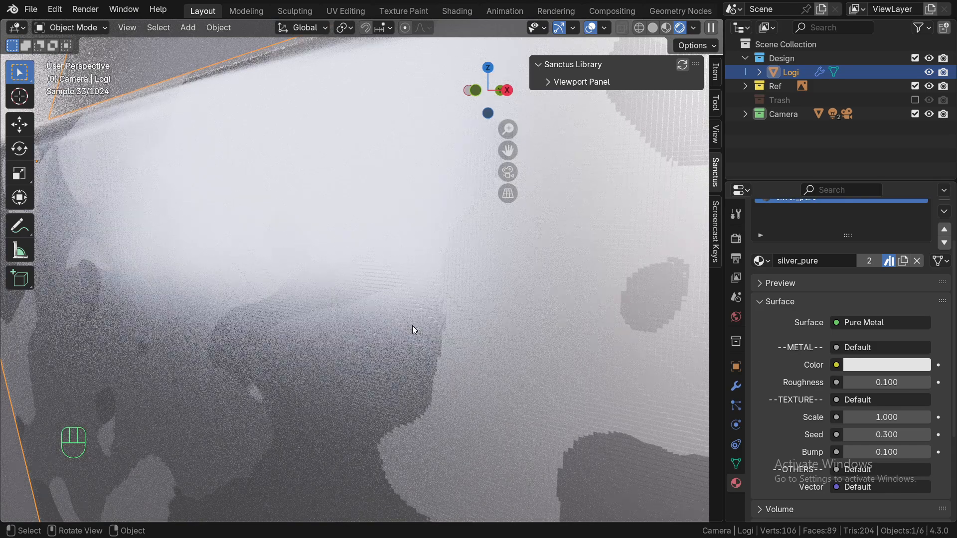
scroll(412, 325, "up", 2)
scroll(412, 325, "up", 3)
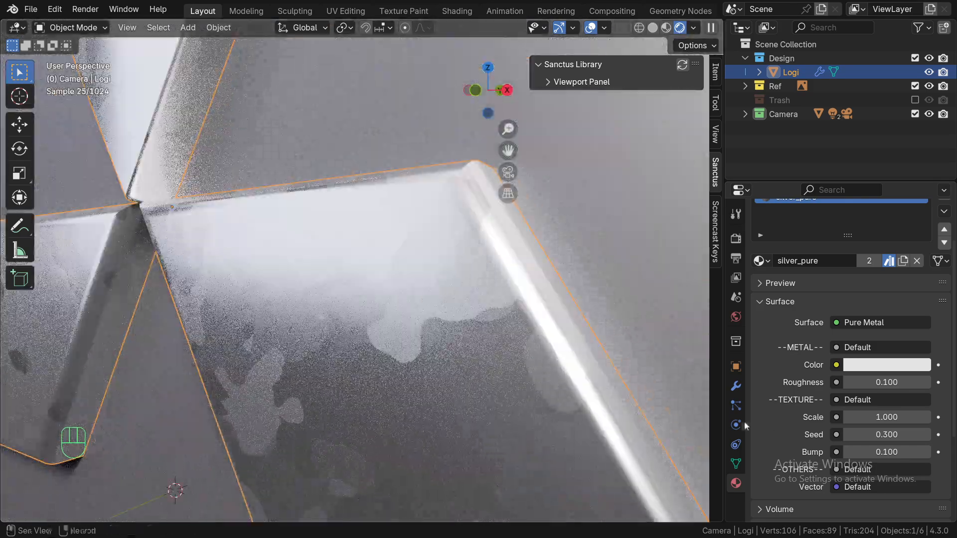
- Try lowering the silver_pure texture scale to 0 and inspect the smooth diamond faces
left_click_drag(886, 417, 830, 417)
scroll(306, 272, "down", 5)
left_click_drag(305, 272, 386, 297, "alt")
left_click(926, 419)
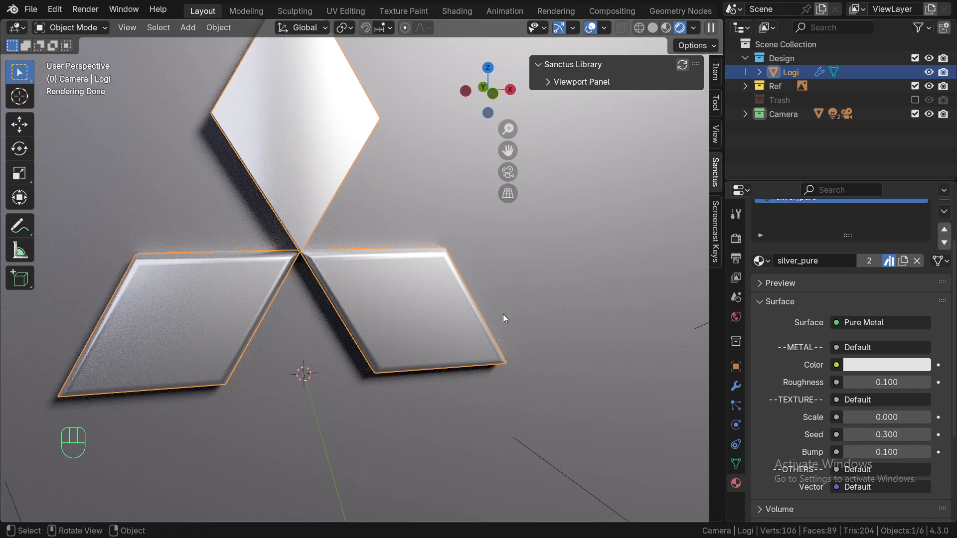
scroll(503, 316, "up", 6)
left_click_drag(444, 323, 432, 295, "alt")
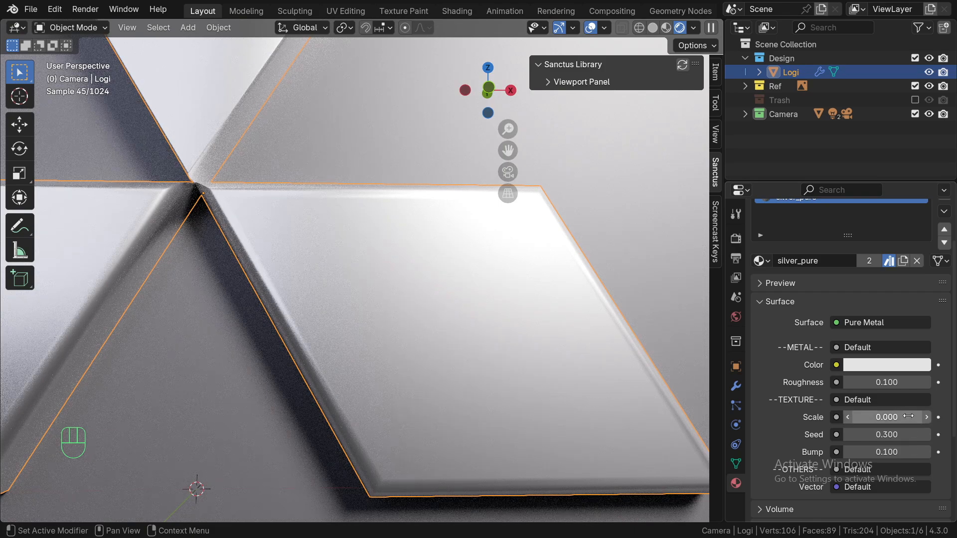
- Compare texture scales of 0.02, 22, 55 and 100 on the logo's silver_pure material
left_click_drag(904, 417, 909, 417, "shift")
scroll(505, 319, "down", 6)
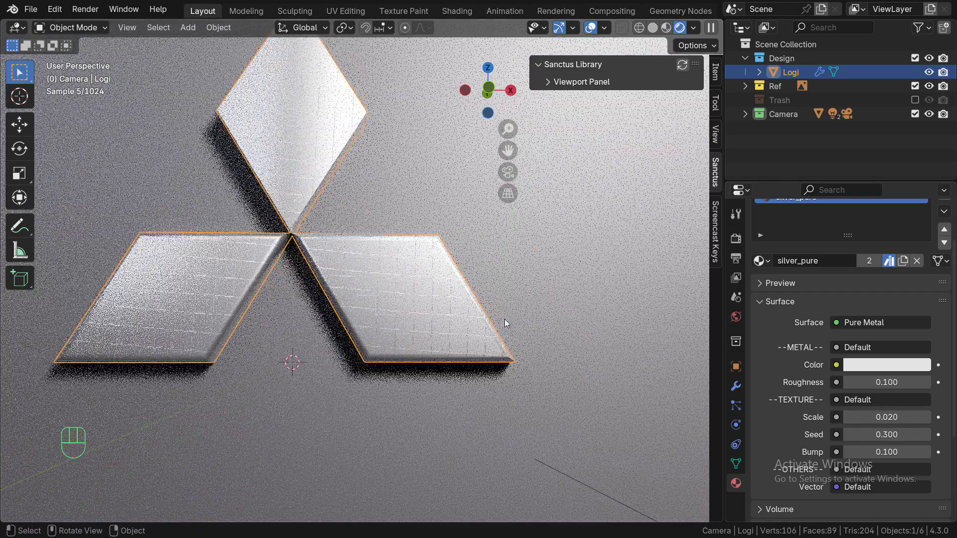
left_click(916, 416)
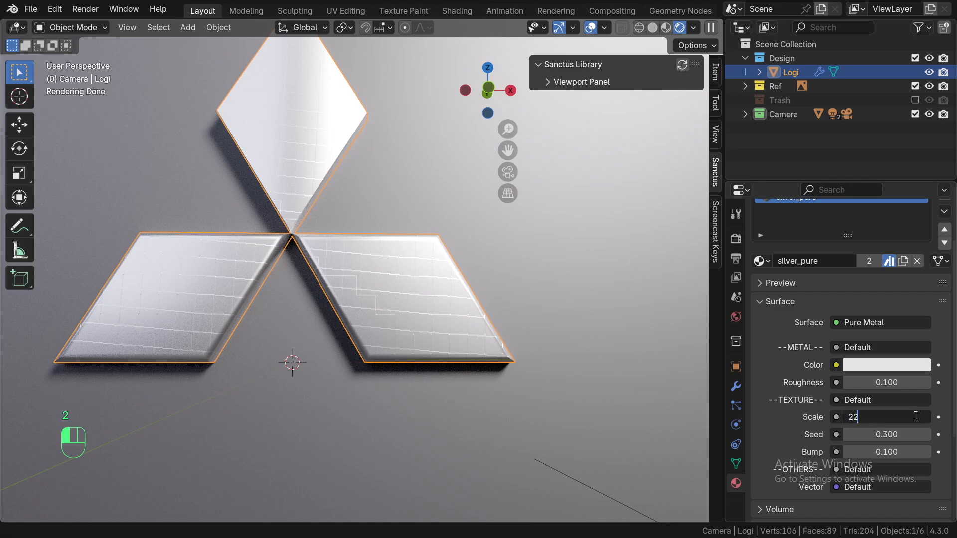
key("Return")
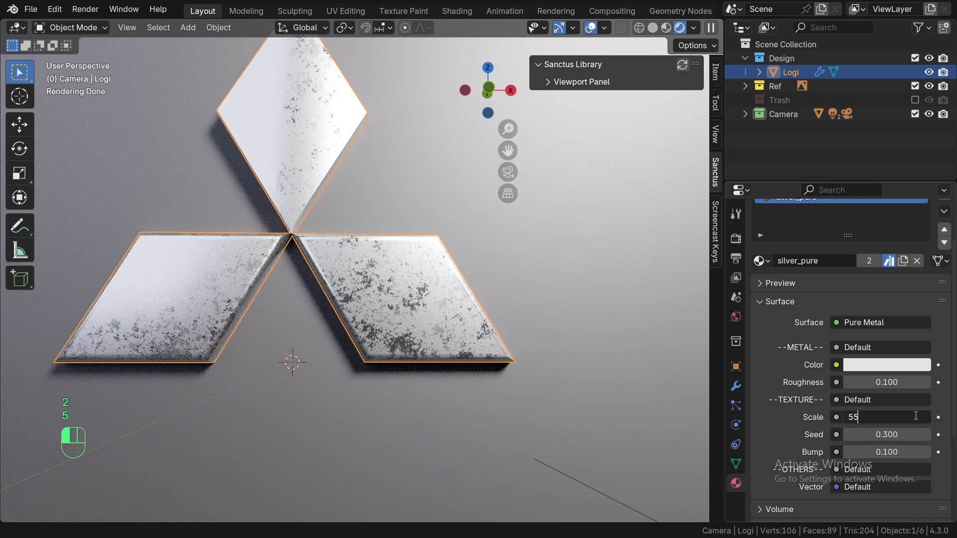
key("Return")
left_click(915, 415)
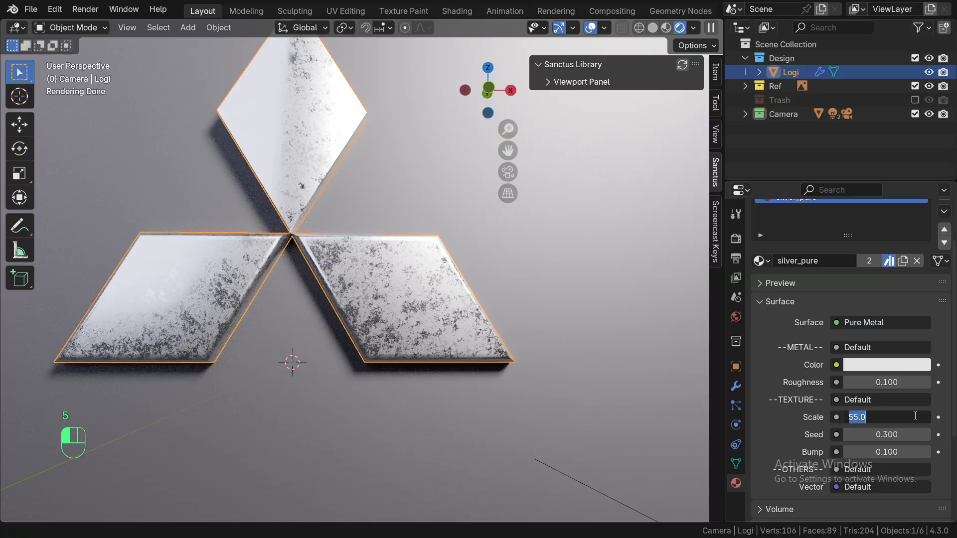
key("Return")
scroll(361, 333, "up", 3)
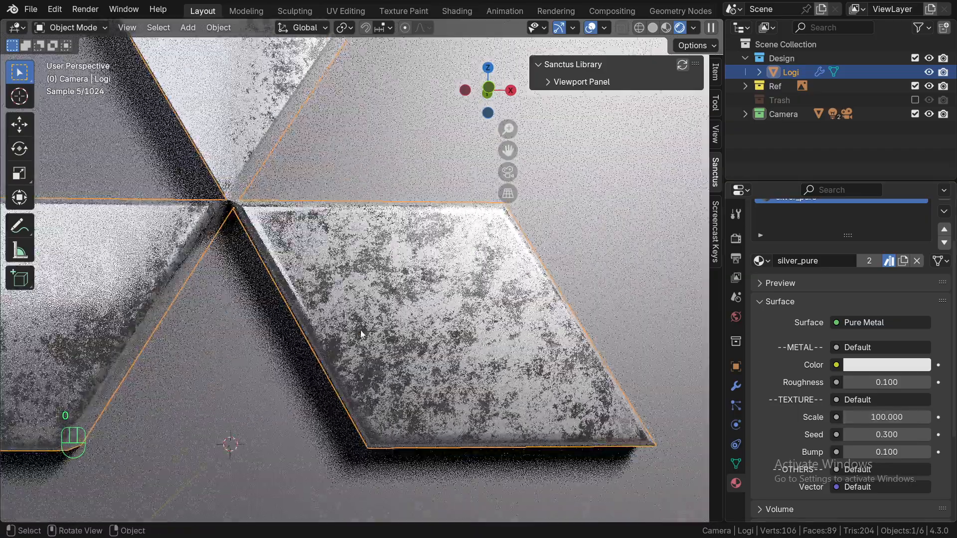
middle_click_drag(361, 334, 324, 332)
scroll(426, 335, "up", 1)
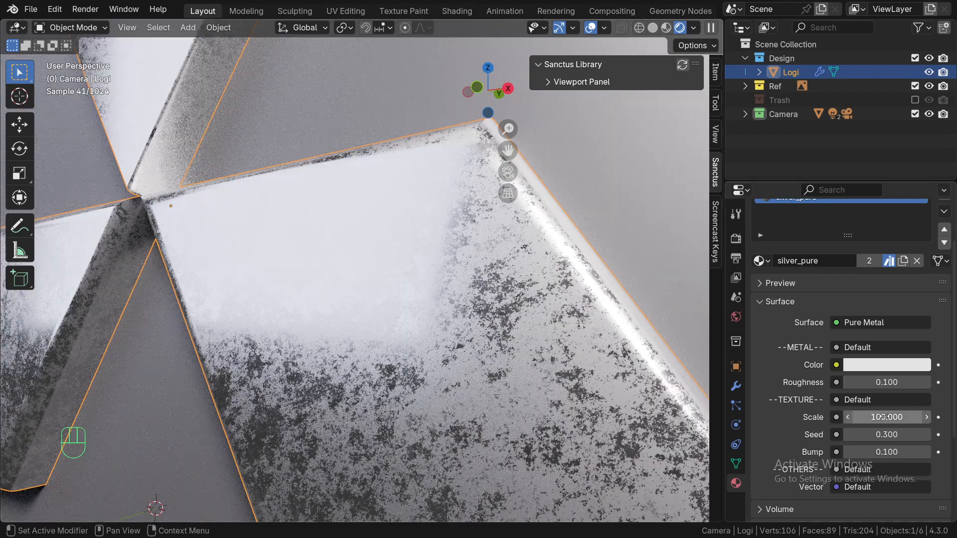
- Set the silver_pure material's texture scale to 25
left_click(885, 417)
type("2")
key("Return")
key("5")
left_click(884, 417)
type("2")
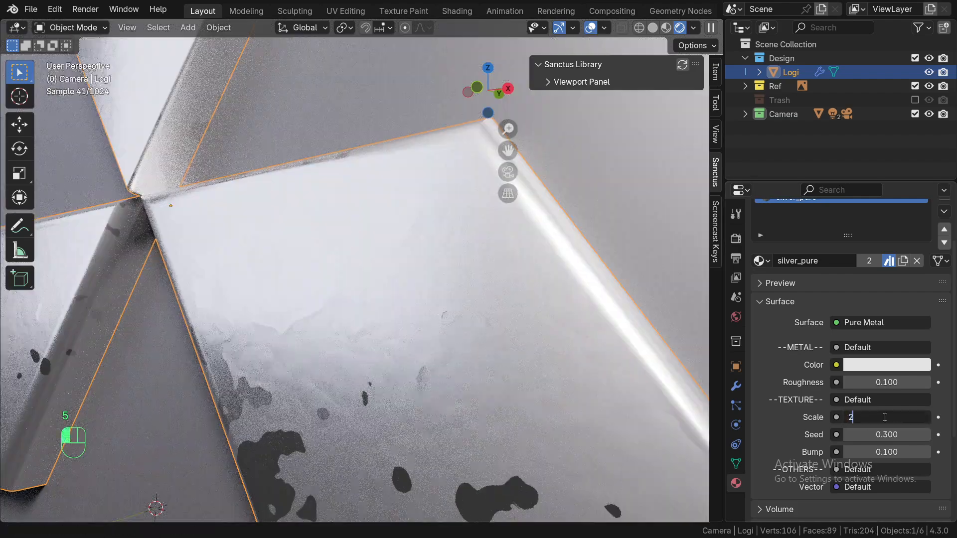
type("5")
key("Return")
- Deselect everything, return to the camera view, and raise the silver_pure material's bump to 0.18
key("alt+a")
scroll(410, 313, "down", 5)
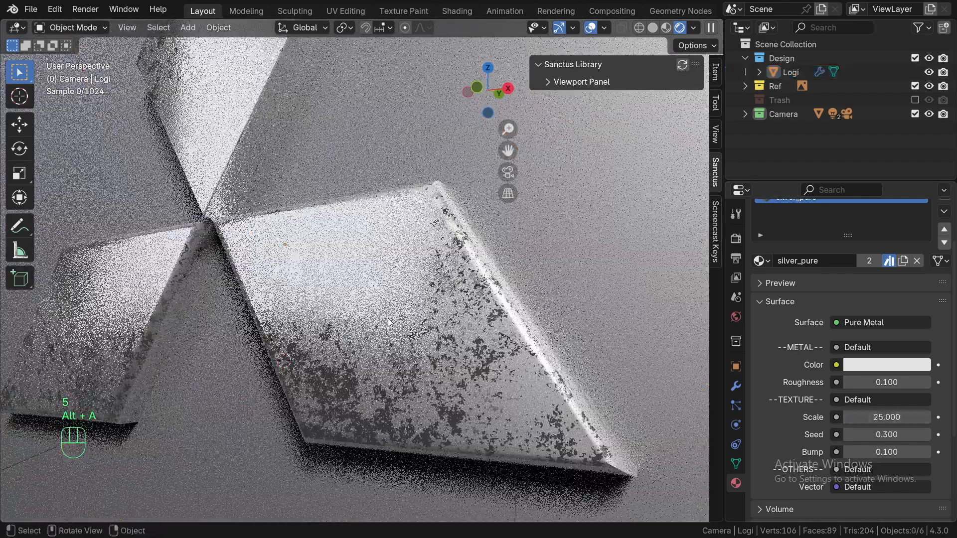
middle_click_drag(399, 309, 410, 312)
left_click_drag(410, 312, 399, 346, "alt")
key("KP_0")
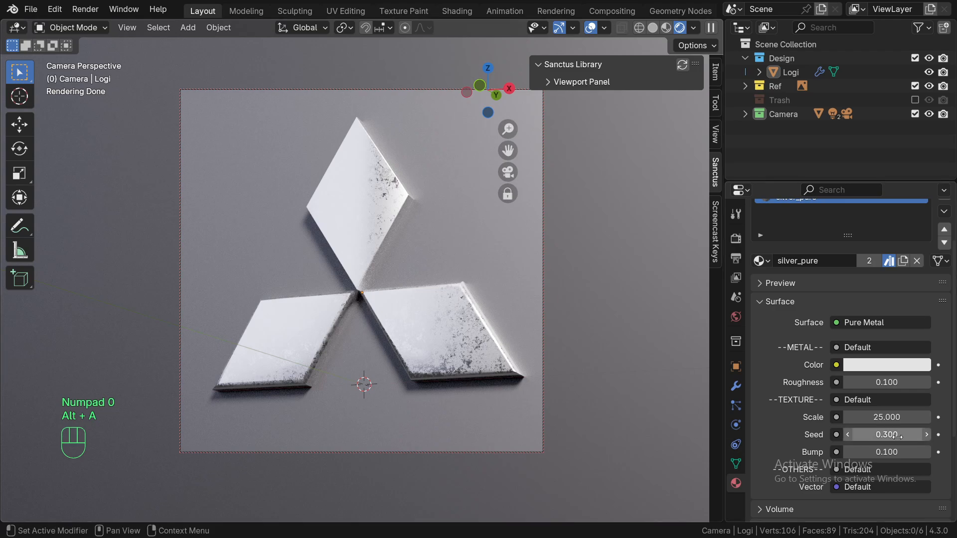
left_click_drag(917, 452, 934, 452, "shift")
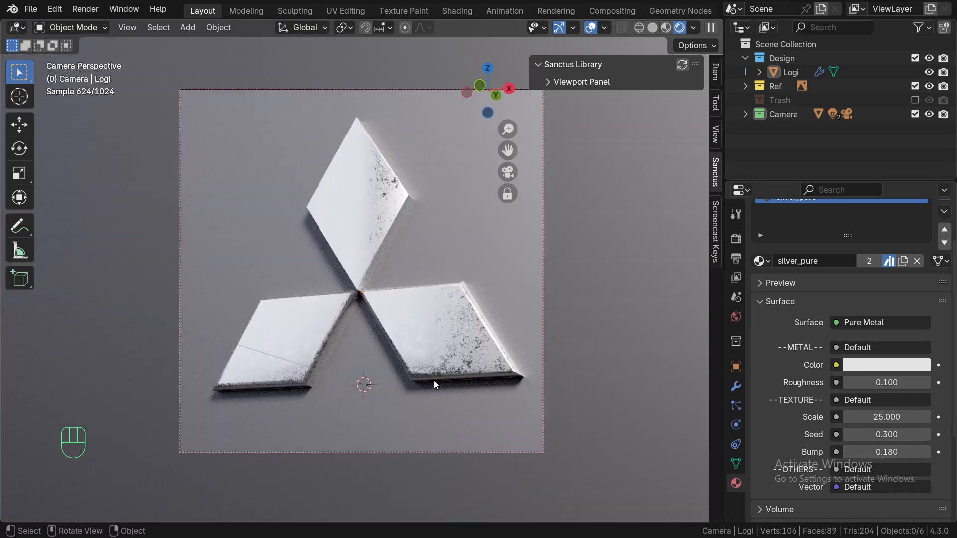
- Give the world background colour an environment texture and load studio_small_03_4k.hdr into it
left_click(597, 417)
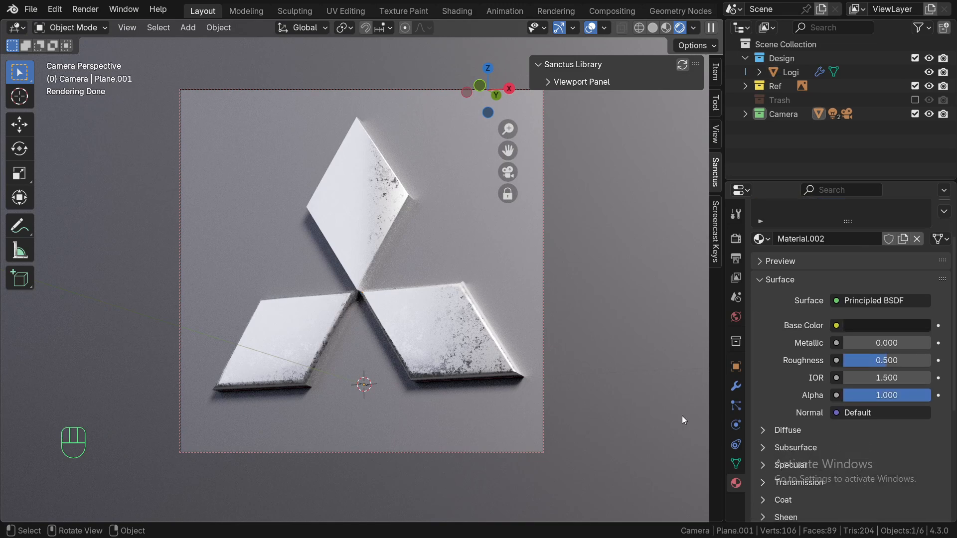
left_click(736, 317)
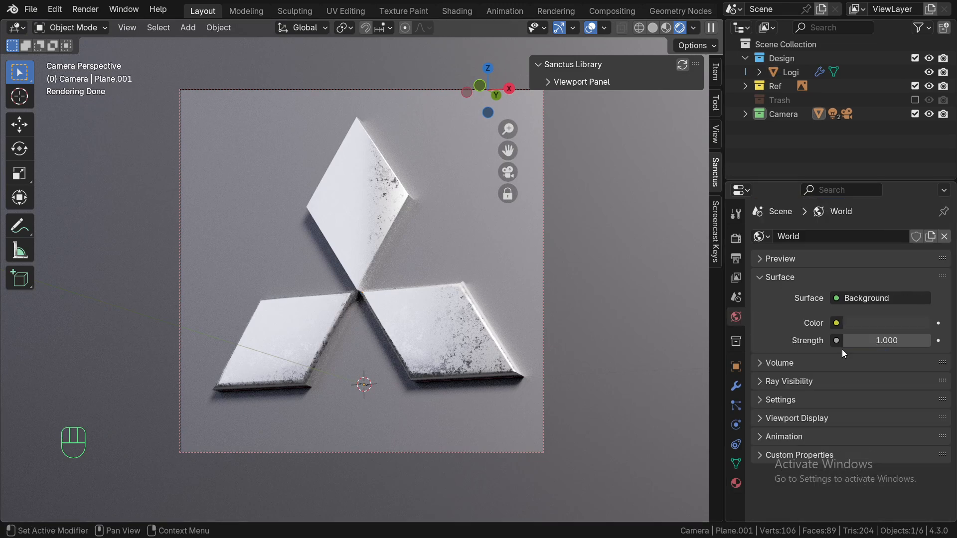
left_click(835, 323)
left_click(429, 380)
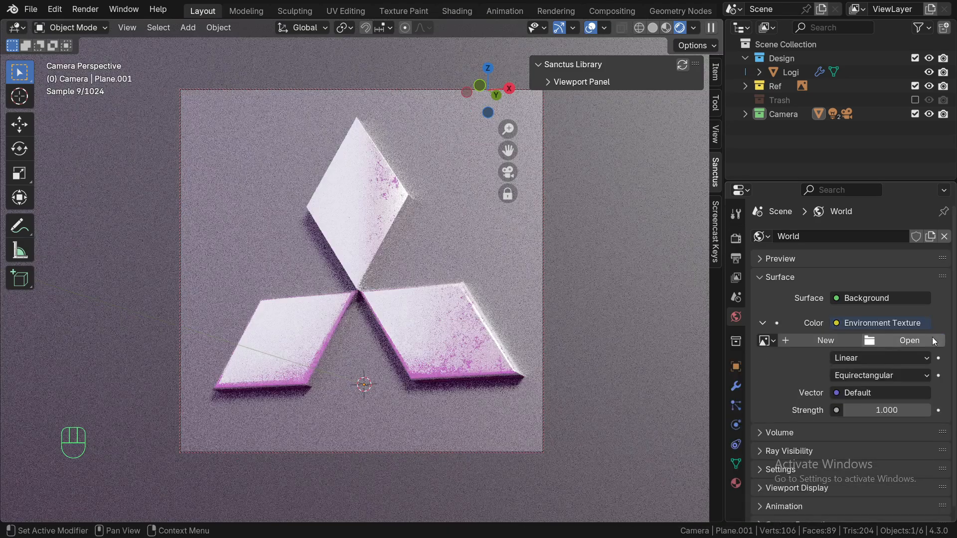
left_click(934, 341)
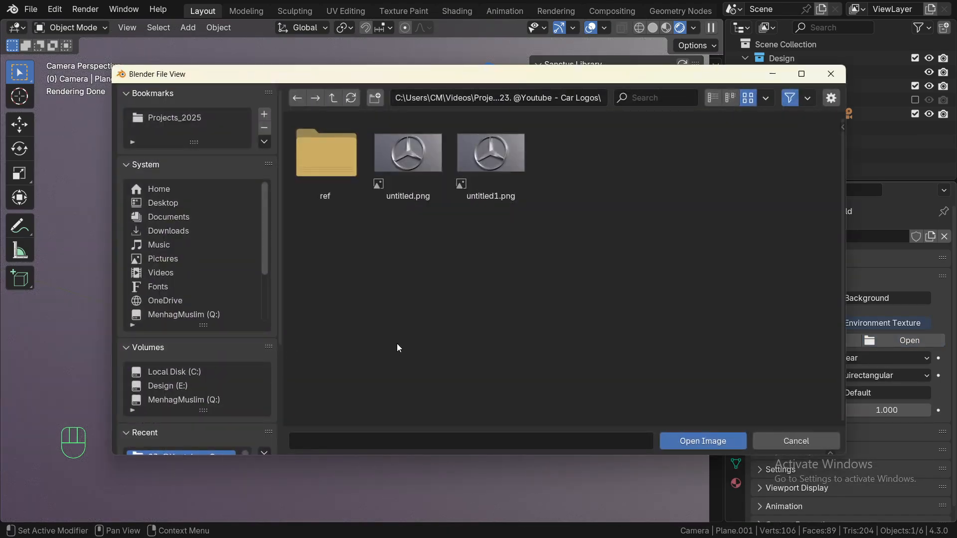
key("F11")
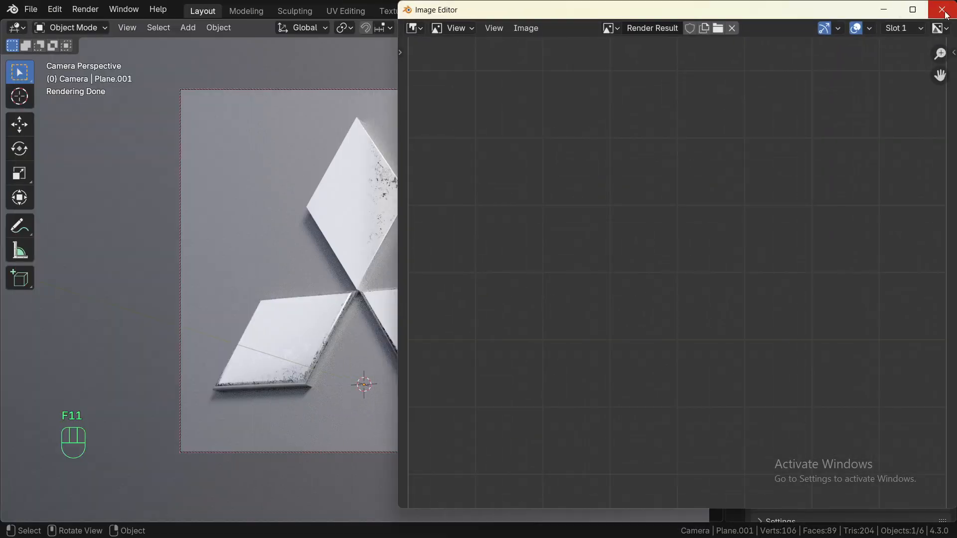
left_click(919, 15)
left_click(930, 14)
key("F5")
key("F5")
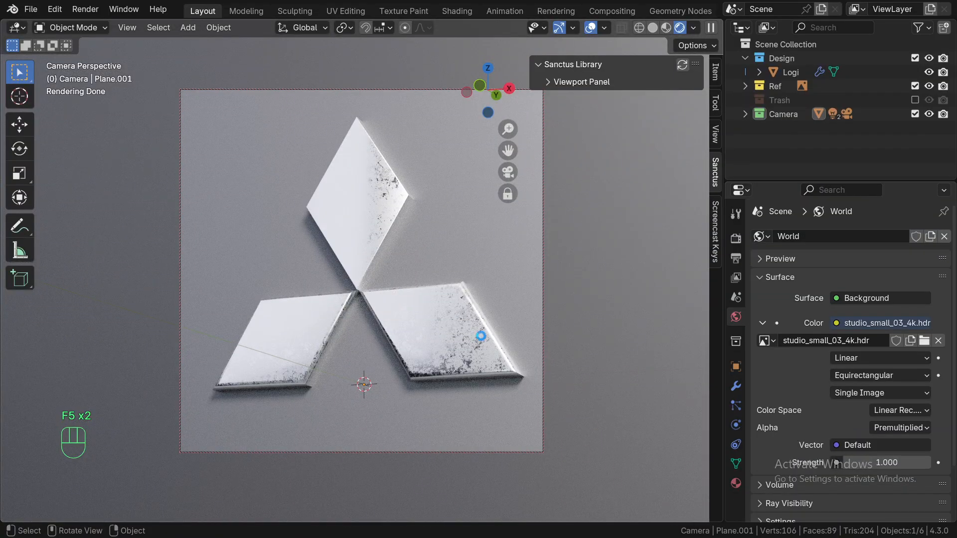
- Render the still image from the camera and open the scene's output settings
key("F12")
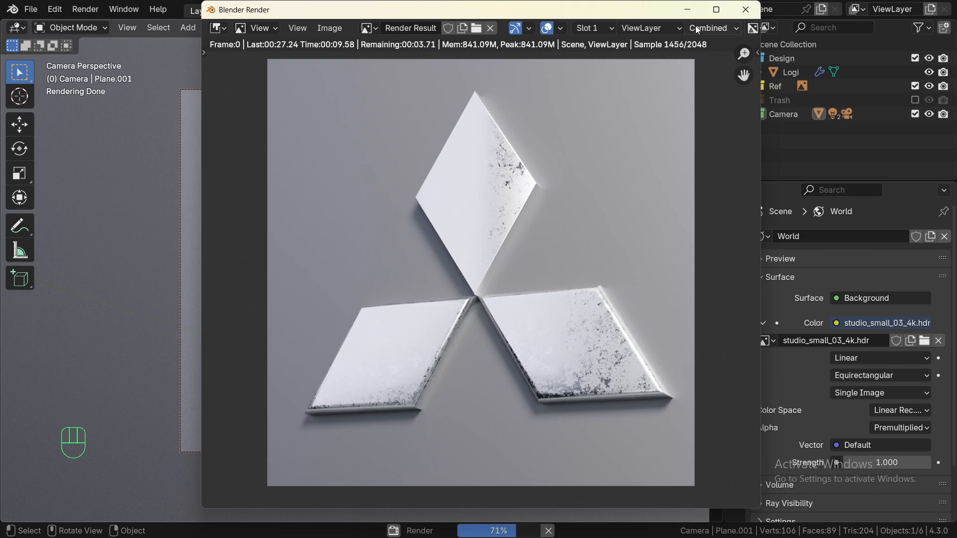
left_click(687, 8)
left_click(736, 258)
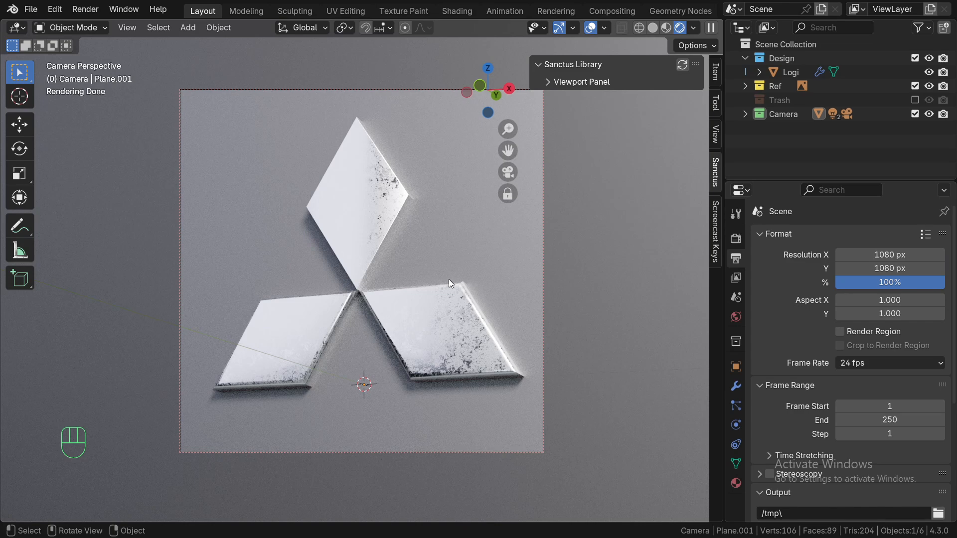
- Reopen the finished render, save it as render-mit.png, and close the render window
left_click(881, 256)
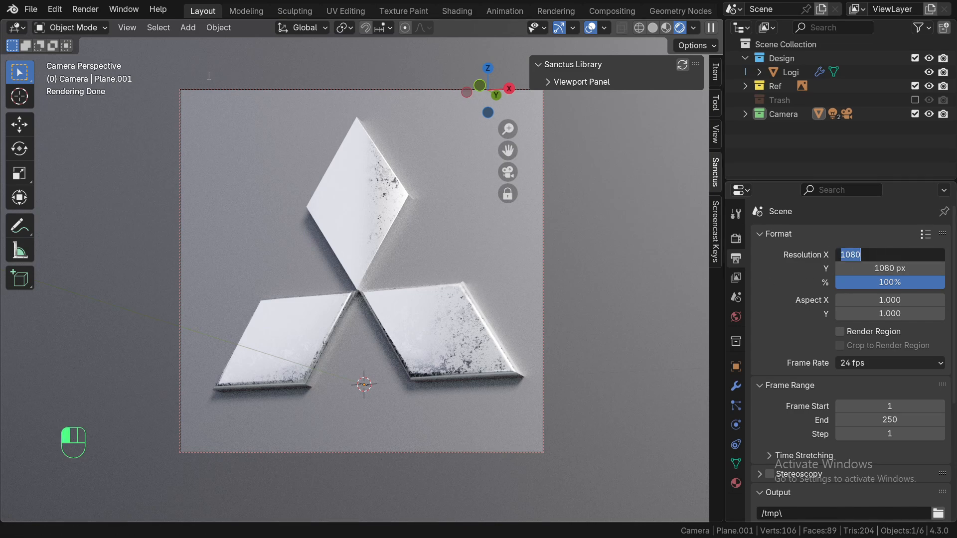
left_click(85, 9)
left_click(100, 76)
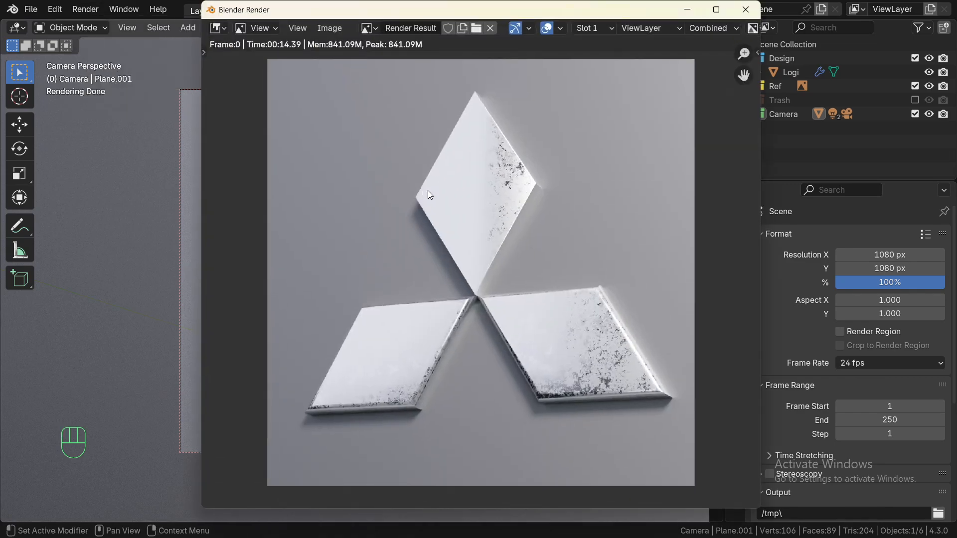
left_click(330, 28)
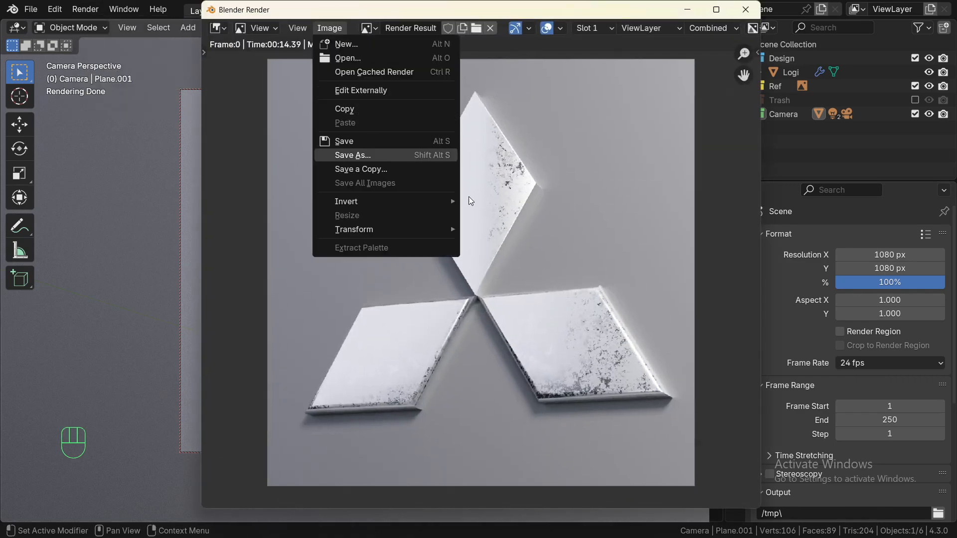
left_click(349, 156)
left_click(532, 433)
type("render-mit")
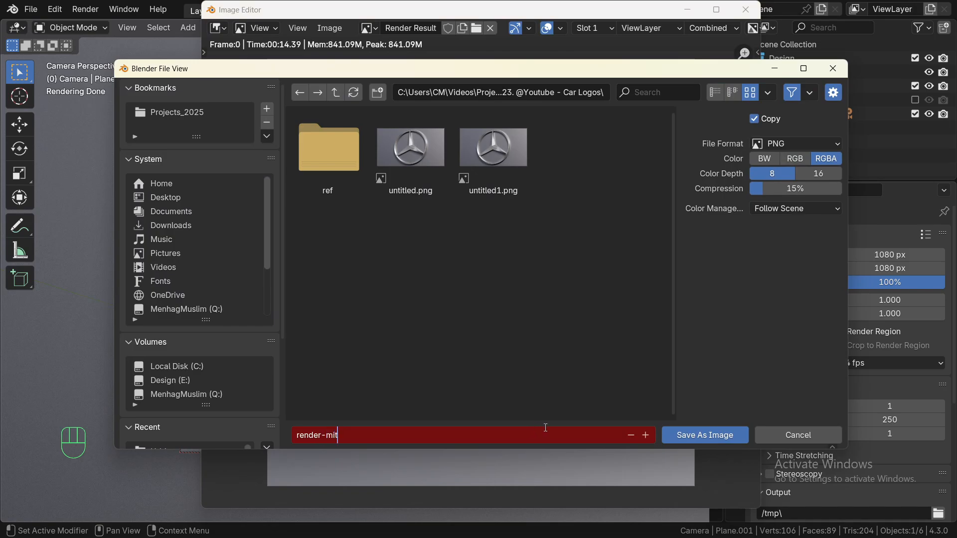
key("Return")
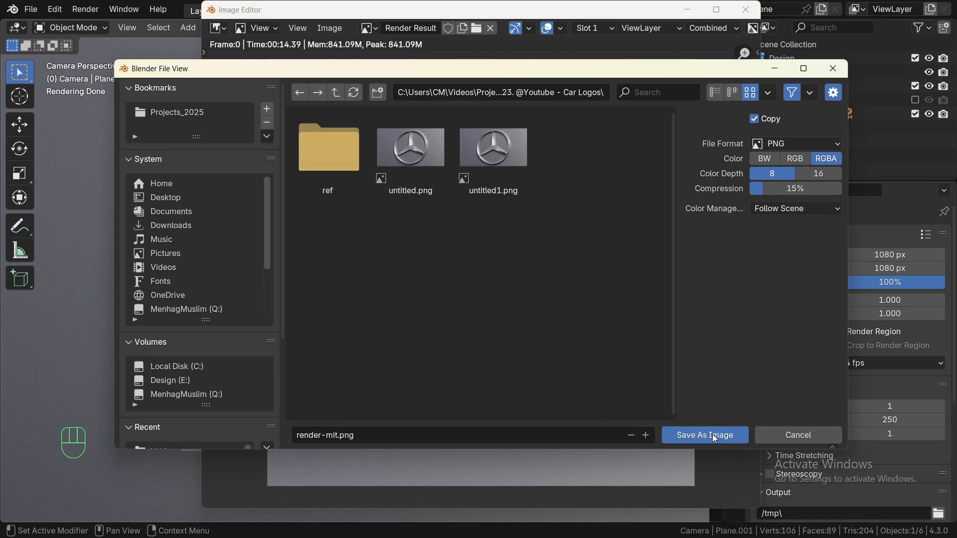
left_click(713, 435)
left_click(746, 10)
- Set the horizontal render resolution to 1920 px and pull the camera back so the whole logo fits the wide frame
left_click(890, 255)
type("1920")
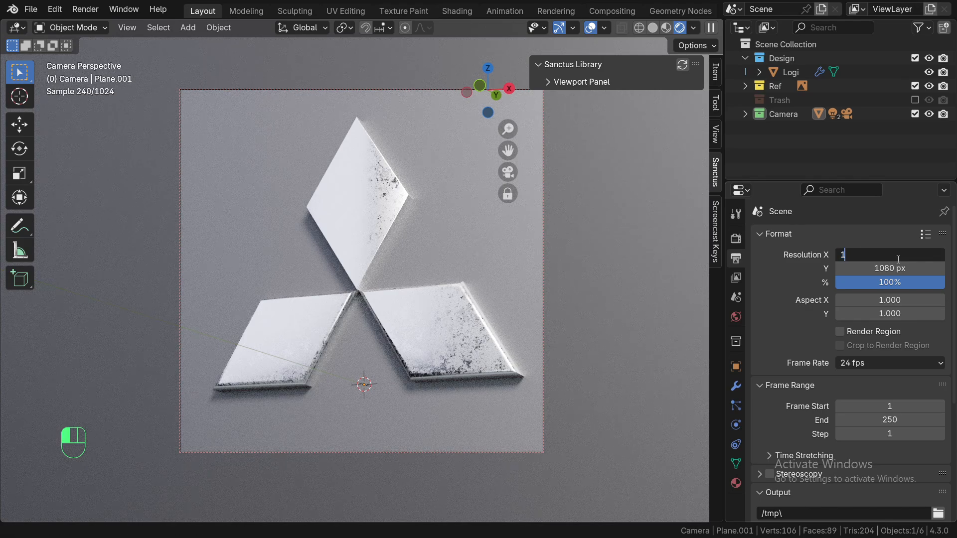
key("Return")
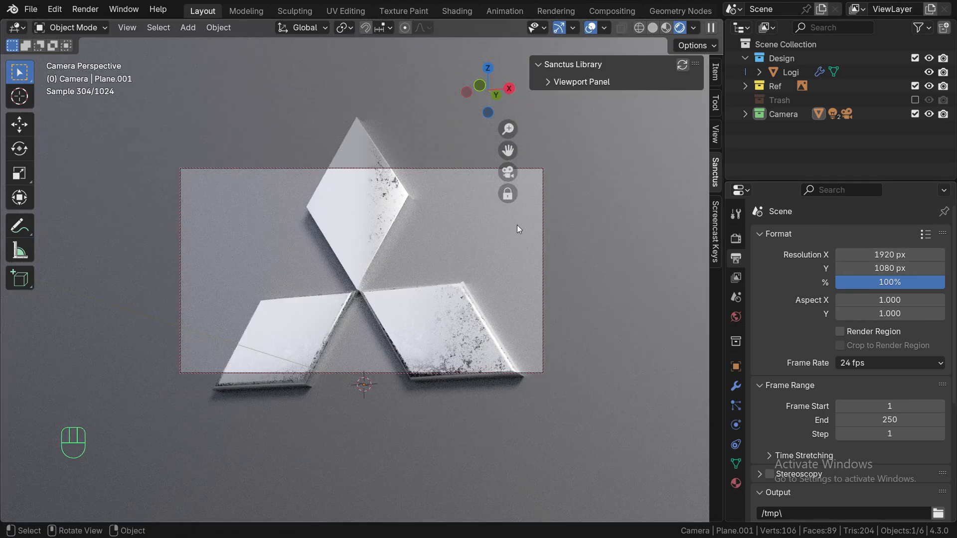
left_click_drag(517, 225, 455, 268, "ctrl+alt")
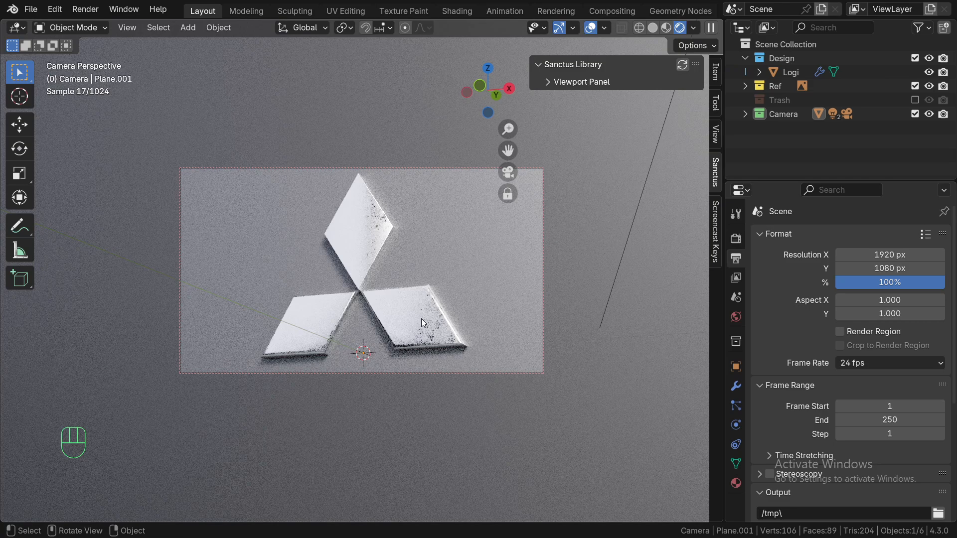
- Hide the viewport's sidebar, return to Object Mode, and deselect everything
left_click(421, 318)
key("Tab")
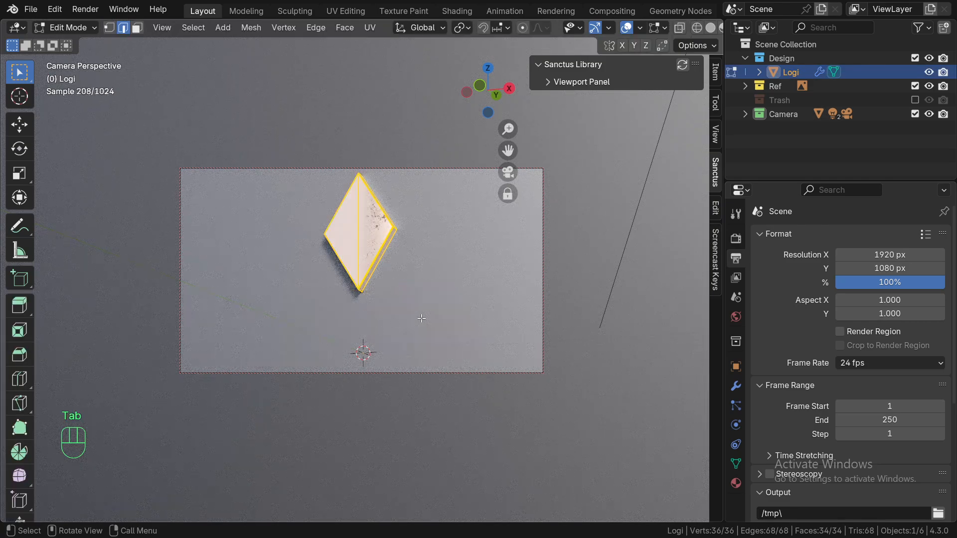
key("n")
key("n")
key("n")
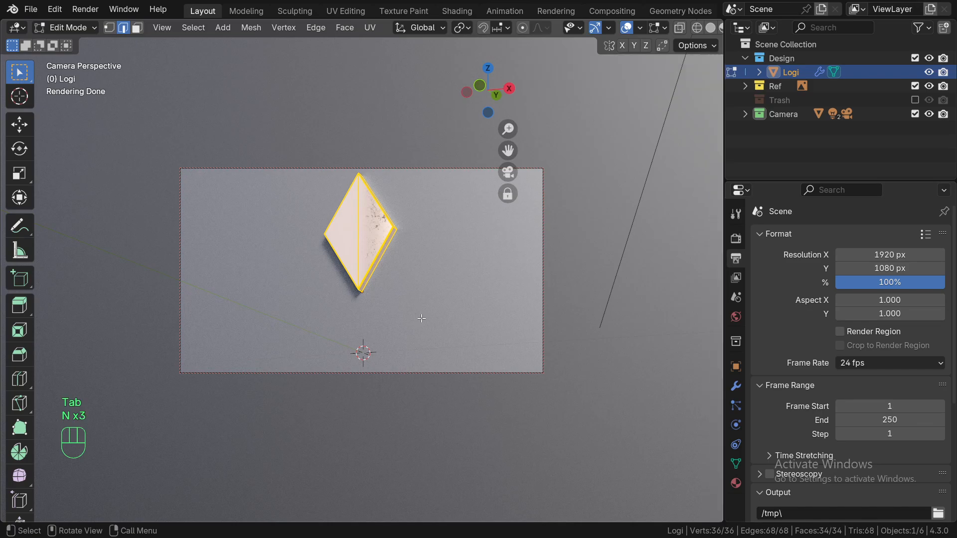
key("Tab")
key("alt+a")
- Select the backdrop plane and darken its material's base color to black
left_click(573, 385)
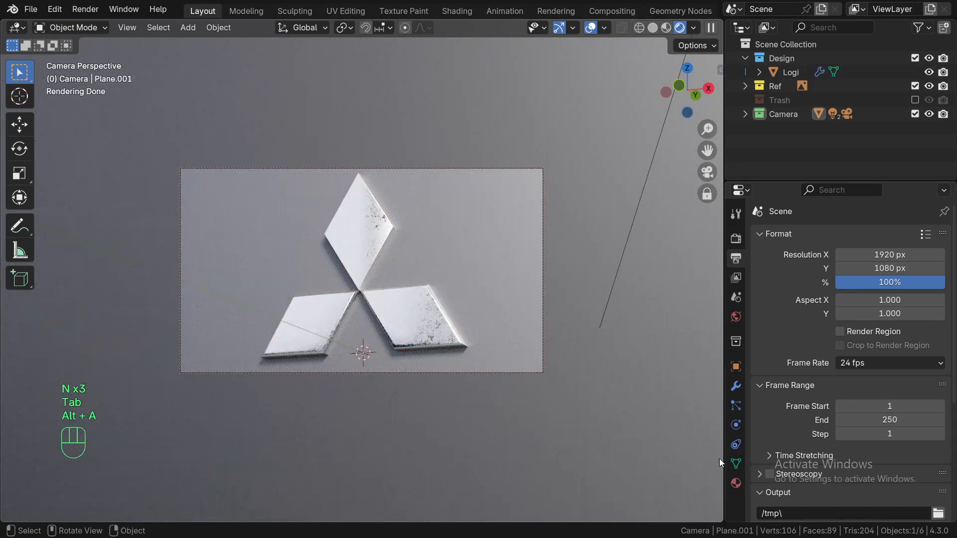
left_click(737, 483)
left_click(891, 384)
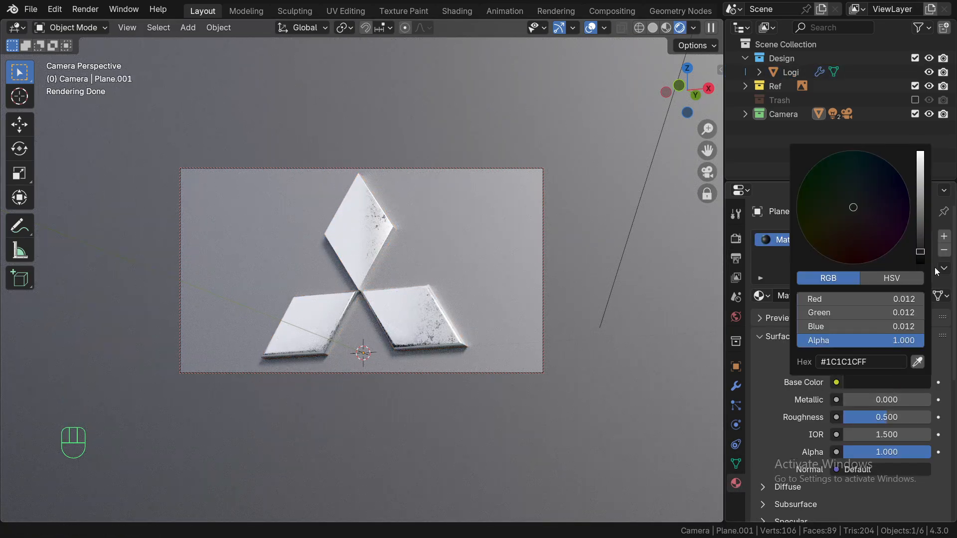
left_click_drag(927, 253, 926, 262)
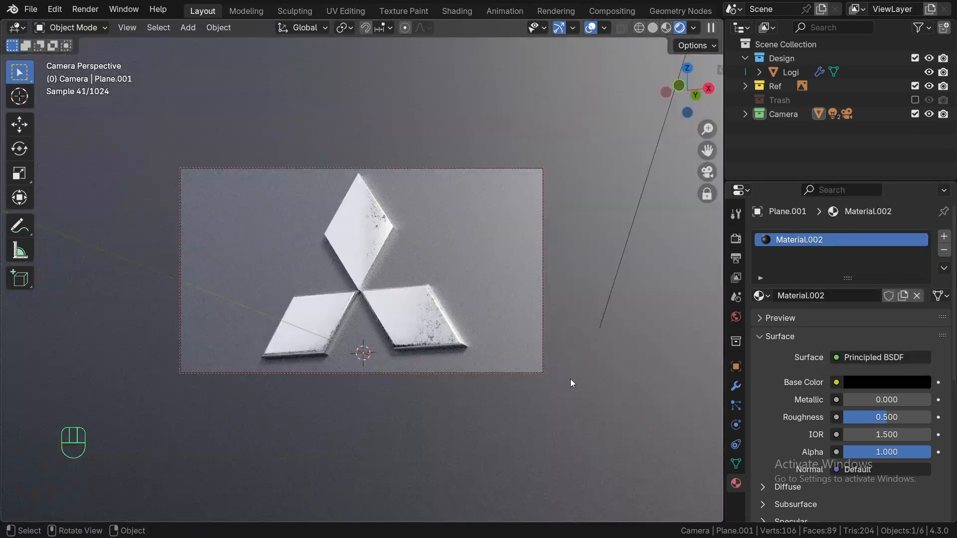
- Leave the camera view and set the Area light's power to 100 W
key("KP_0")
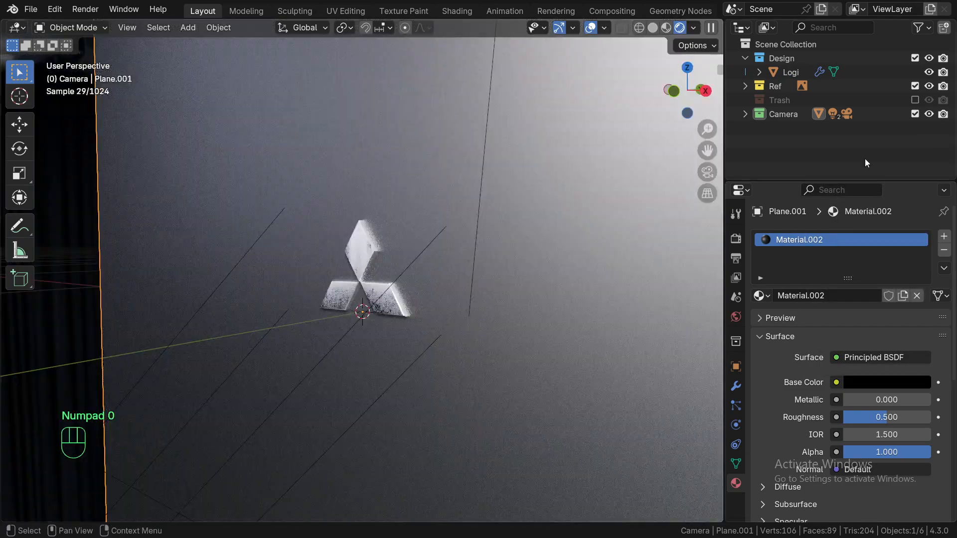
left_click(746, 115)
left_click(792, 128)
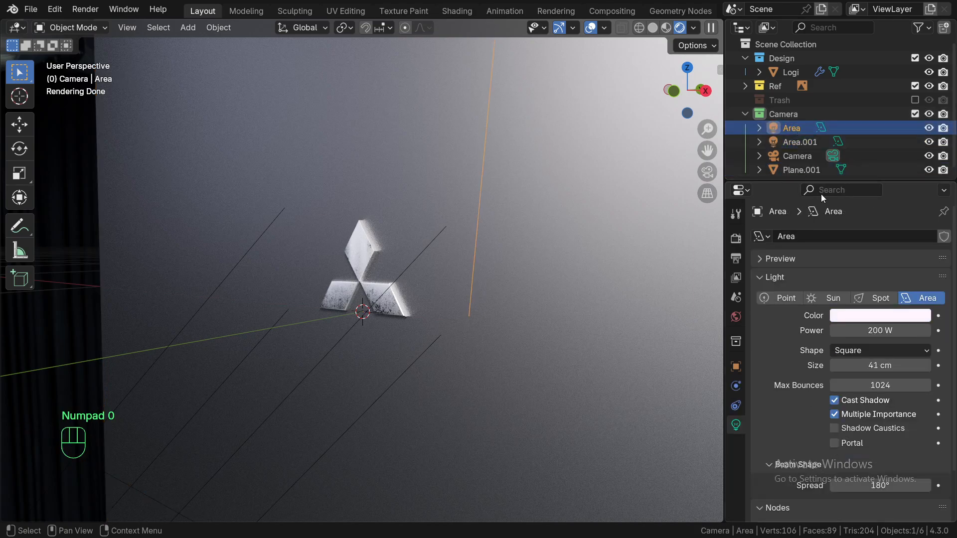
left_click(883, 325)
type("100")
key("Return")
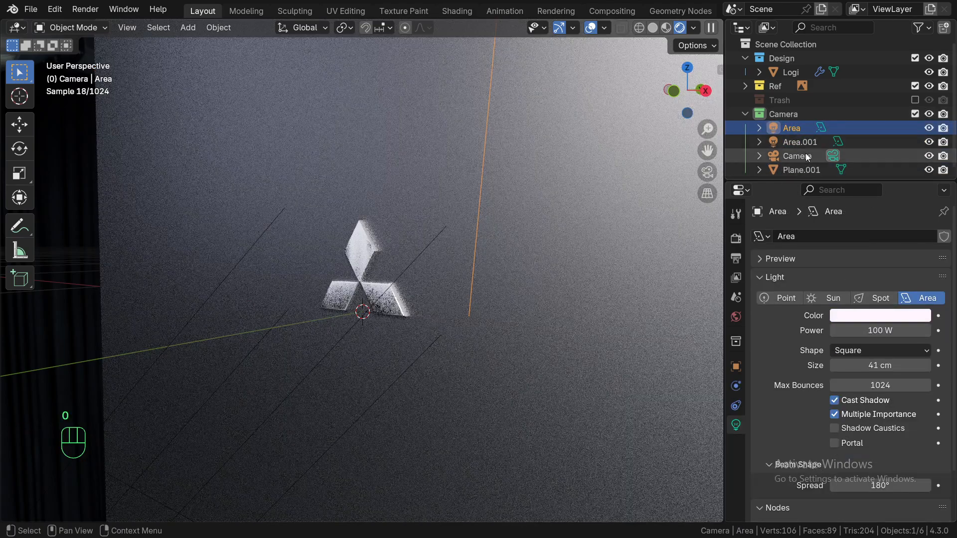
- Set the Area.001 light's power to 25 W, then orbit the camera to frame the logo from its opposite side
left_click(799, 142)
left_click_drag(883, 331, 884, 331)
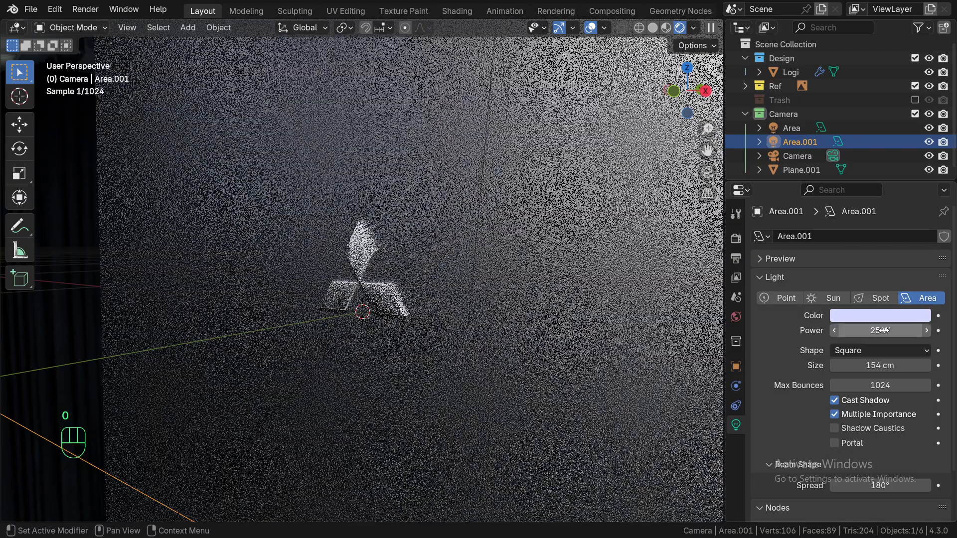
key("KP_0")
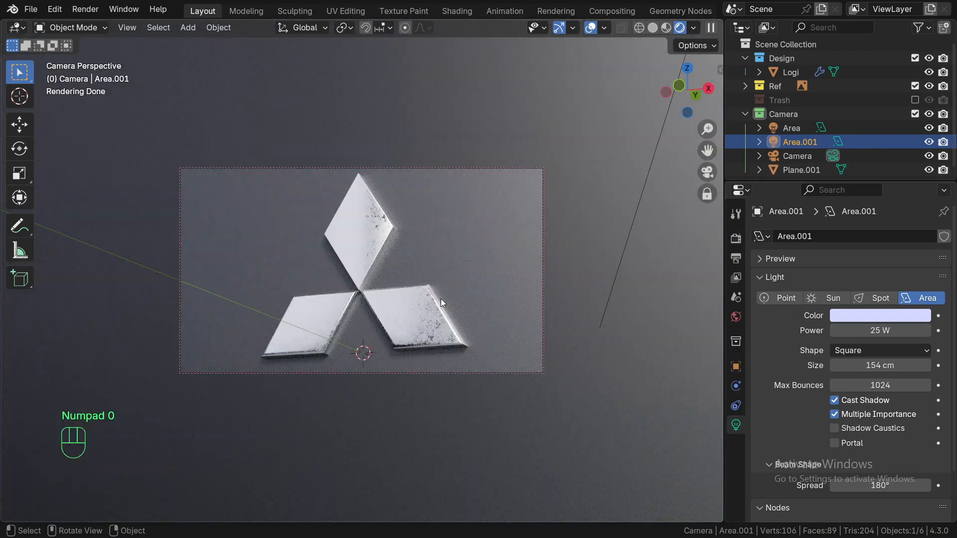
left_click_drag(393, 284, 462, 260, "alt")
- Set the world background's HDRI strength to 0.4
left_click(737, 317)
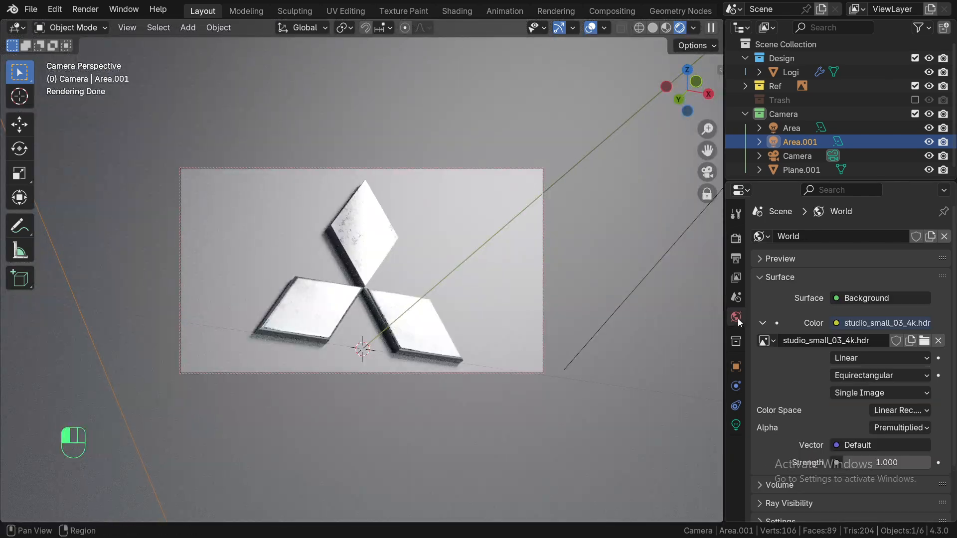
left_click_drag(915, 462, 842, 463)
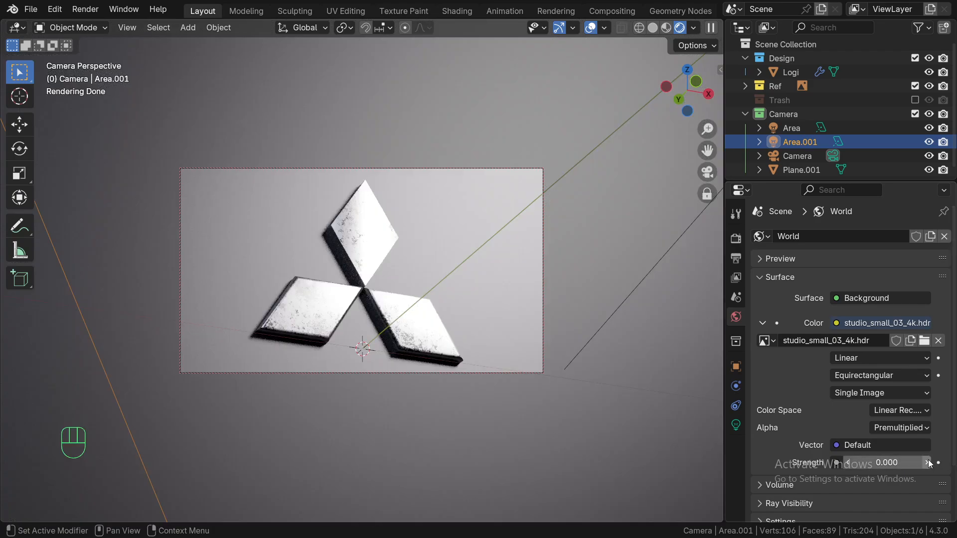
left_click(927, 462)
left_click(928, 463)
left_click(927, 463)
left_click(928, 462)
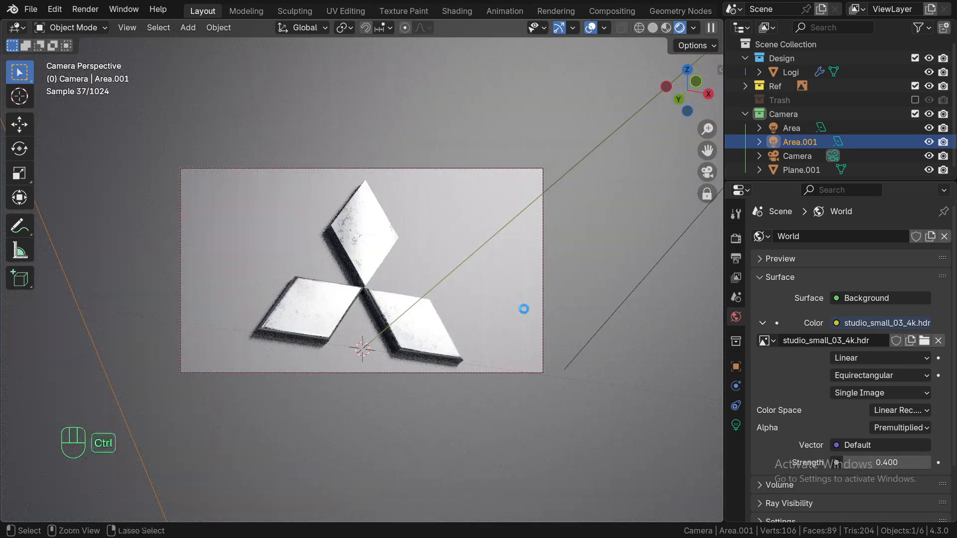
- Save the Blender file, render the still image from the new camera angle, and inspect the render
key("ctrl+s")
key("F12")
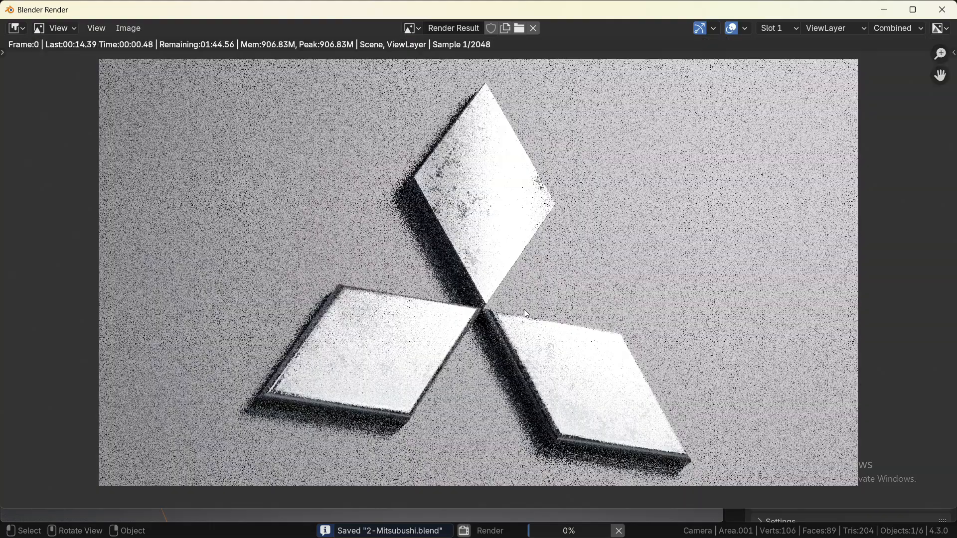
scroll(525, 311, "down", 3)
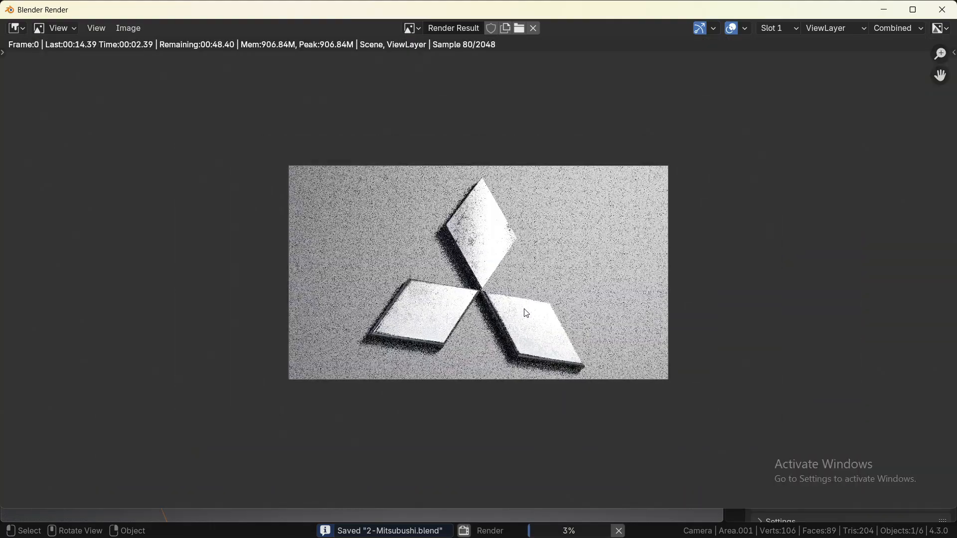
scroll(526, 312, "up", 2)
scroll(527, 312, "down", 2)
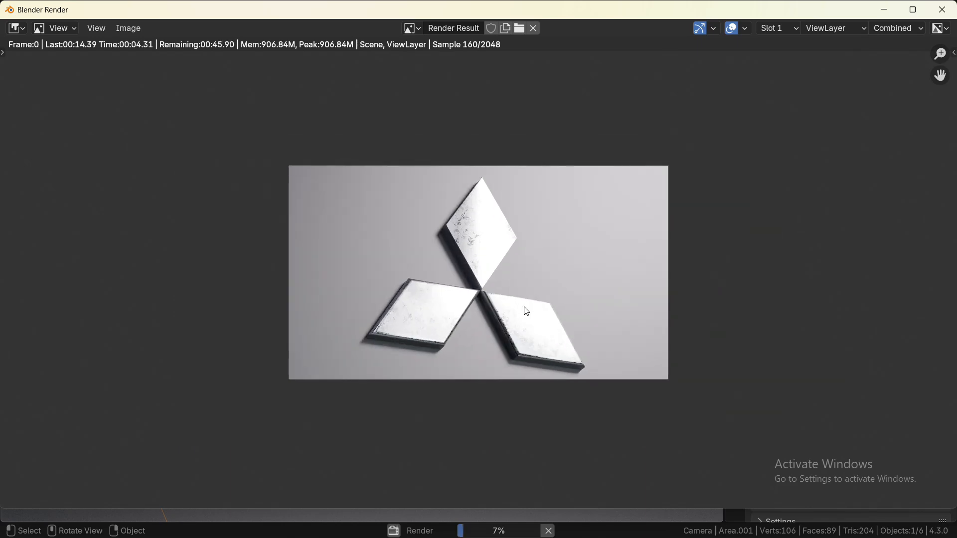
scroll(527, 311, "down", 3)
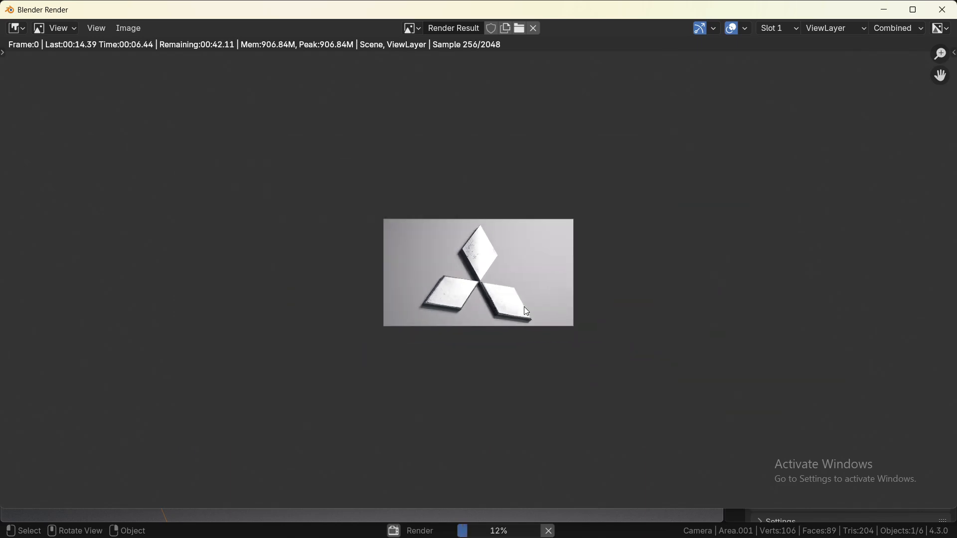